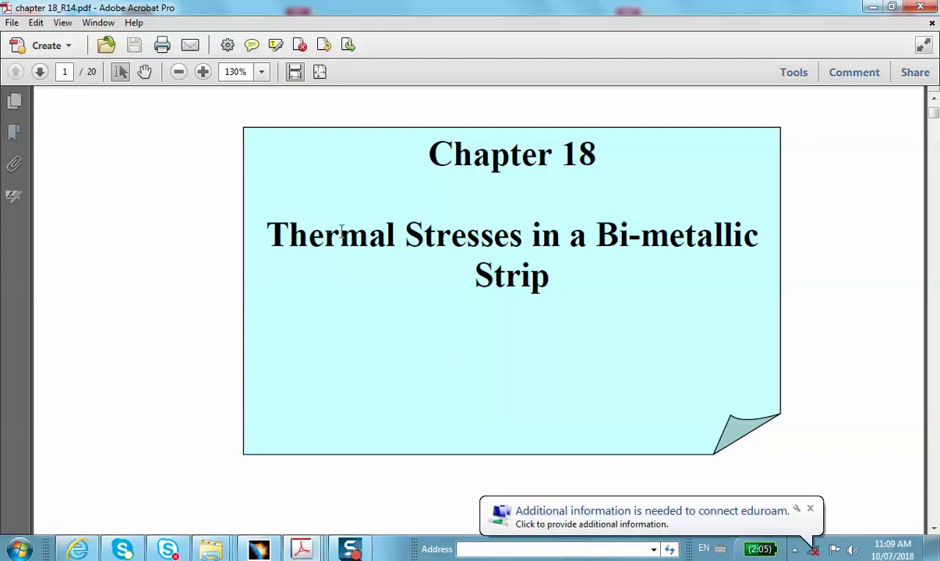
Read the bi-metallic strip problem statement and dimensions in the chapter 18 PDF, and switch to CATIA.
scroll(413, 274, "down", 10)
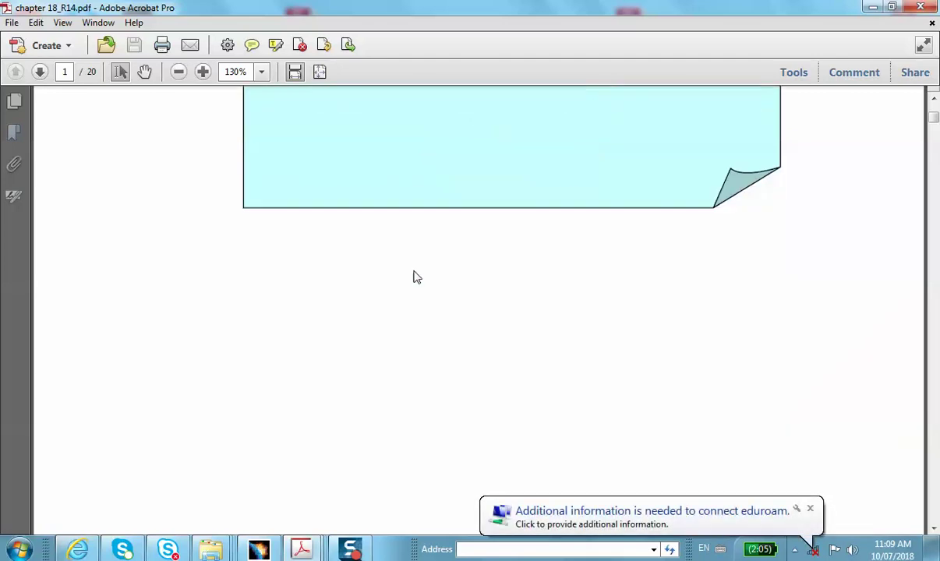
scroll(416, 275, "down", 4)
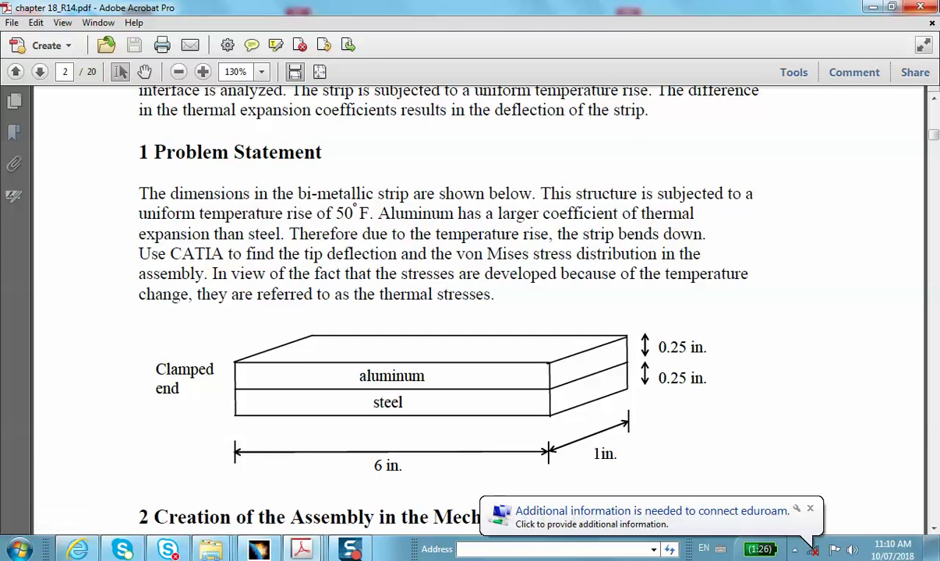
left_click(873, 7)
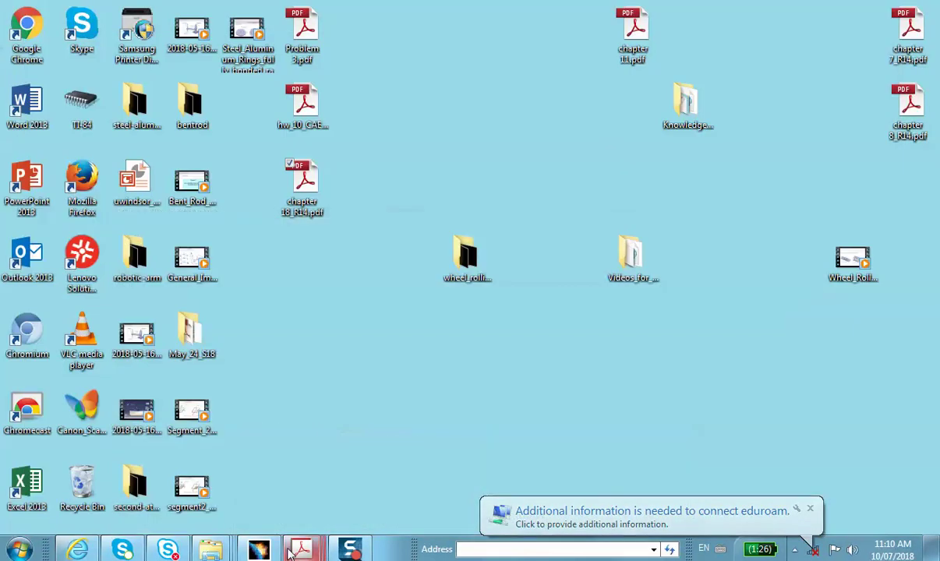
left_click(258, 550)
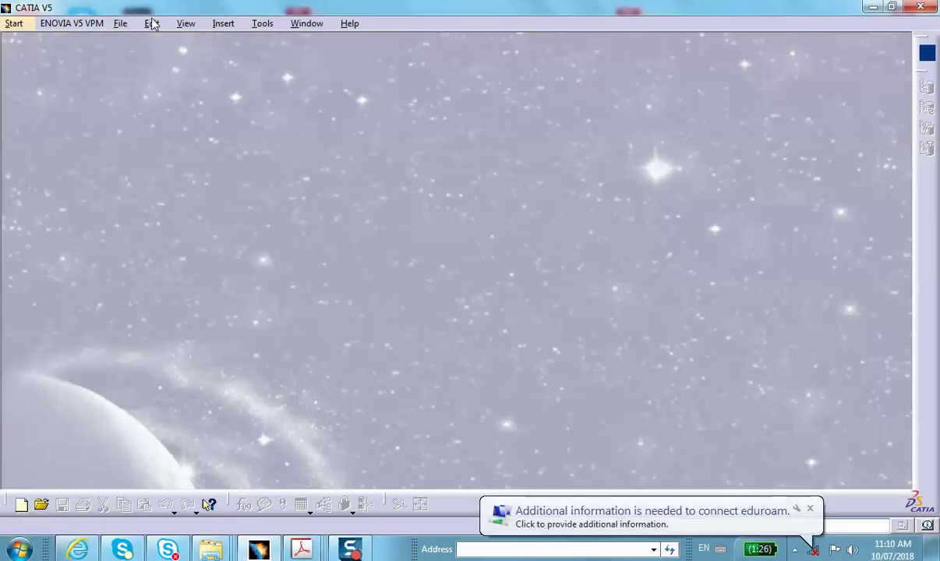
Create a new document of type Product.
left_click(125, 25)
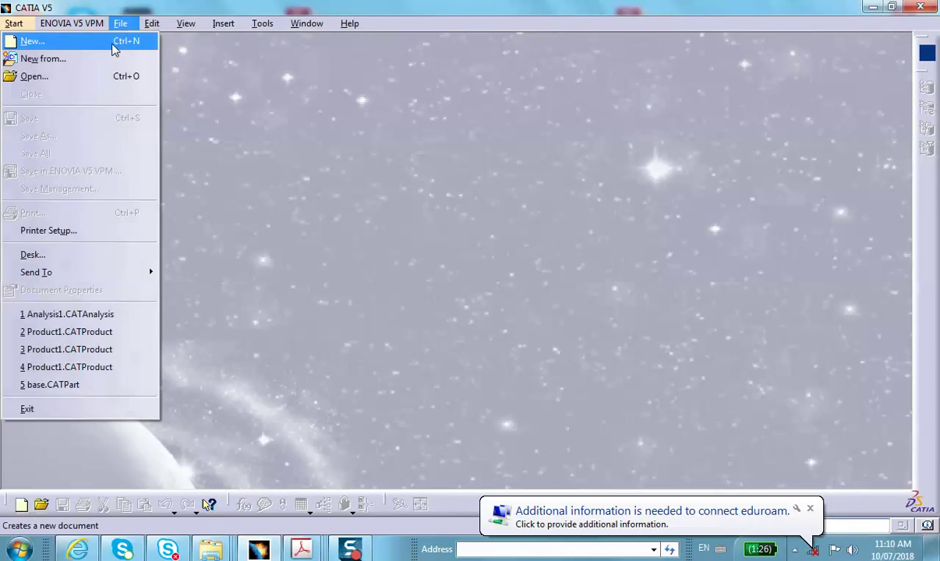
left_click(113, 48)
left_click_drag(846, 271, 850, 298)
left_click(718, 284)
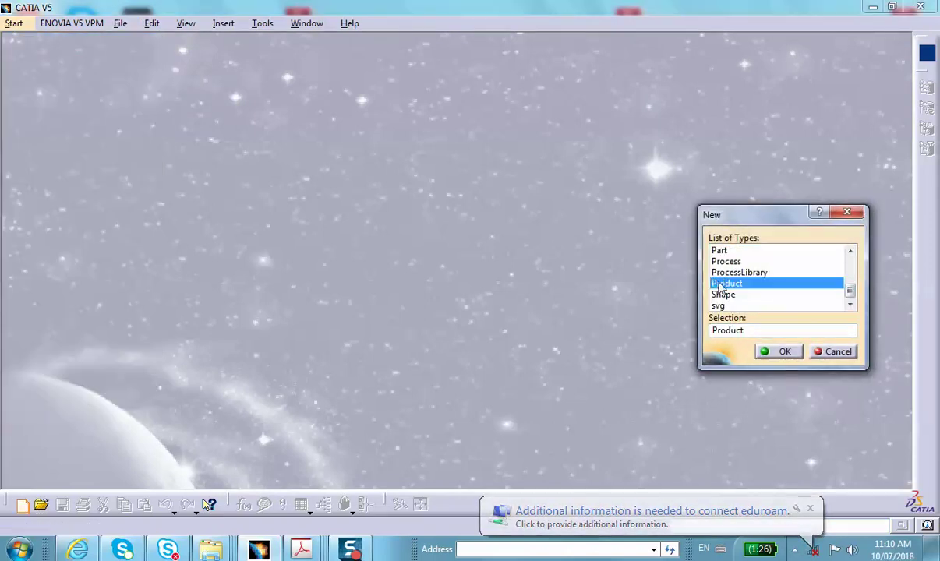
left_click(779, 352)
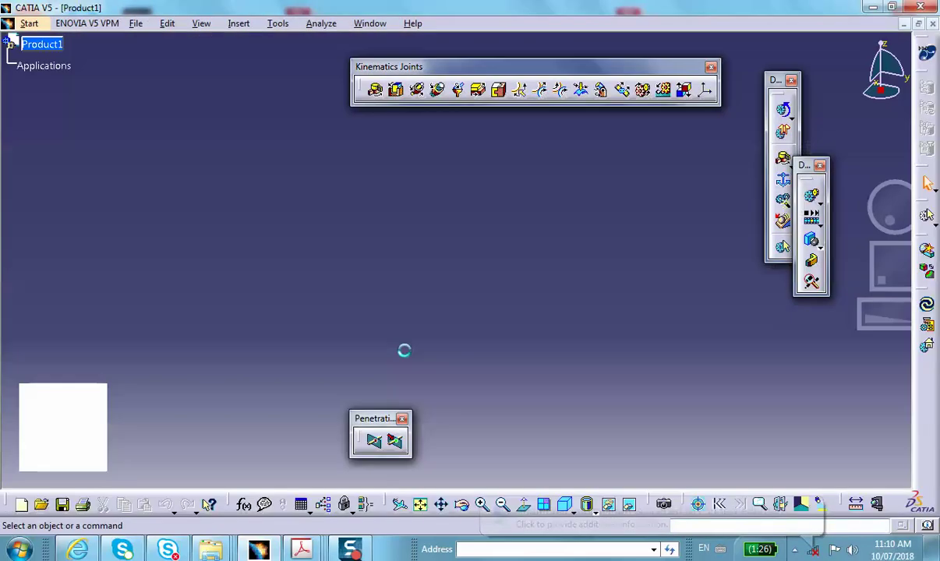
Insert a new part into the root product, Product1.
left_click(235, 26)
left_click(146, 255)
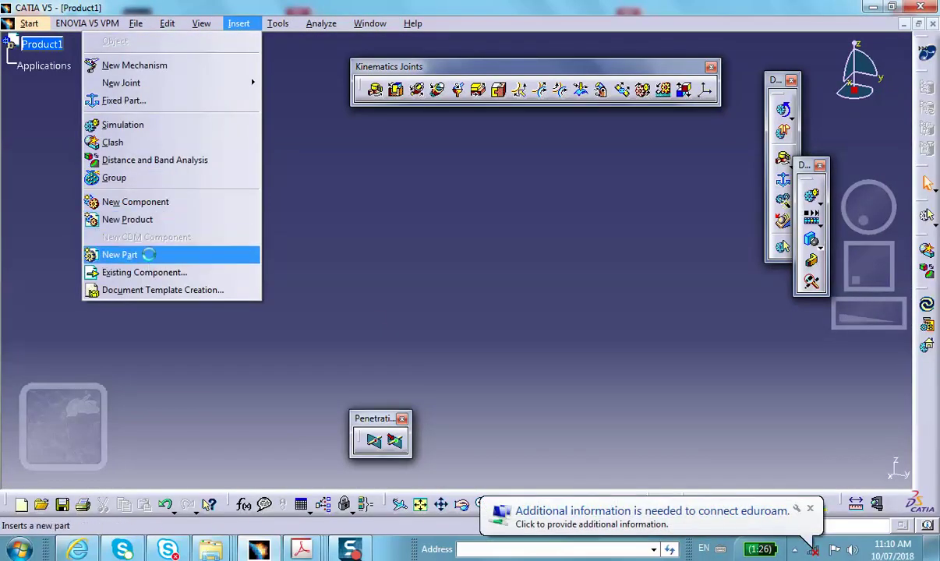
left_click(37, 45)
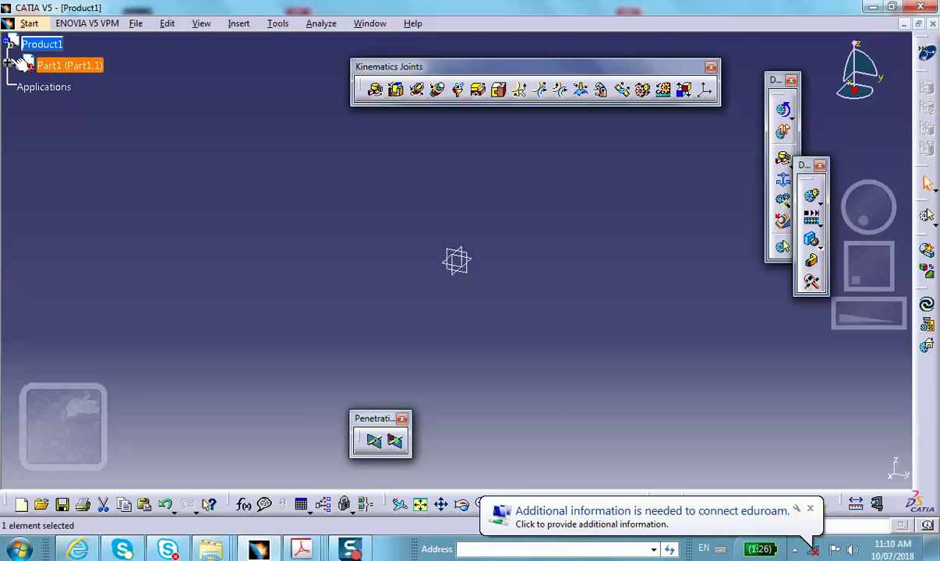
Open the new part's properties and set its instance name to aluminum-strip.
left_click(9, 65)
right_click(78, 65)
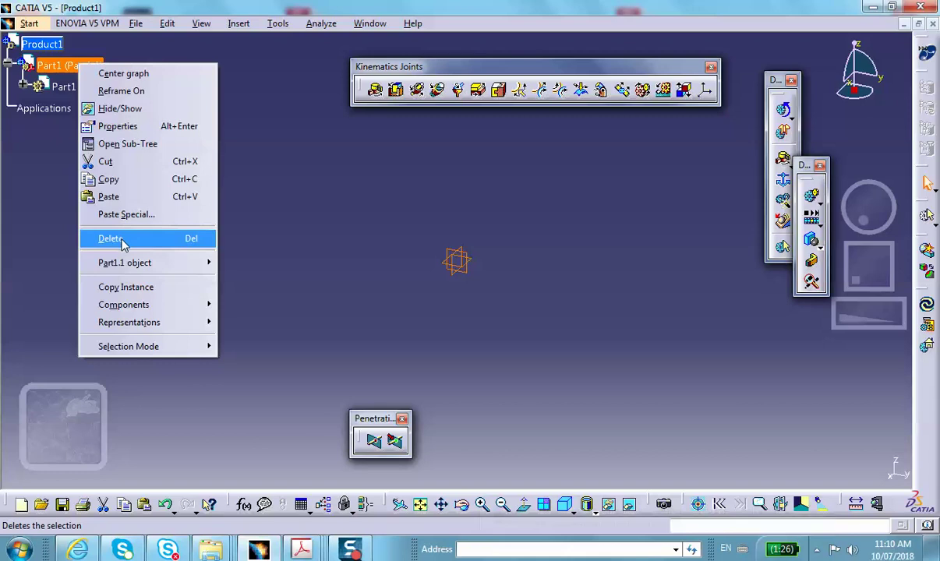
left_click(148, 127)
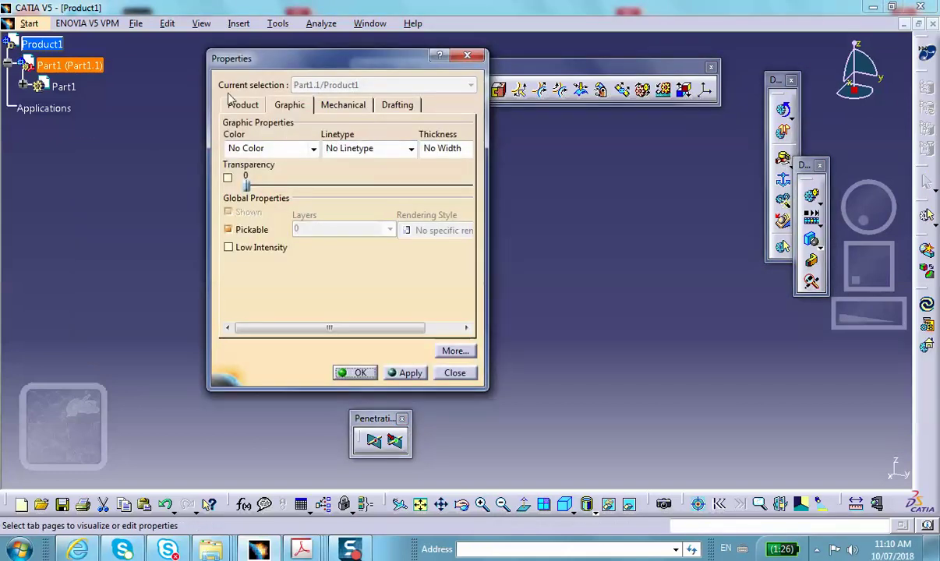
left_click(337, 104)
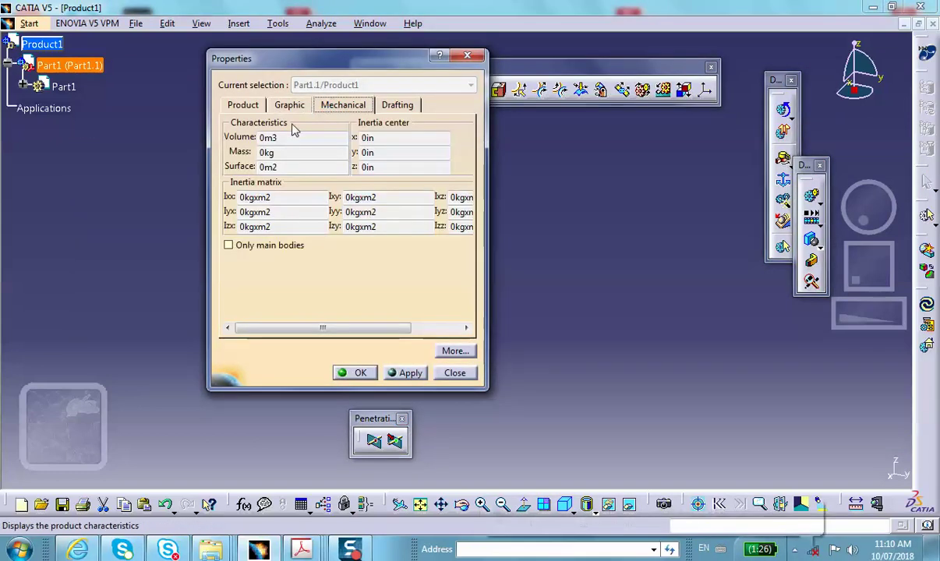
left_click(226, 104)
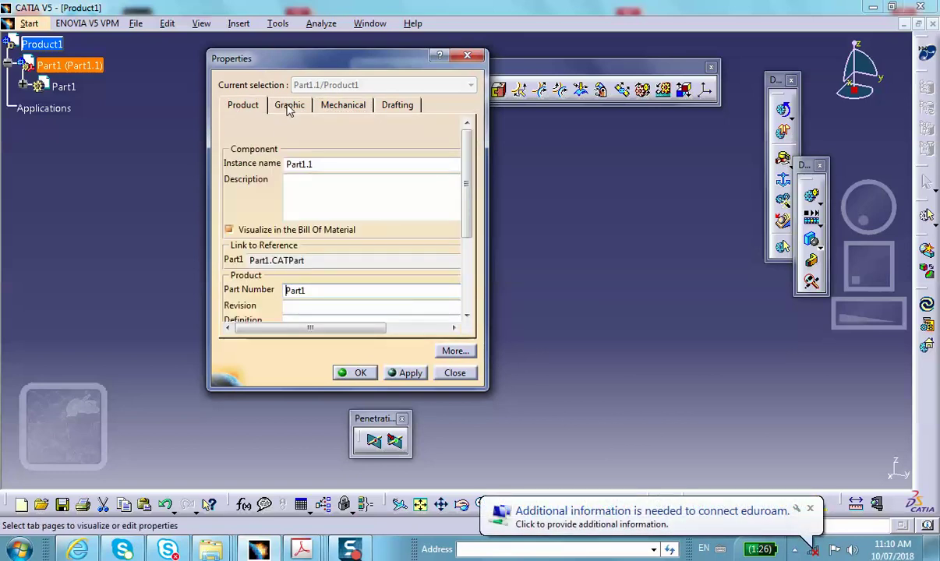
left_click_drag(327, 164, 204, 168)
type("aluminum-strip")
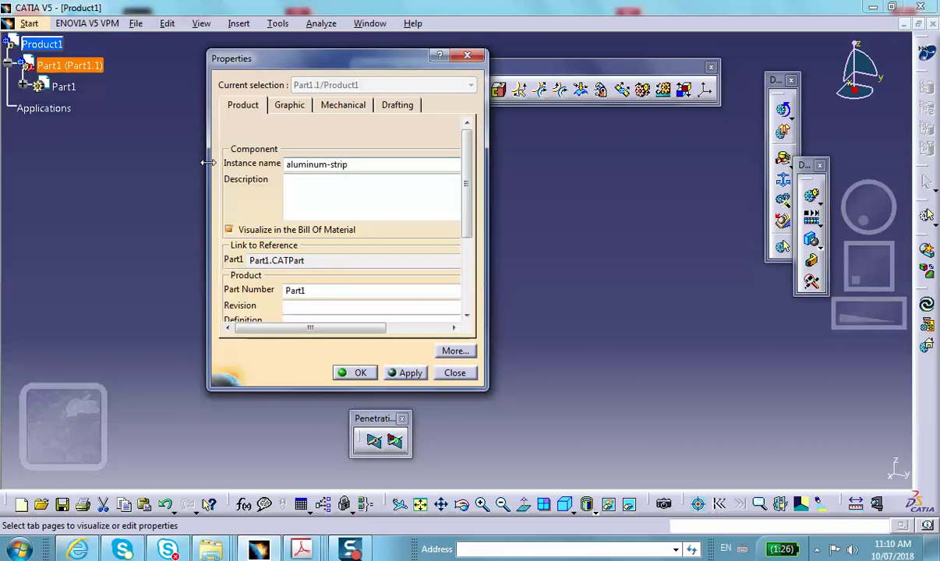
Set the part number to aluminum-strip as well and apply the properties.
double_click(334, 291)
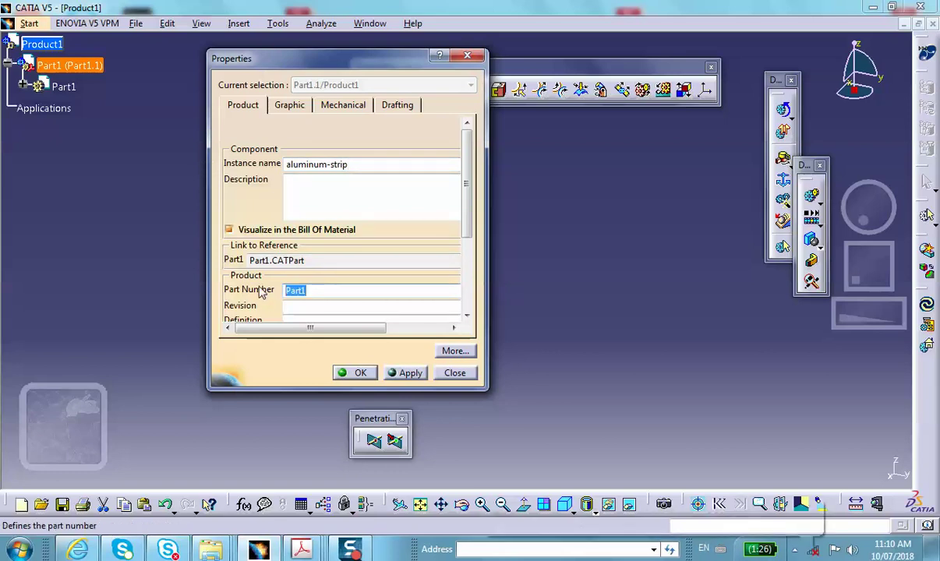
type("aluminum-strim")
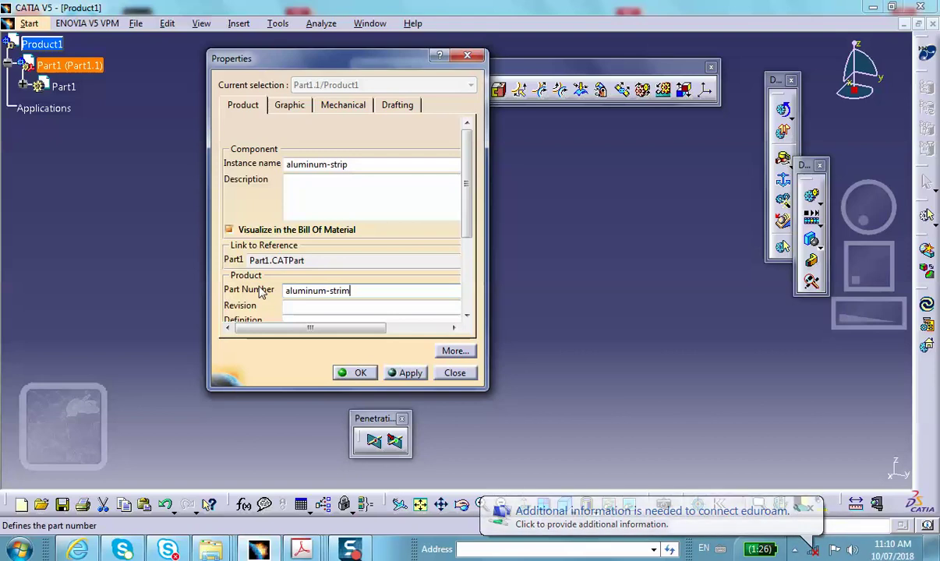
key("BackSpace")
type("p")
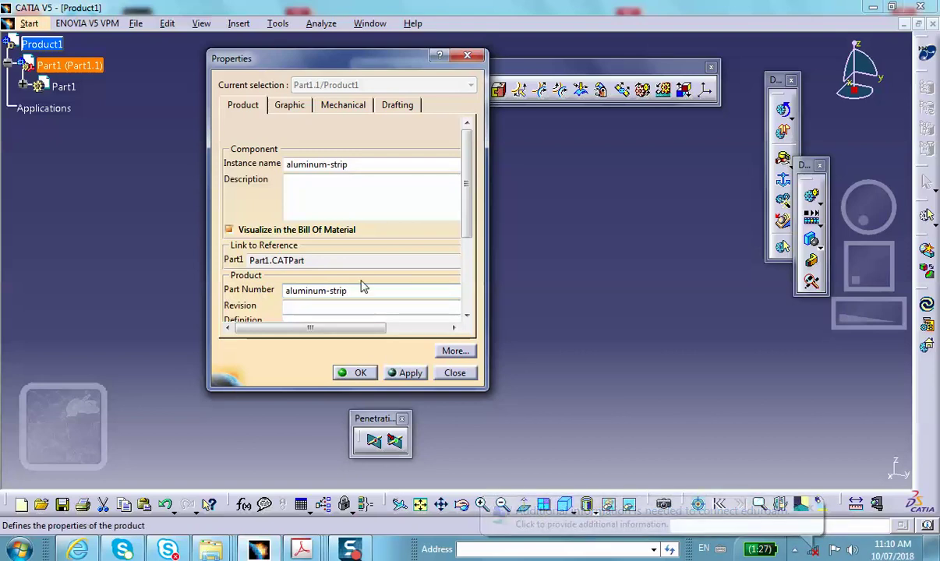
left_click(355, 373)
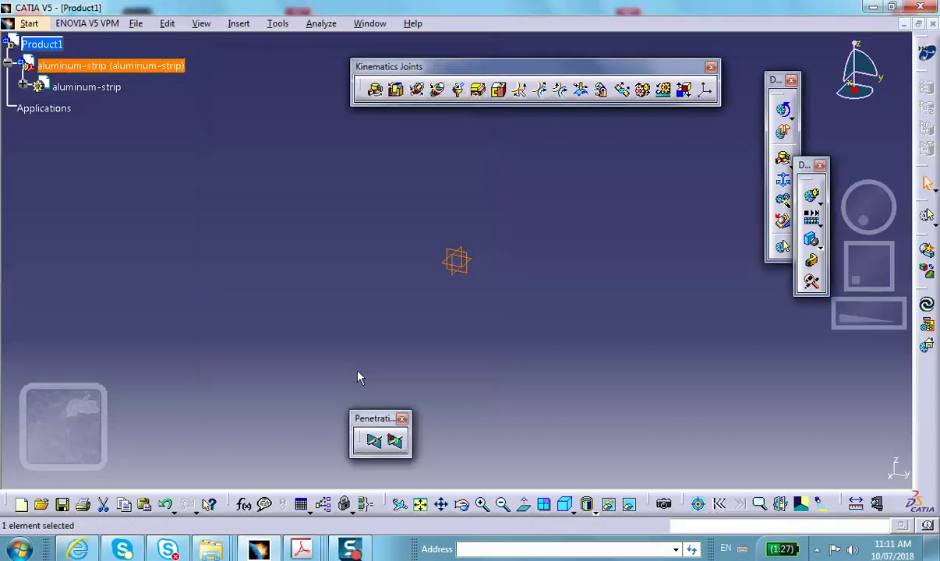
On the xy plane of the aluminum-strip part, sketch a centered rectangle at the origin, about 9.7 in wide and 3.7 in high.
double_click(41, 86)
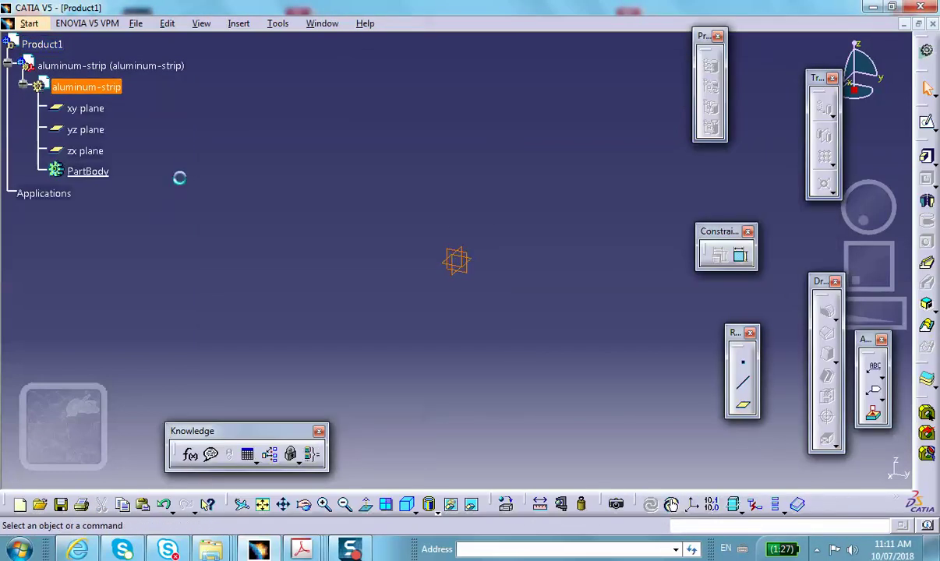
left_click(474, 265)
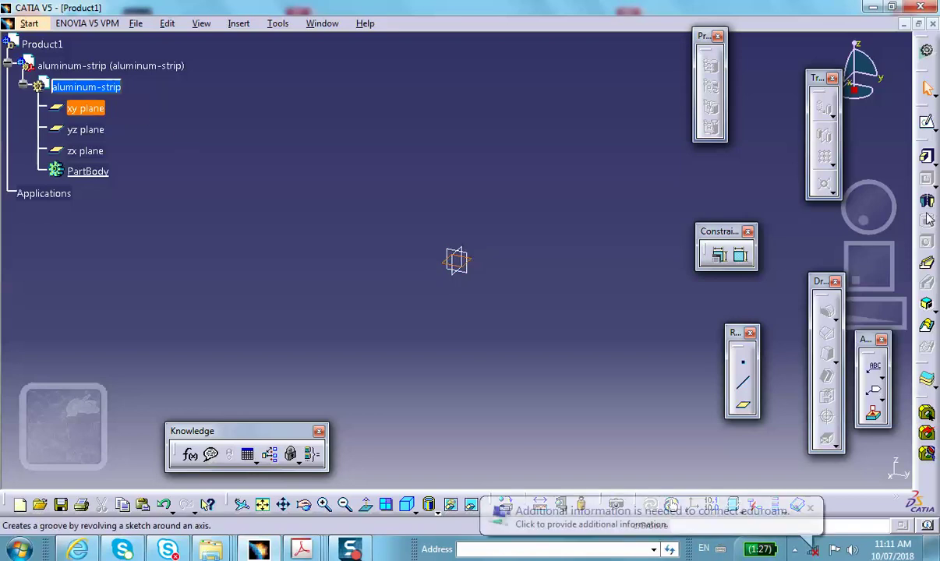
left_click(927, 125)
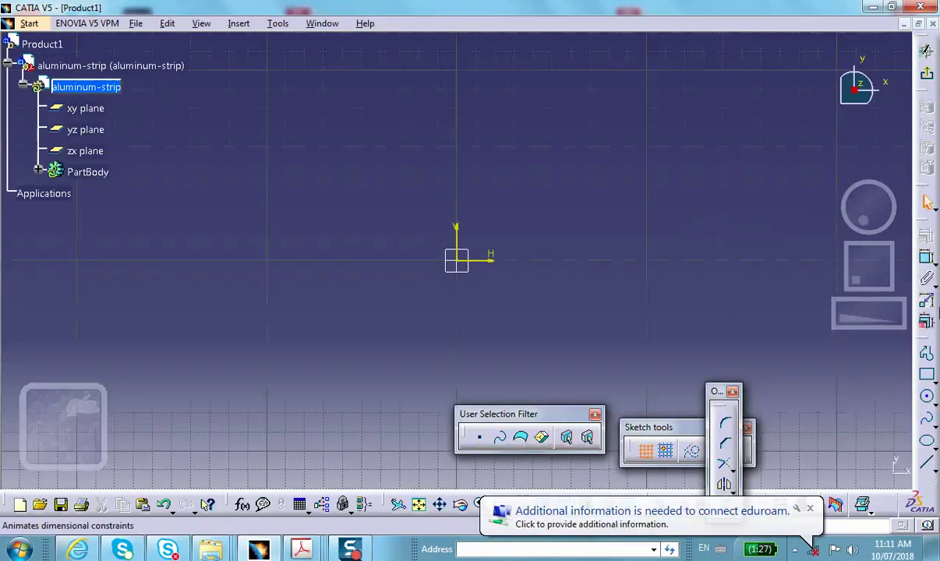
left_click(932, 379)
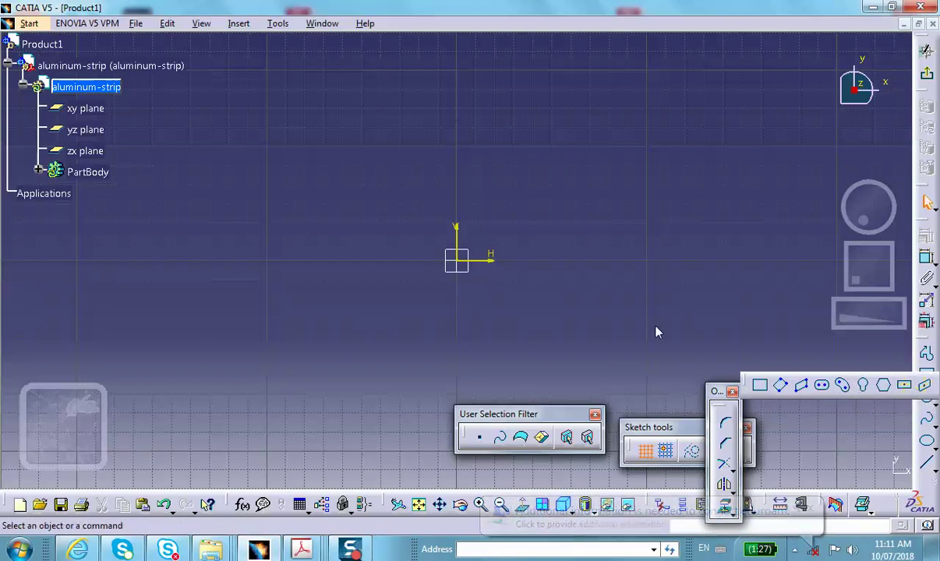
left_click(904, 385)
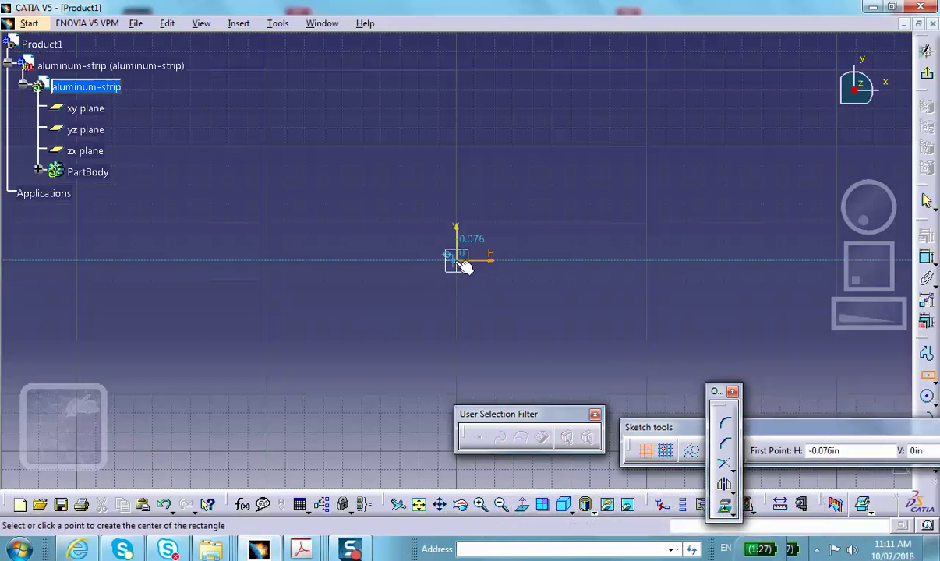
left_click(458, 261)
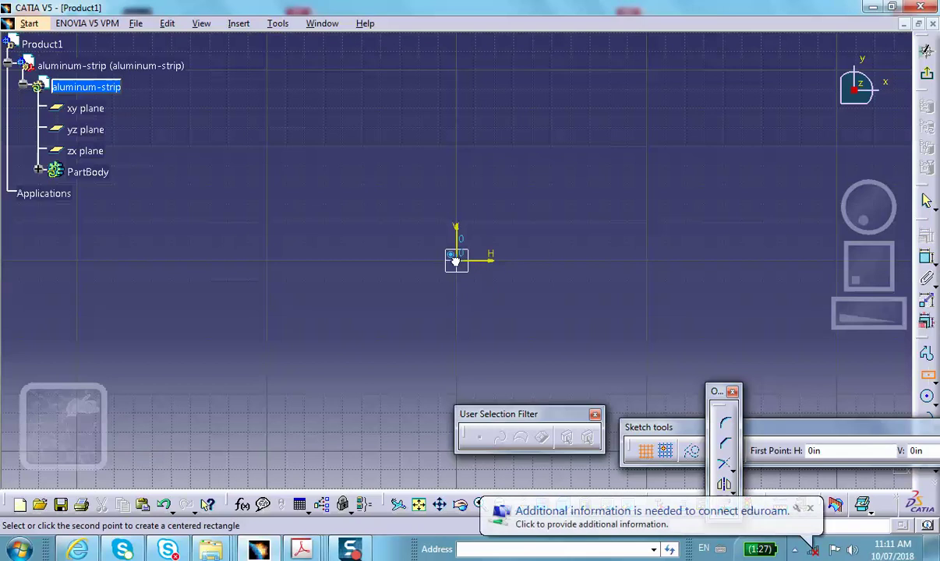
left_click(692, 351)
Dimension the rectangle's horizontal length and set it to 6 in.
left_click(927, 259)
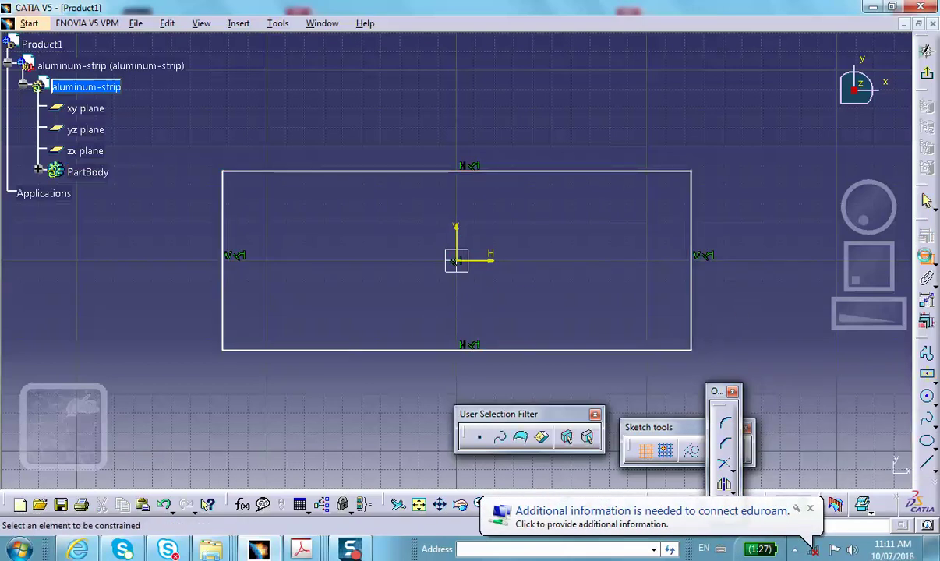
left_click(445, 172)
left_click(445, 117)
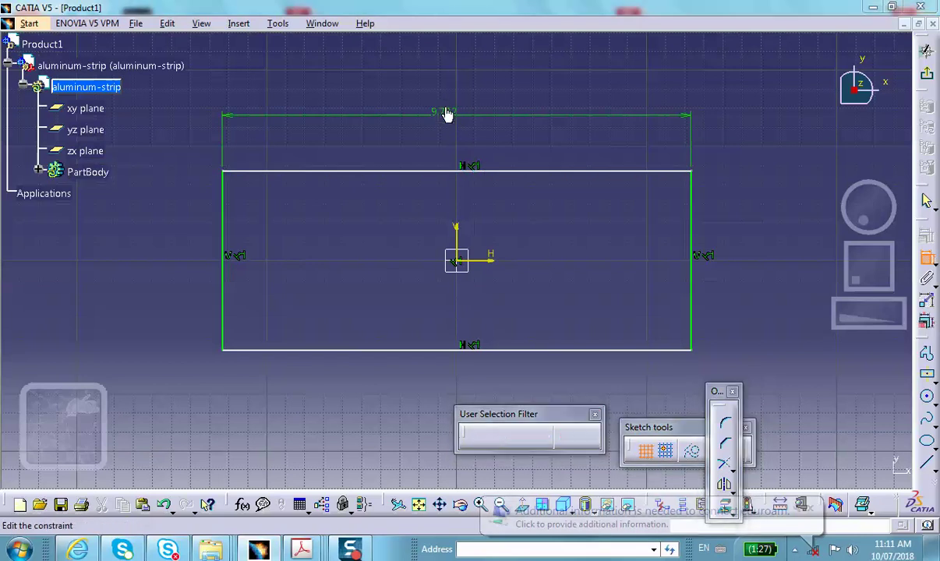
double_click(445, 113)
type("6")
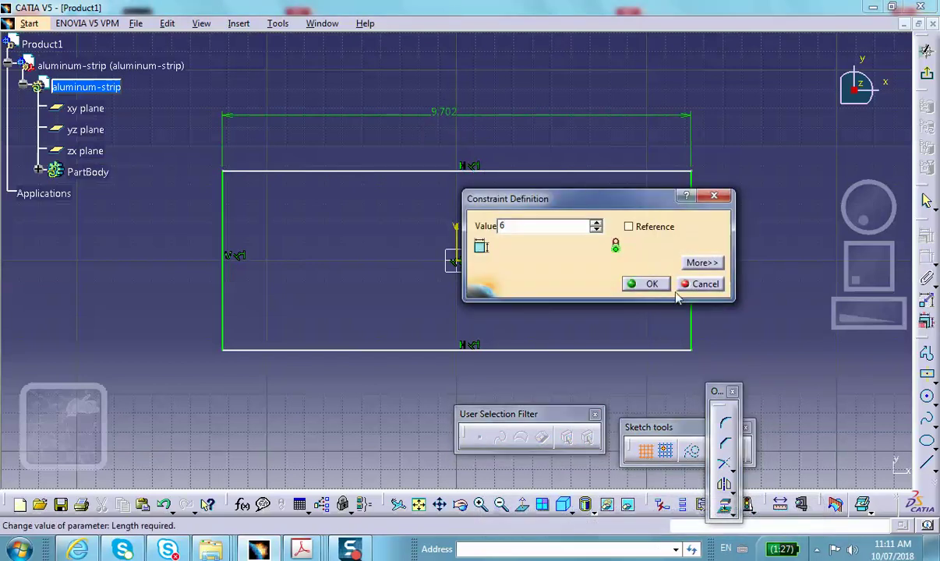
left_click(652, 285)
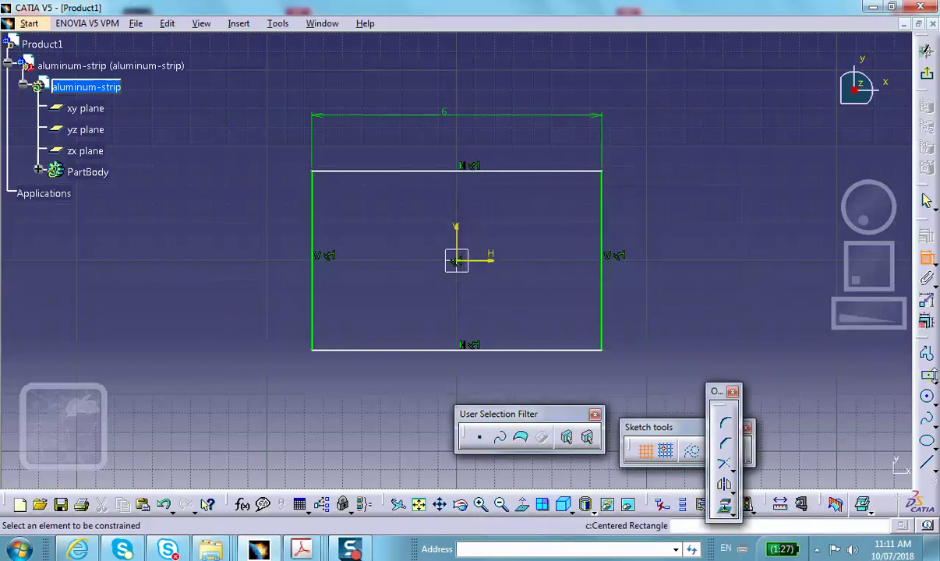
Dimension the rectangle's vertical side and set it to 1 in.
left_click(602, 227)
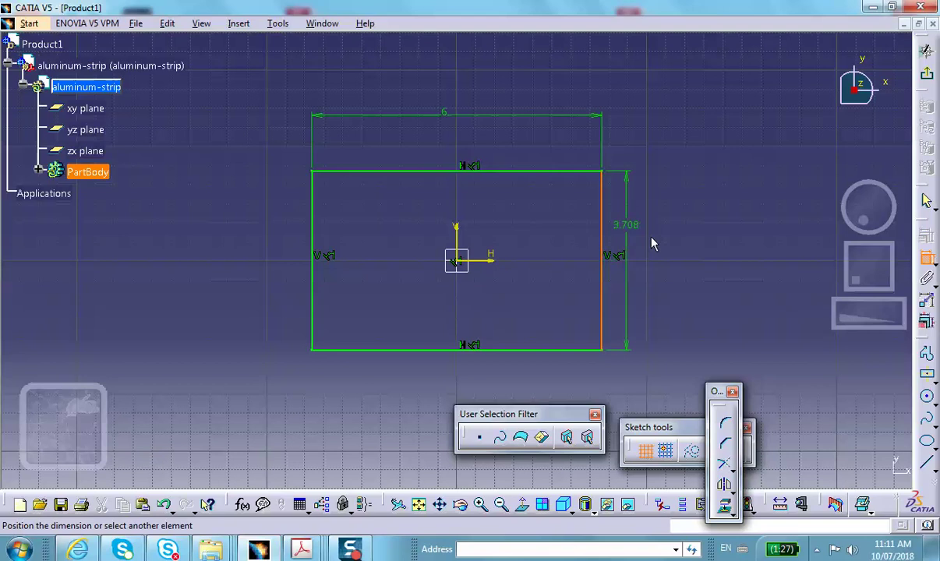
left_click(654, 236)
double_click(654, 234)
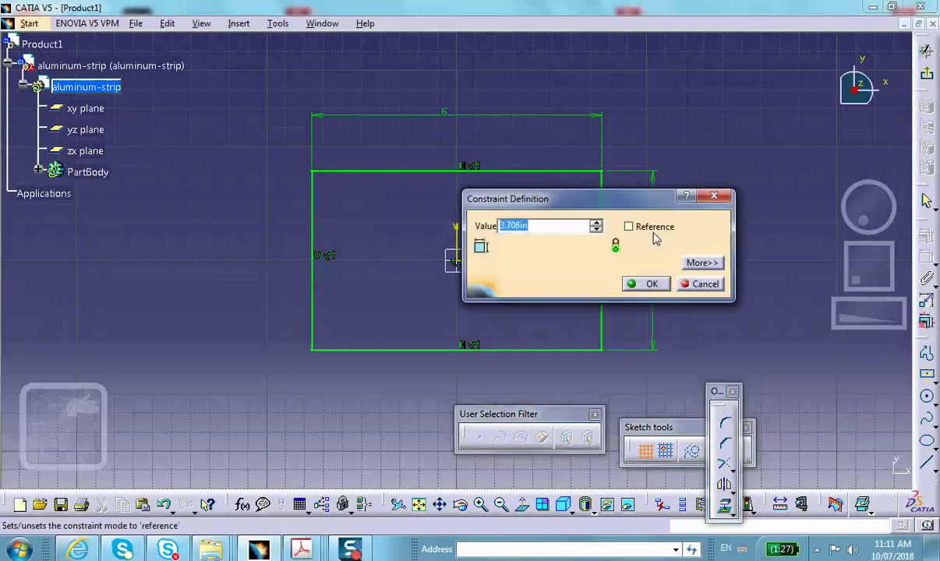
type("1")
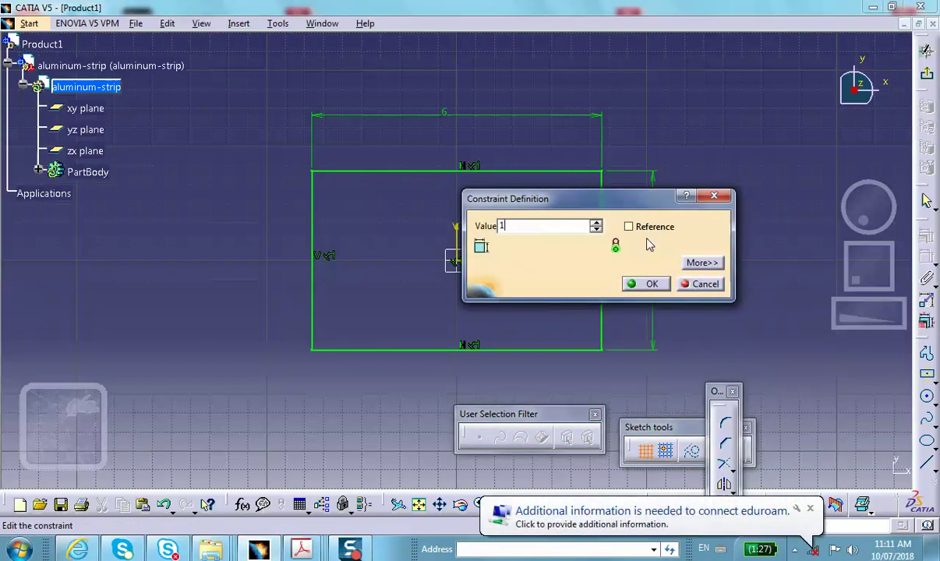
left_click(639, 285)
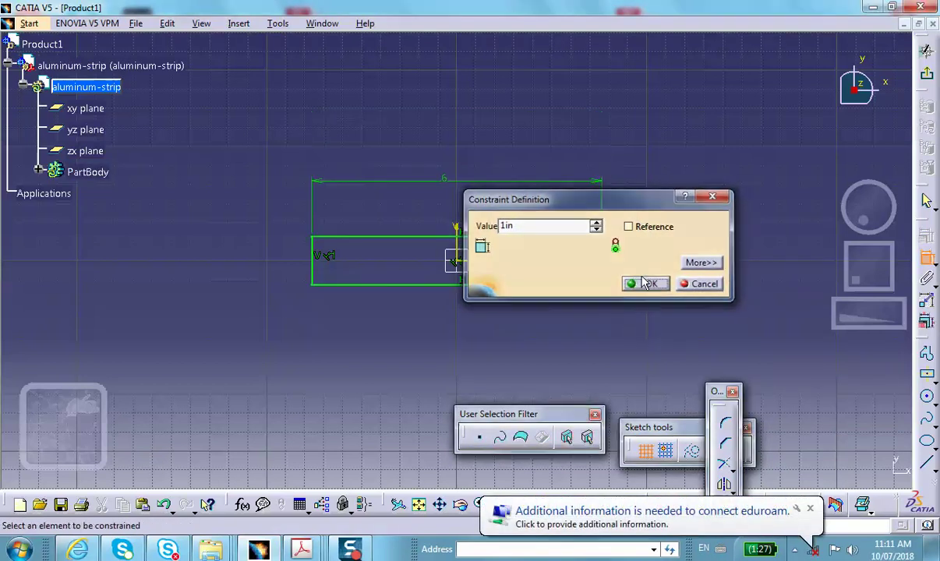
Exit the sketch and pad the 6 by 1 in rectangle into a thin flat strip.
left_click(926, 76)
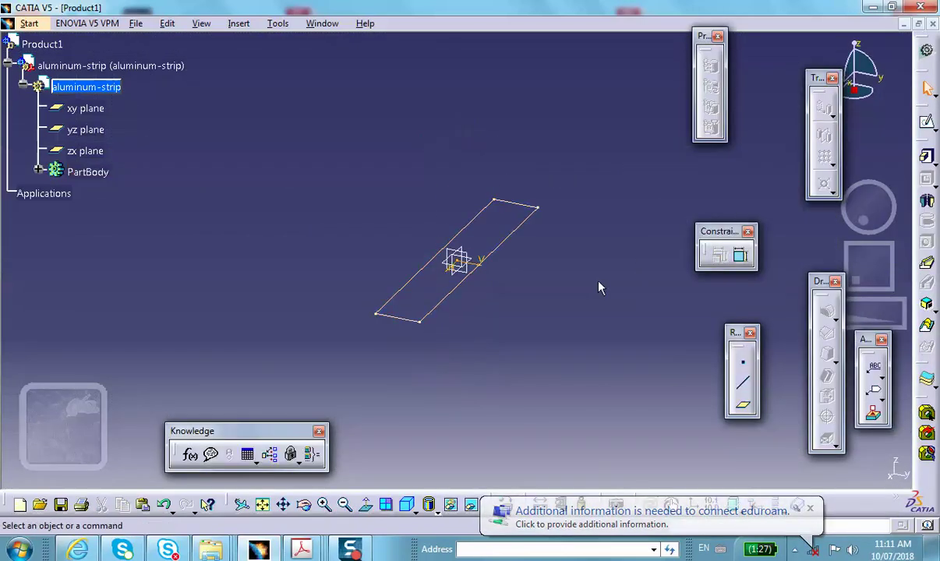
left_click(927, 157)
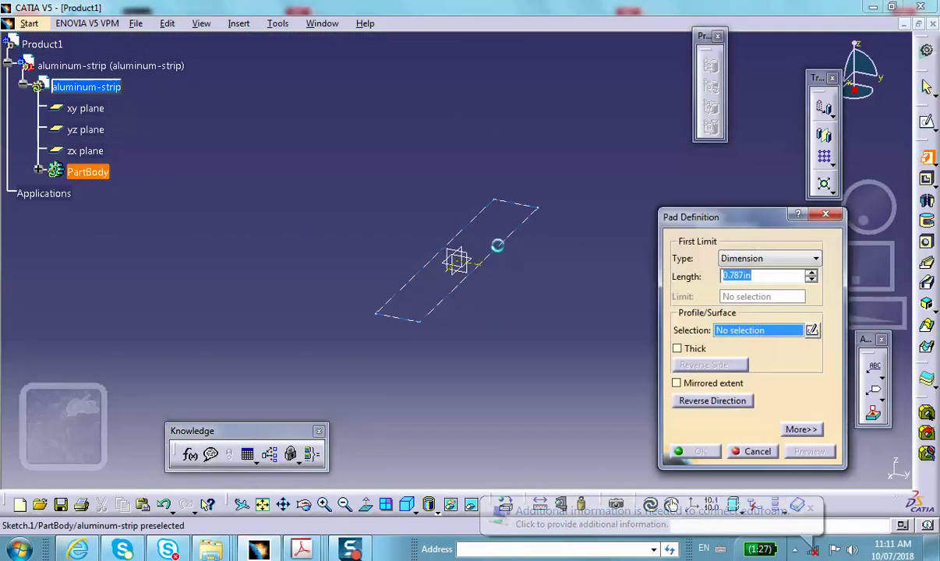
left_click(507, 252)
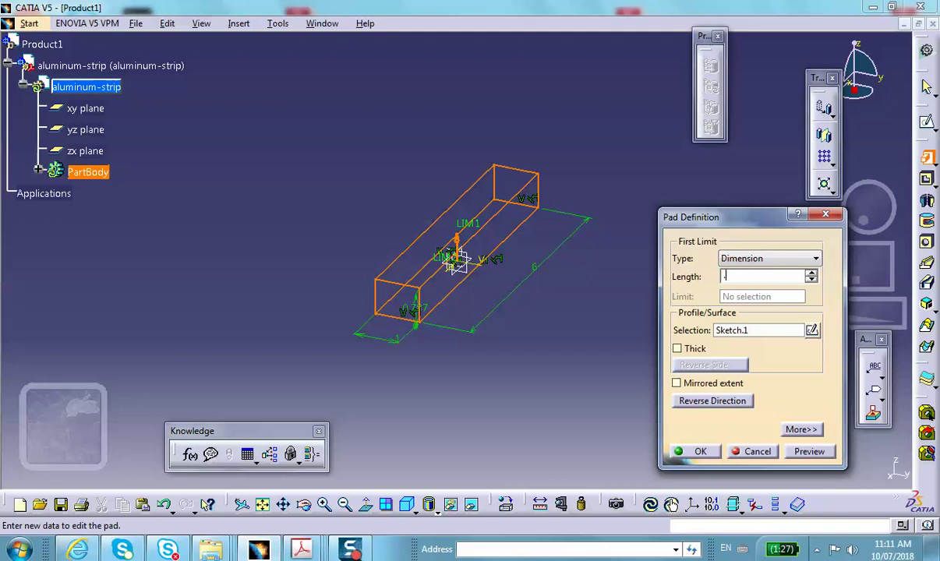
key("Return")
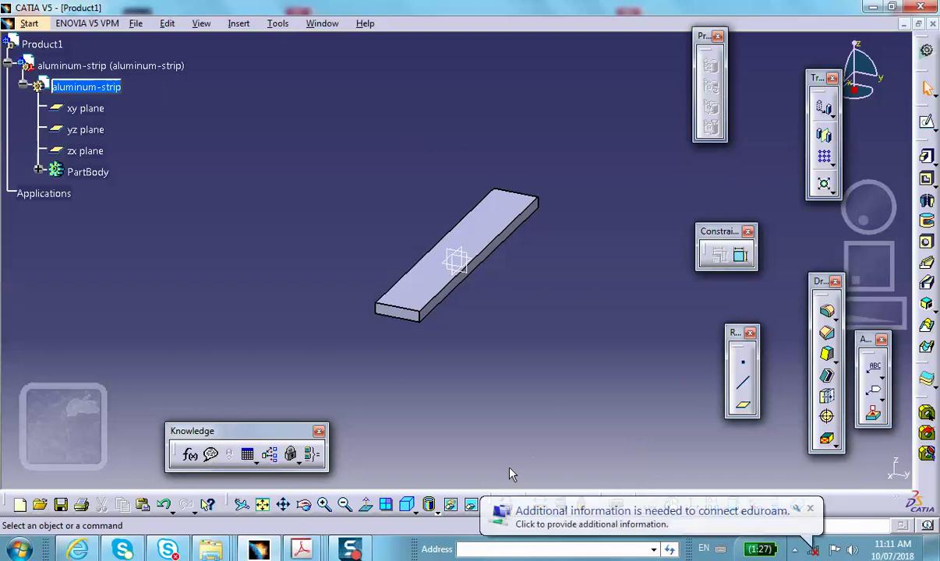
Apply the Aluminium material from the metal library to the aluminum-strip component.
left_click(810, 510)
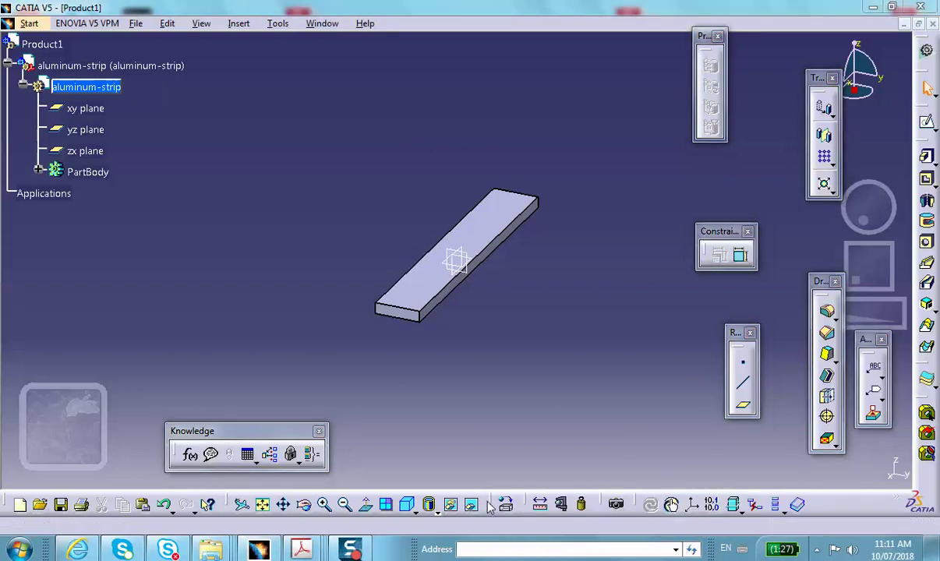
left_click(507, 504)
left_click(462, 173)
left_click(69, 66)
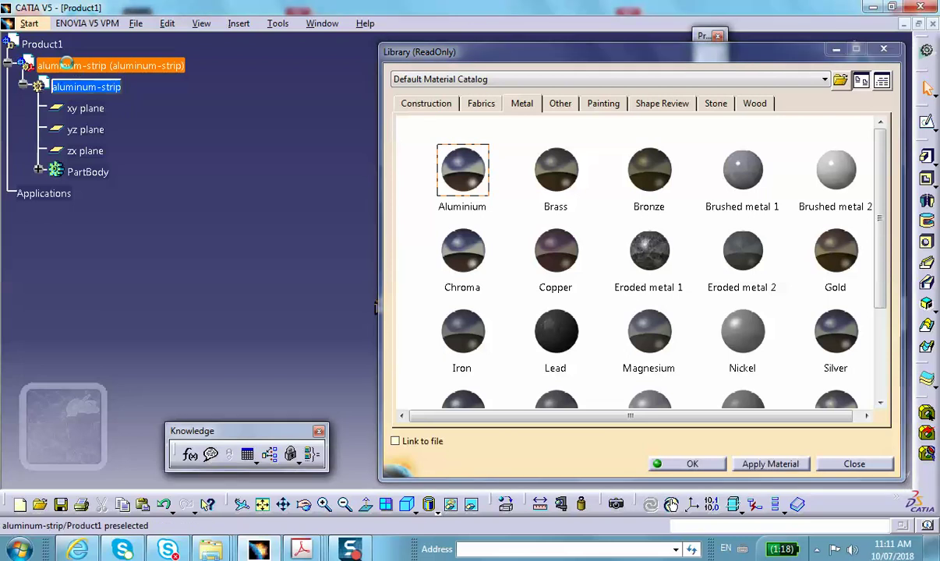
left_click(692, 464)
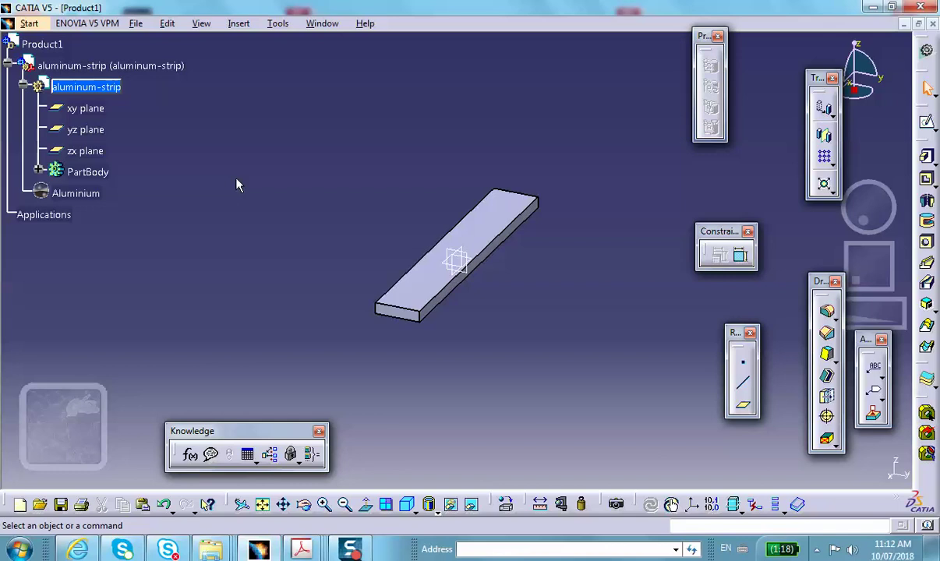
Activate Product1 and insert a new part in it, using the assembly's origin as the part's origin.
double_click(40, 43)
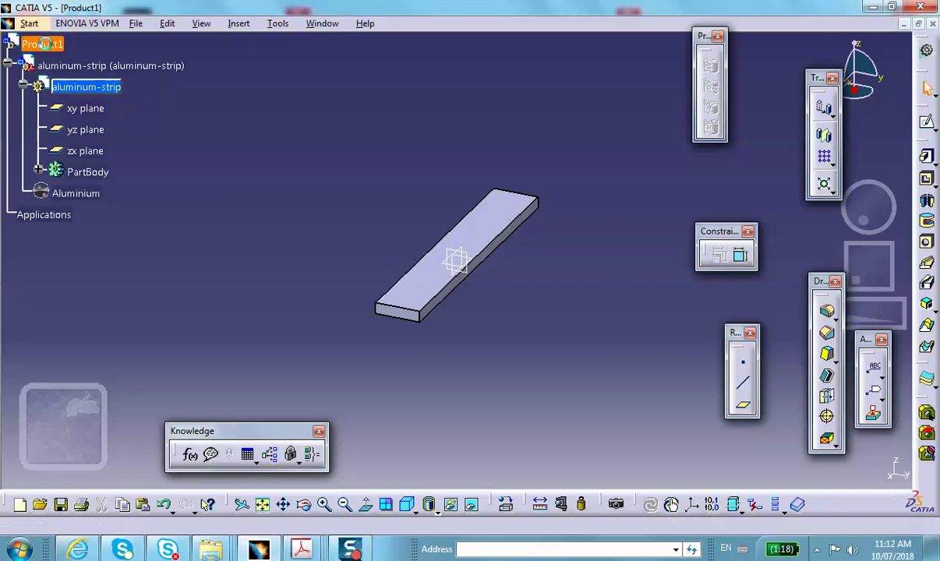
left_click(239, 23)
left_click(125, 254)
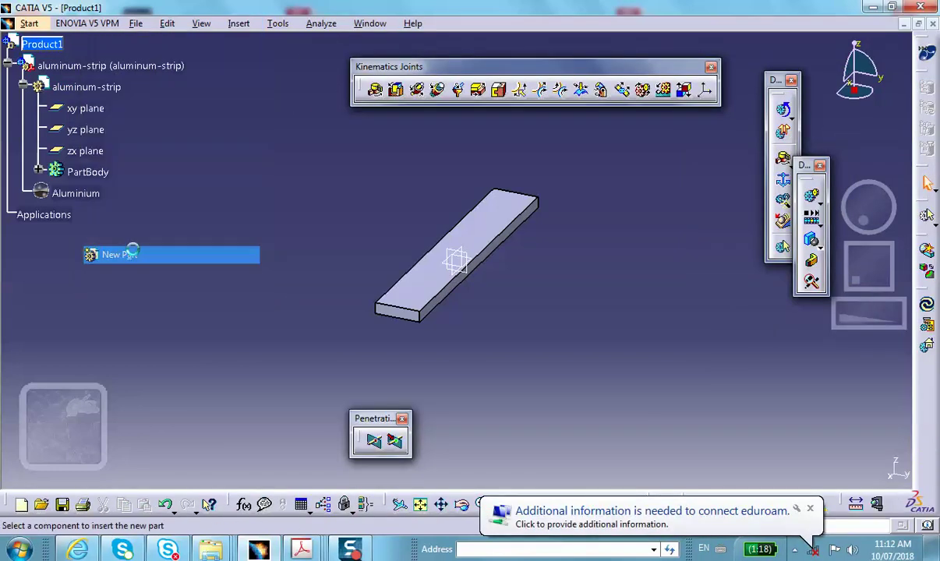
left_click(40, 44)
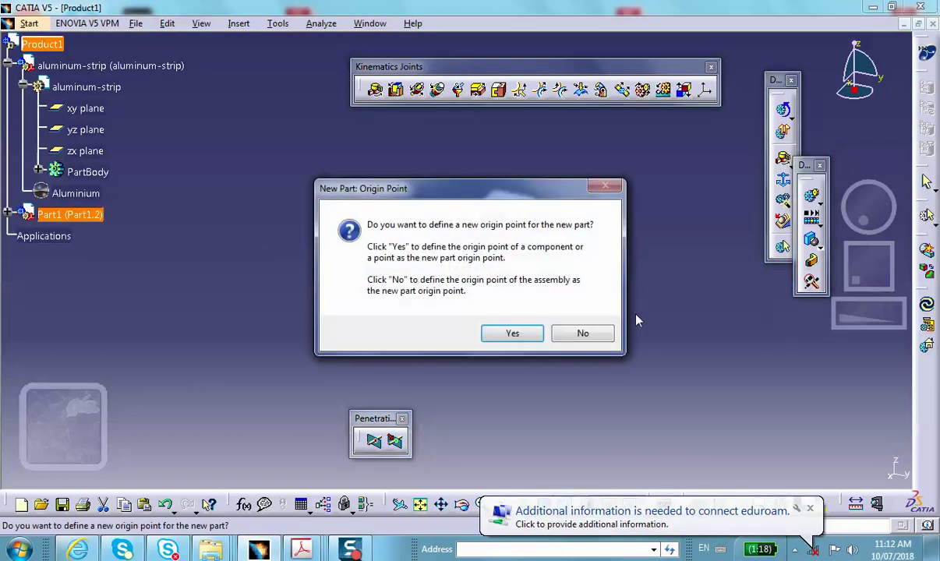
left_click(582, 331)
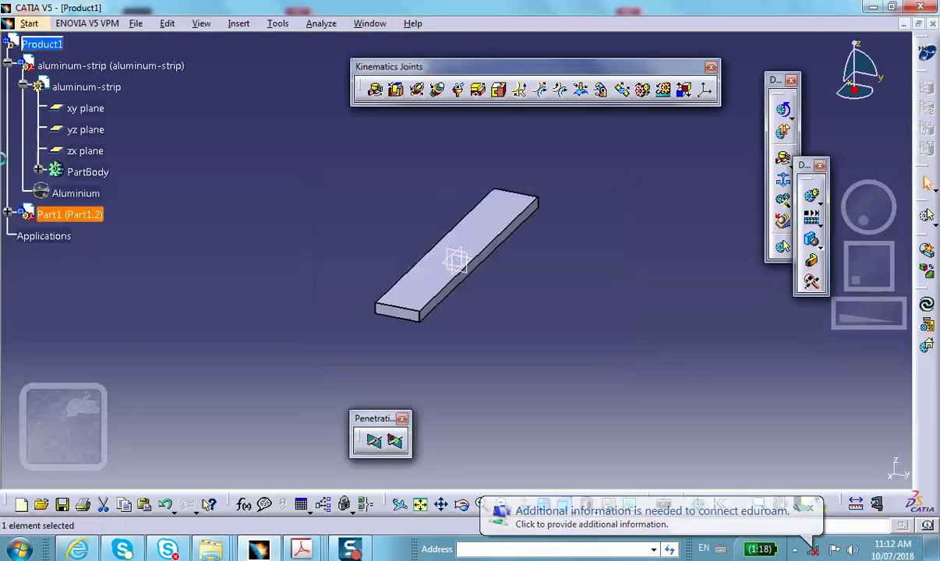
Set both the instance name and the part number of the new part to steel-strip.
left_click(7, 215)
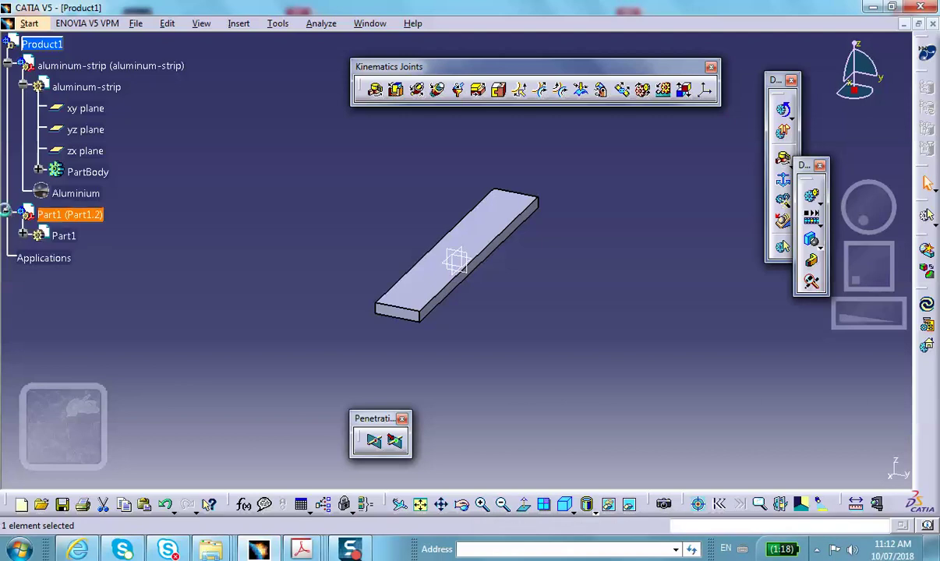
right_click(81, 214)
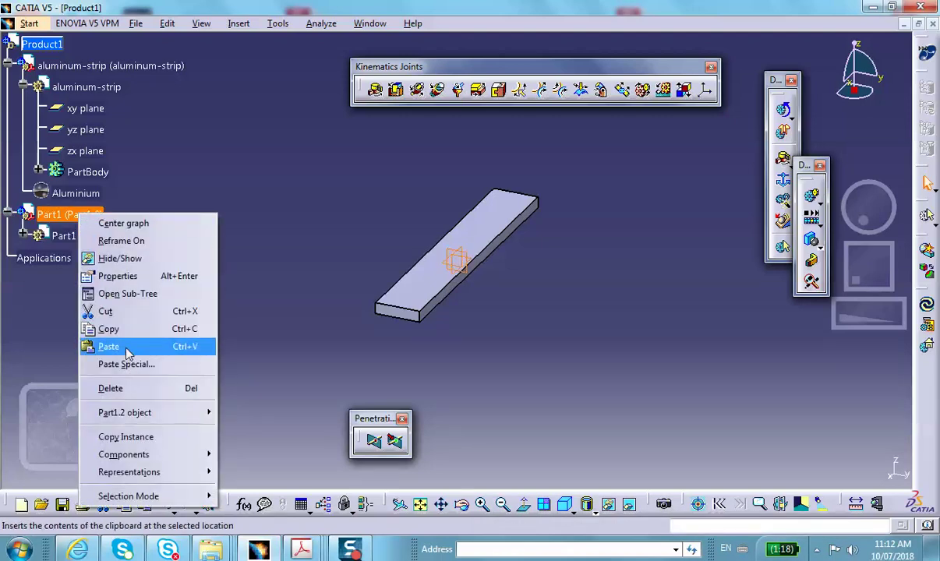
left_click(109, 276)
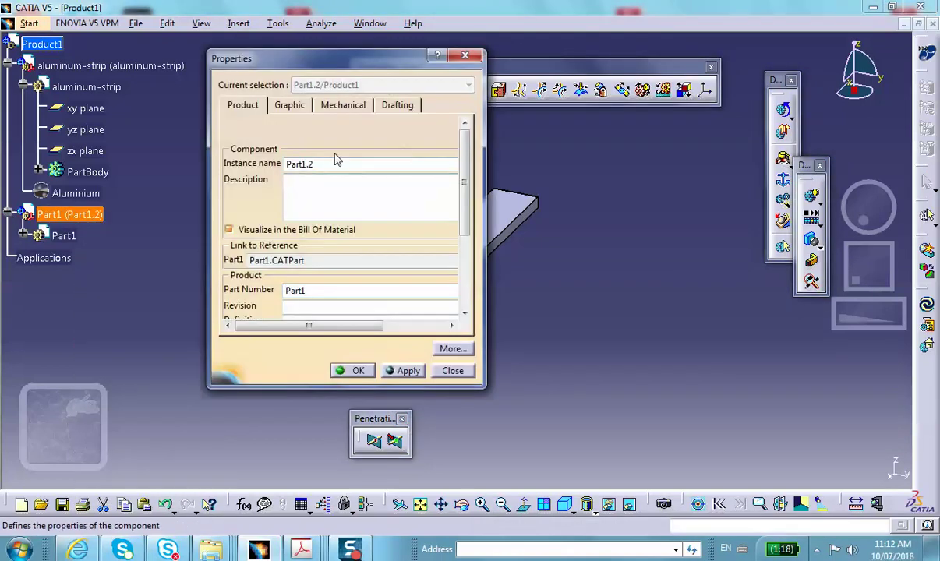
double_click(297, 164)
type("steel-s")
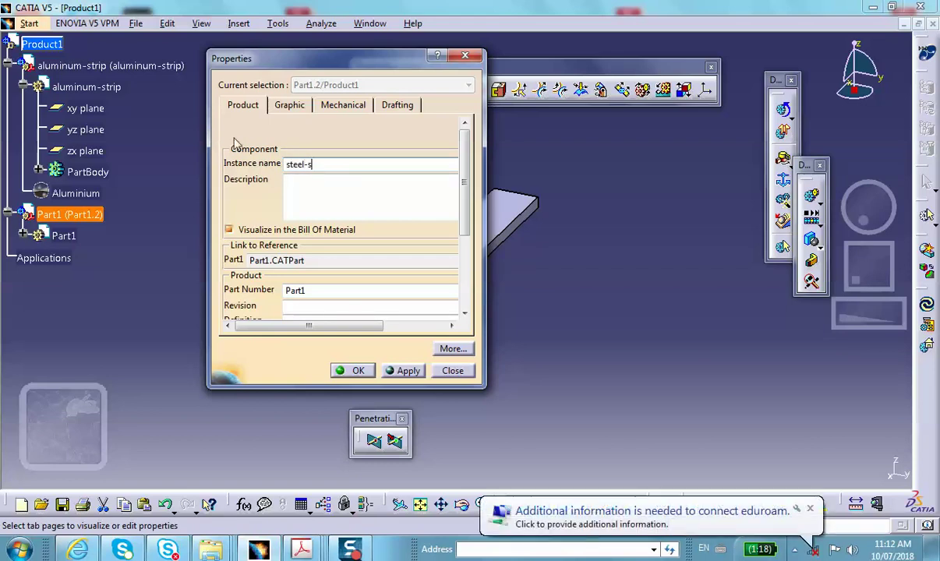
type("trip")
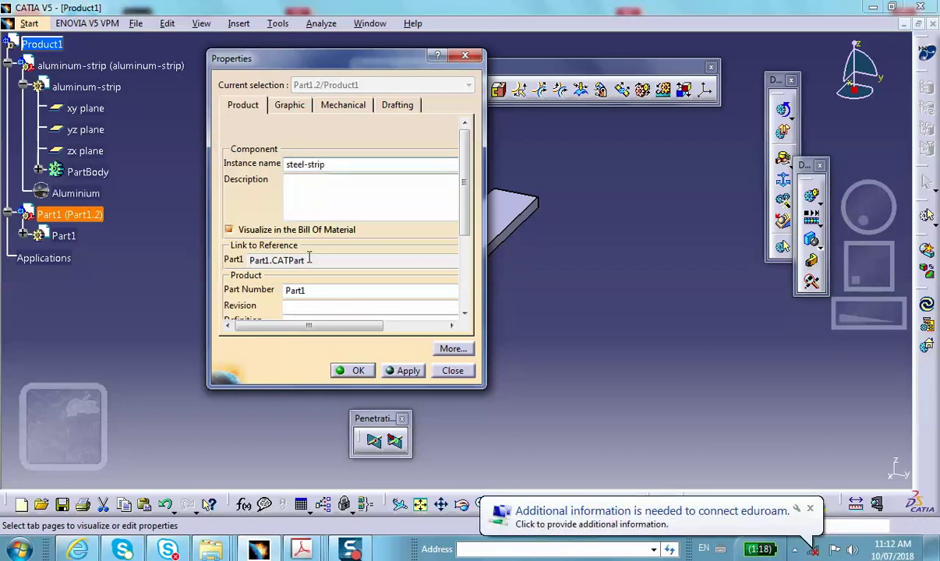
double_click(300, 290)
type("stee")
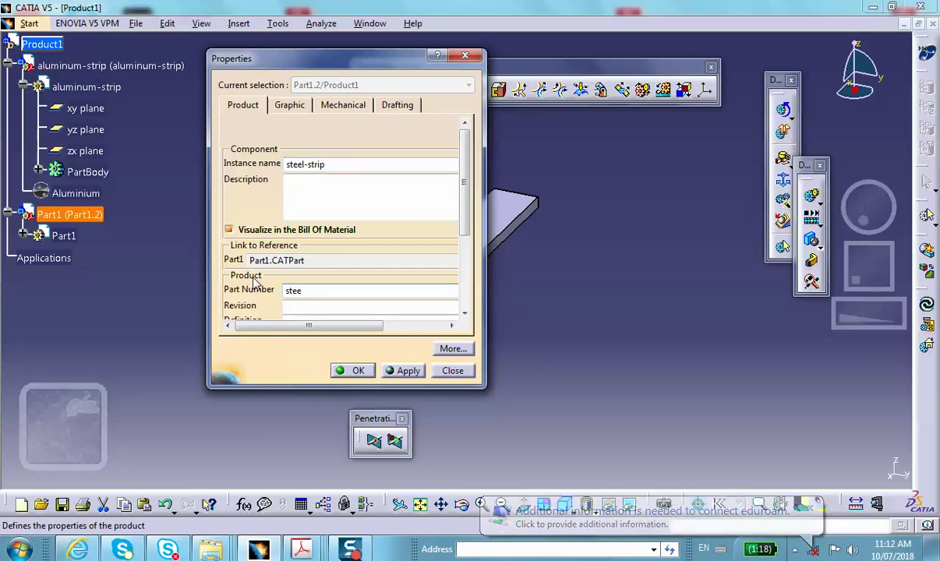
type("l-strip")
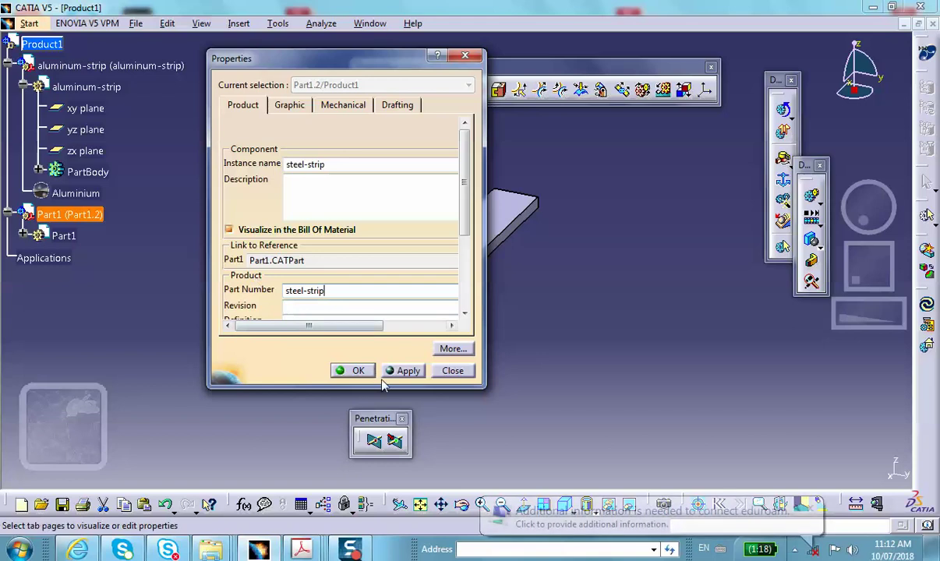
left_click(353, 370)
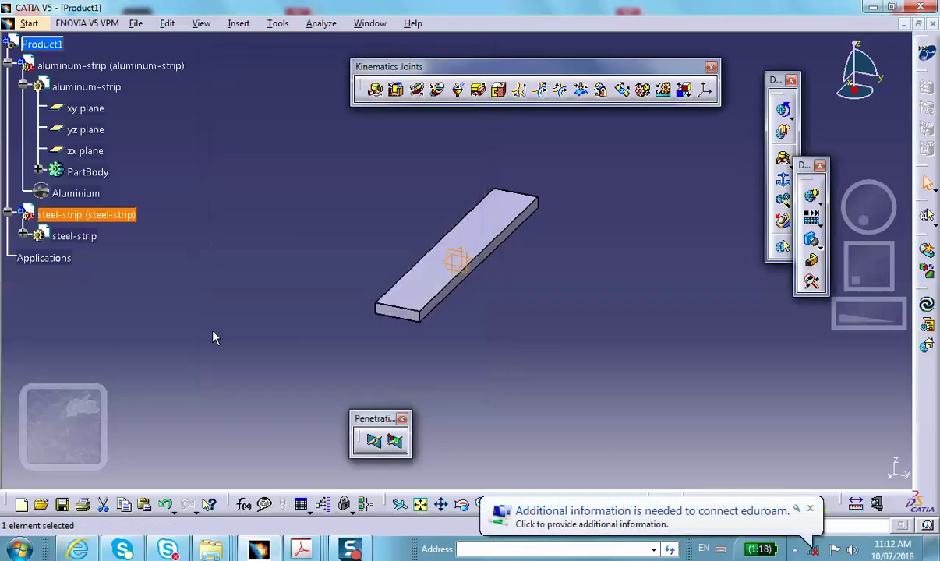
Activate the steel-strip part for editing and open a sketch on its xy plane.
double_click(75, 235)
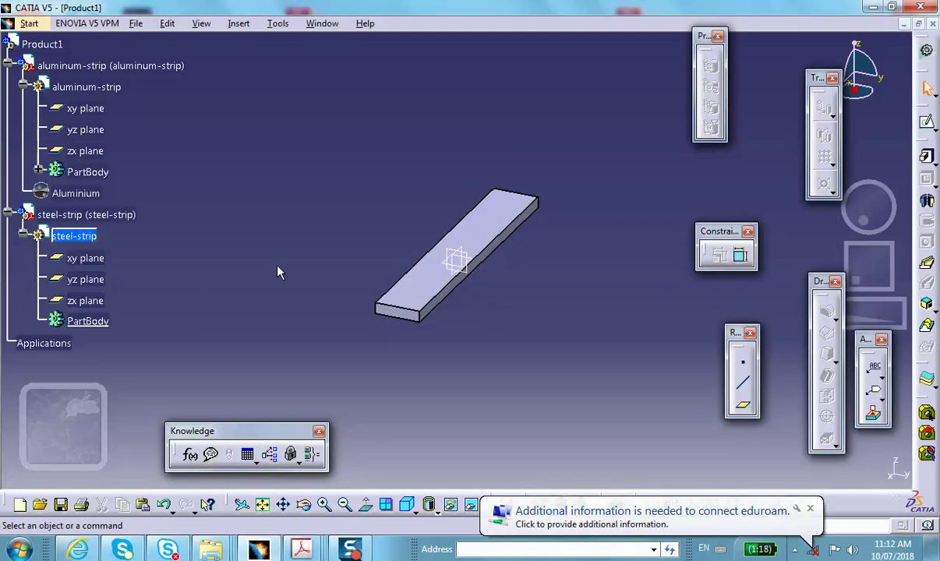
left_click(84, 258)
left_click(928, 158)
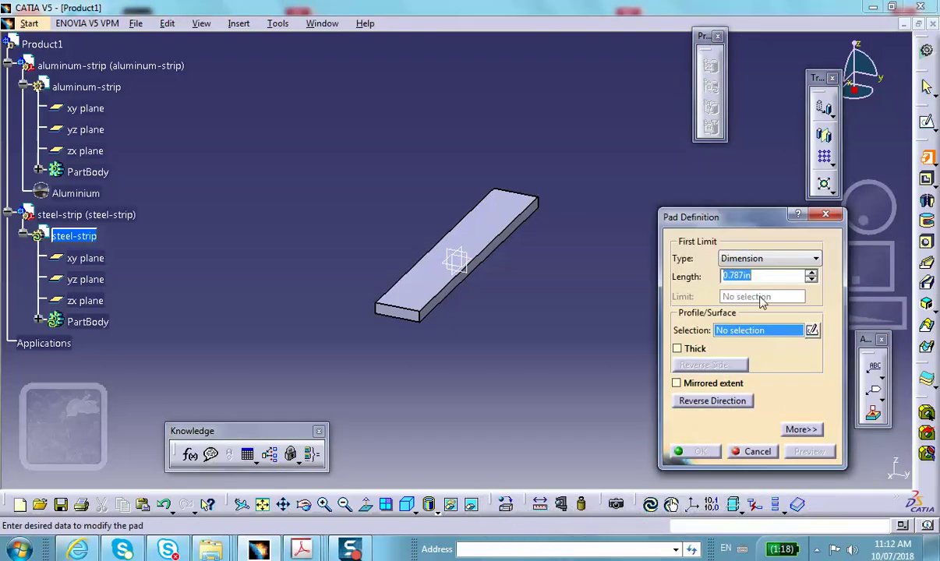
left_click(756, 453)
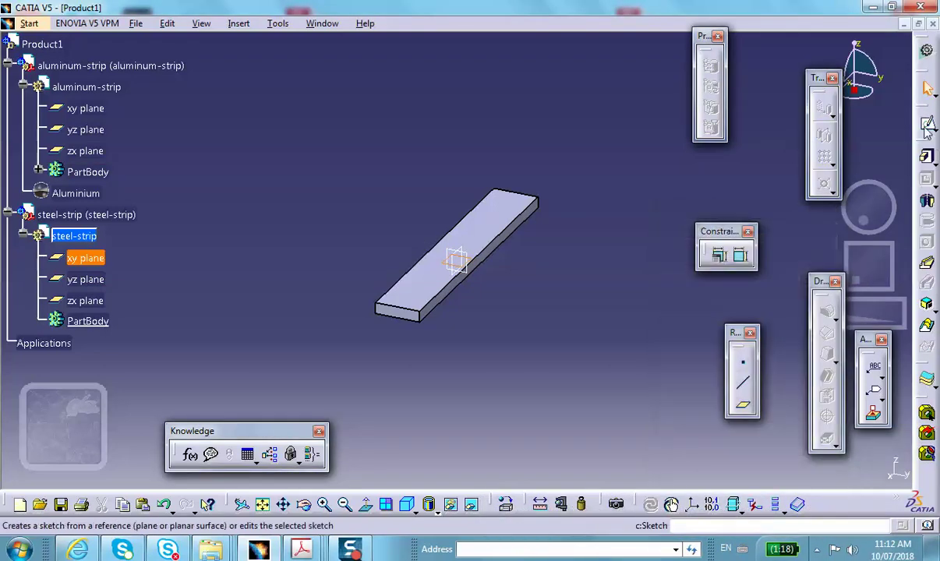
middle_click_drag(496, 160, 406, 355)
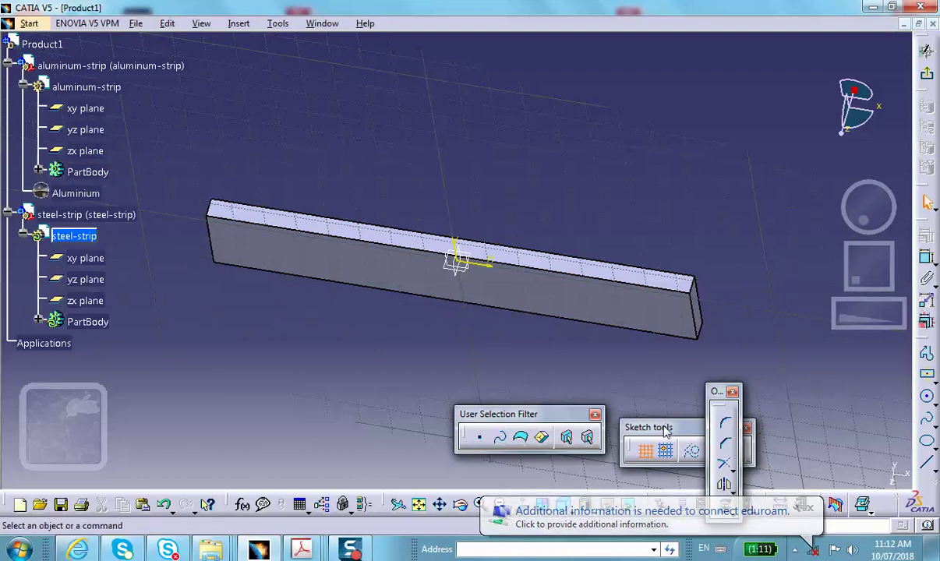
Project one long edge of the aluminum strip onto the steel-strip sketch plane.
left_click_drag(667, 429, 784, 413)
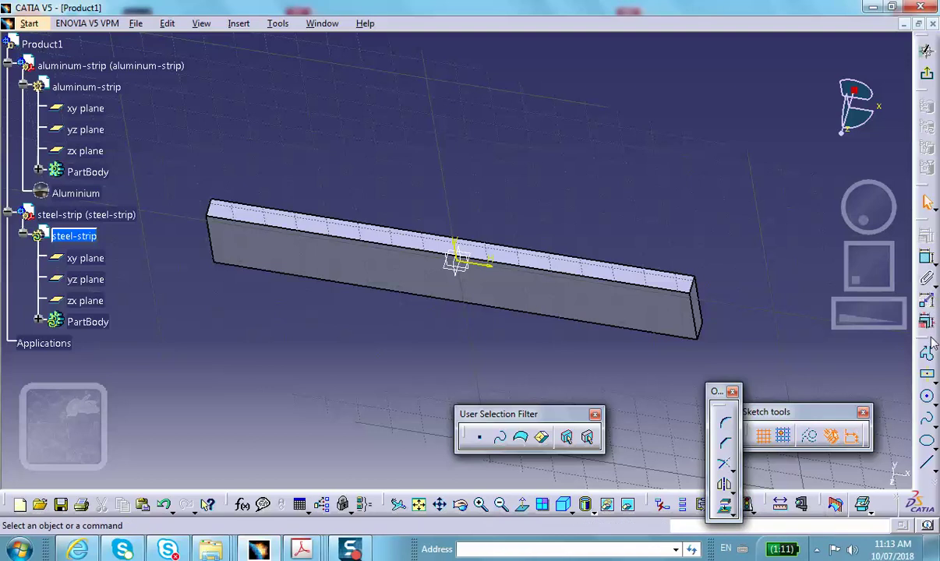
left_click_drag(927, 343, 749, 358)
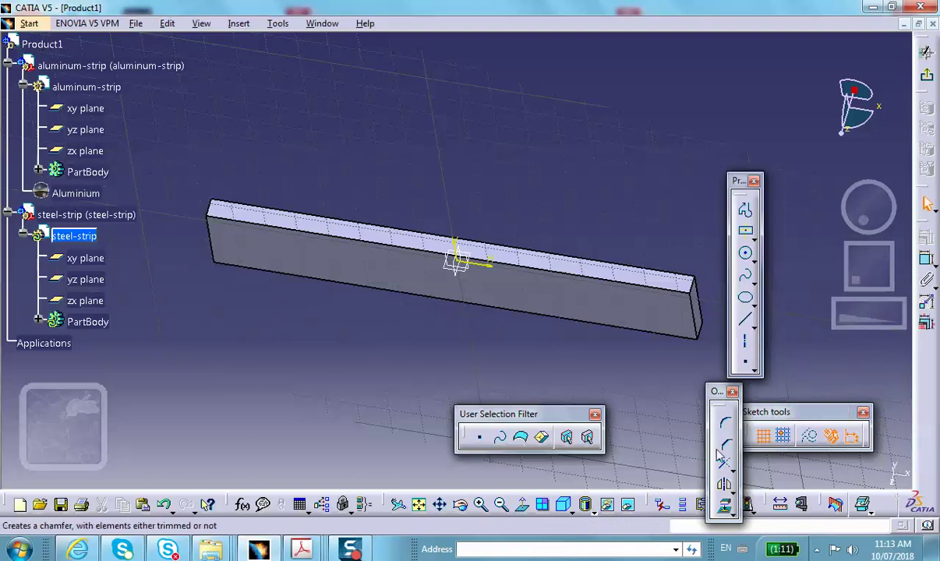
left_click(725, 508)
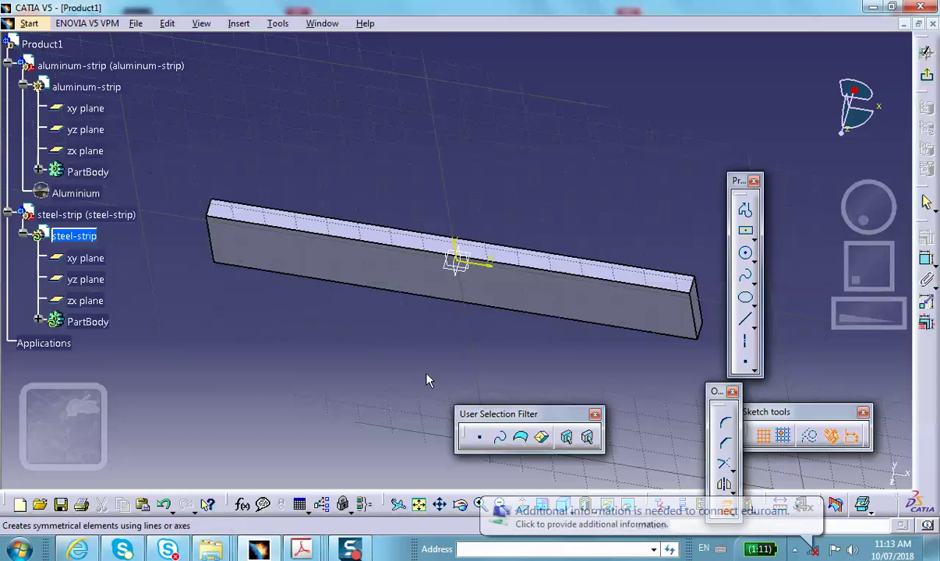
left_click(470, 308)
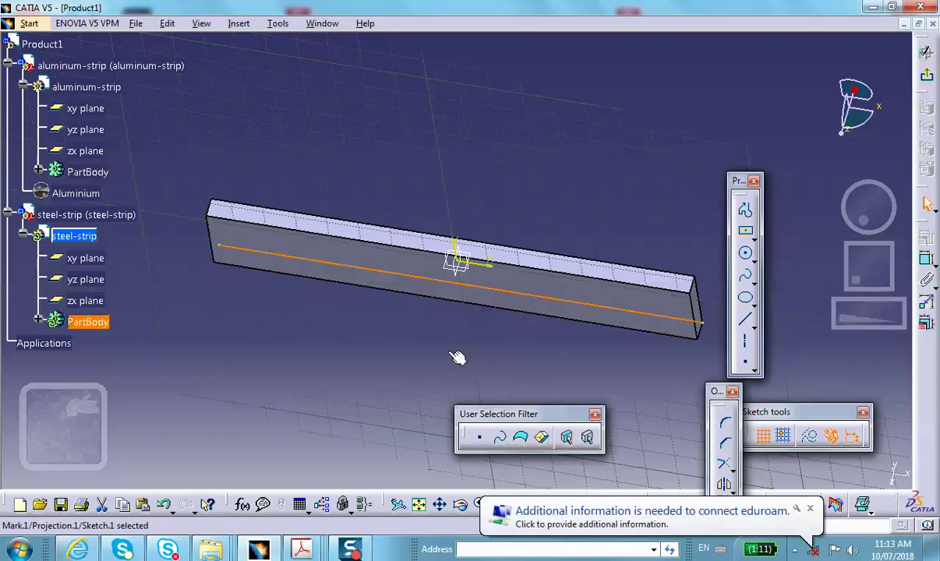
Project the opposite long edge of the aluminum strip's face lying on the xy plane into the sketch.
left_click(725, 487)
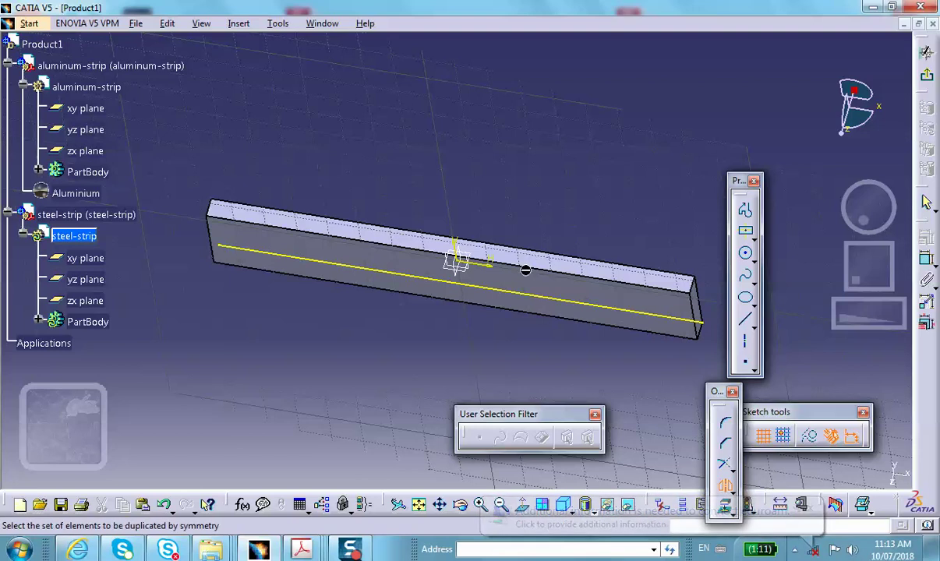
middle_click_drag(399, 300, 361, 427)
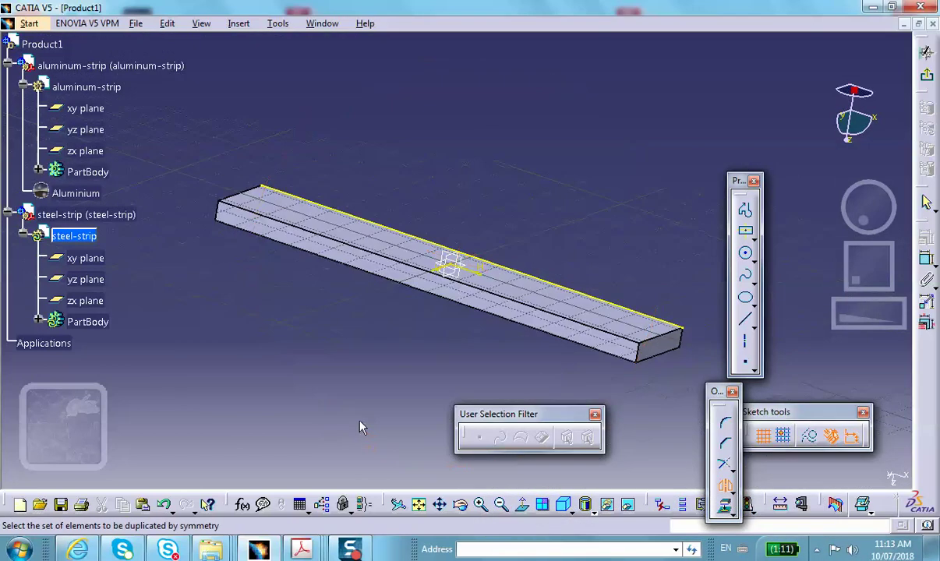
left_click(733, 488)
left_click(725, 506)
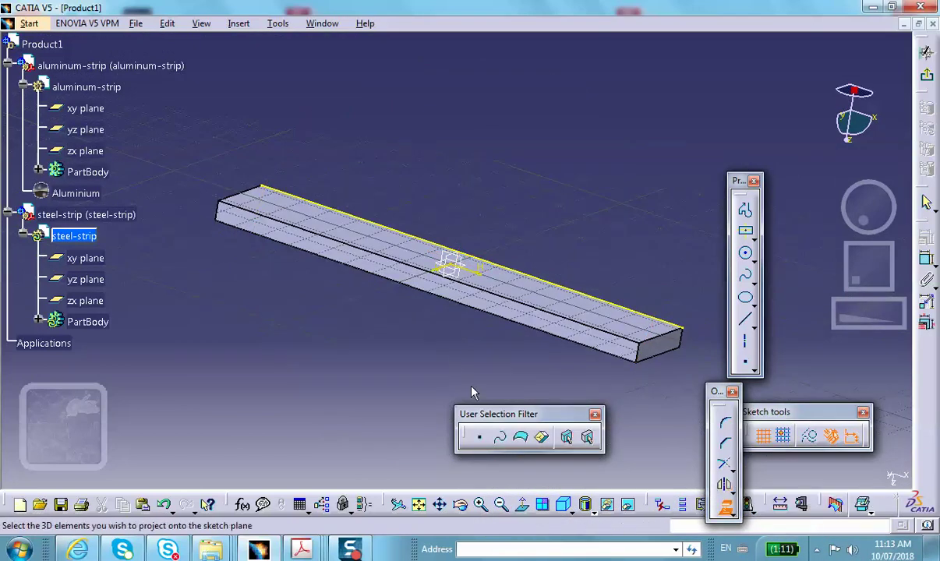
middle_click_drag(425, 334, 451, 301)
left_click(473, 284)
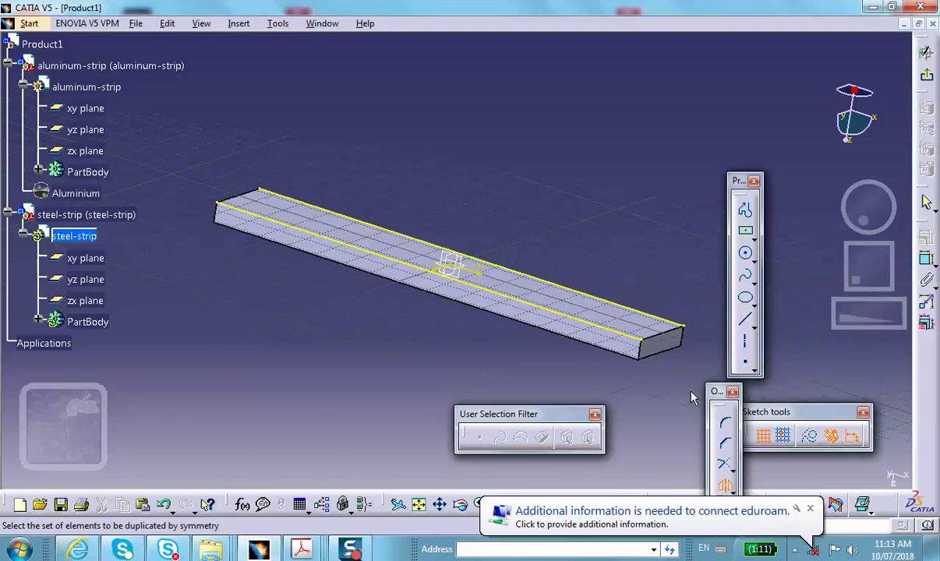
Project both short end edges of the aluminum strip's same face into the sketch to close the rectangle.
left_click_drag(716, 391, 710, 341)
left_click(721, 435)
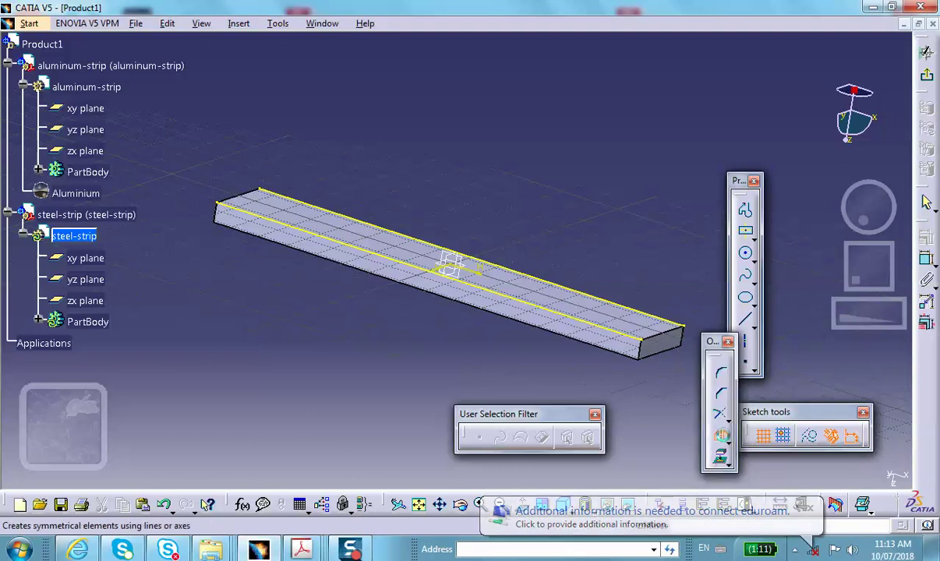
left_click(667, 336)
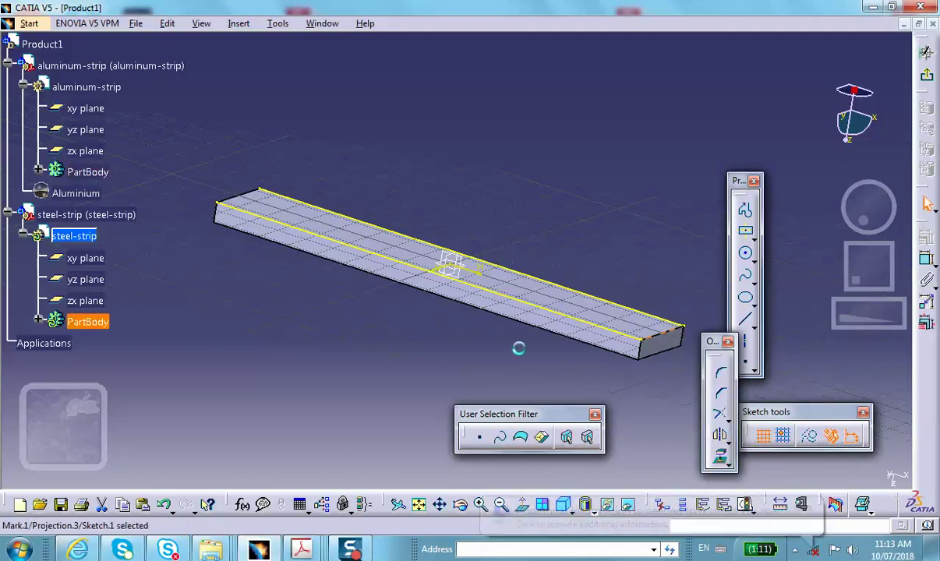
left_click(723, 459)
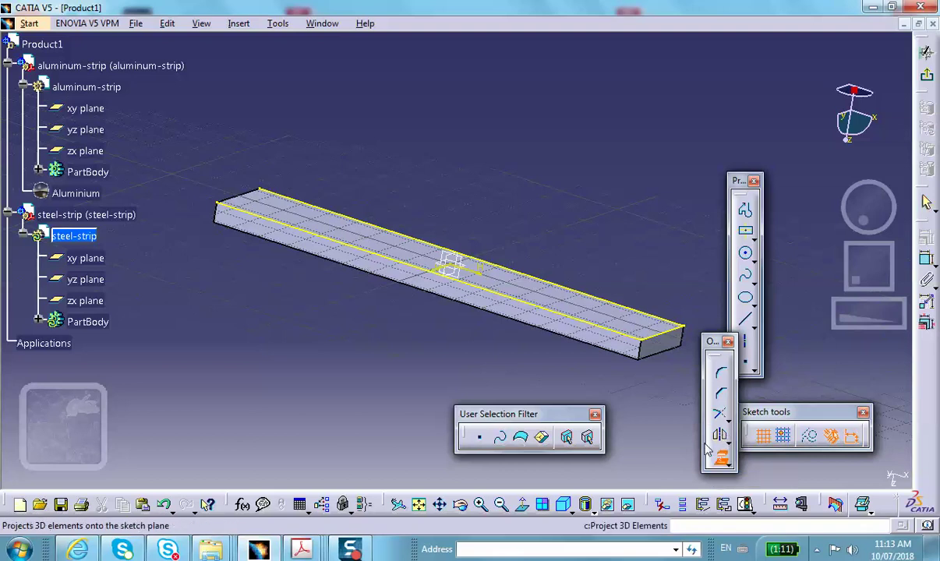
left_click(245, 196)
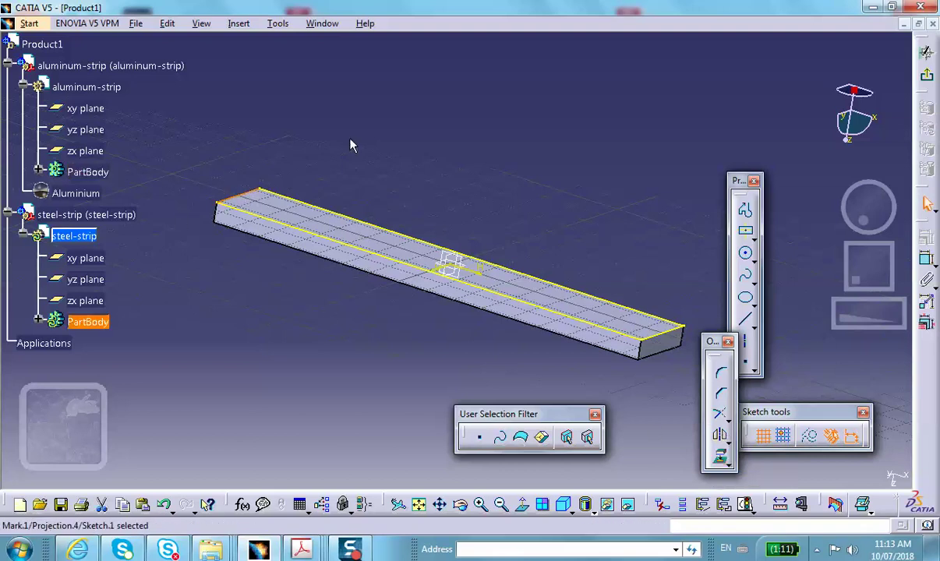
Finish the steel-strip sketch and pad it 0.25 in in the reversed direction, away from the aluminum strip.
left_click(929, 78)
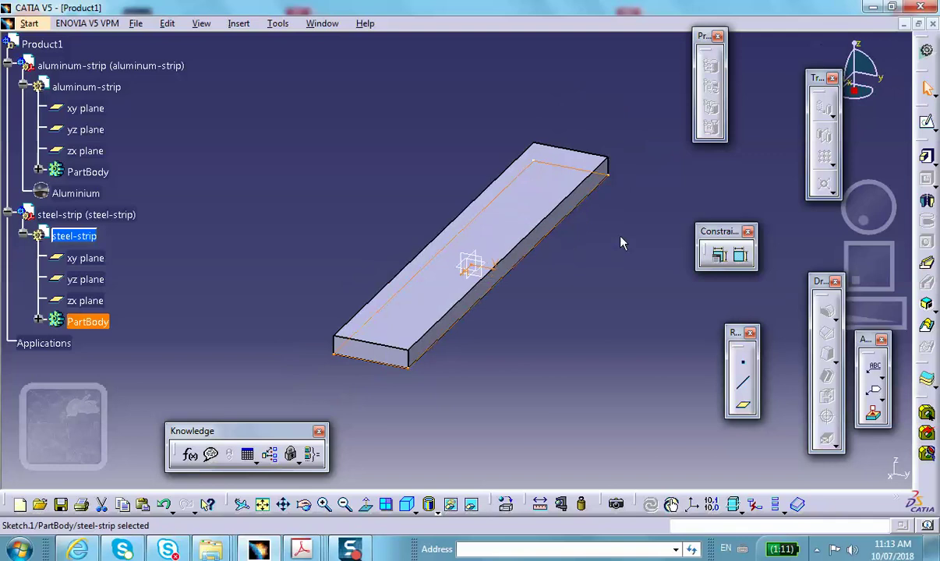
left_click(926, 156)
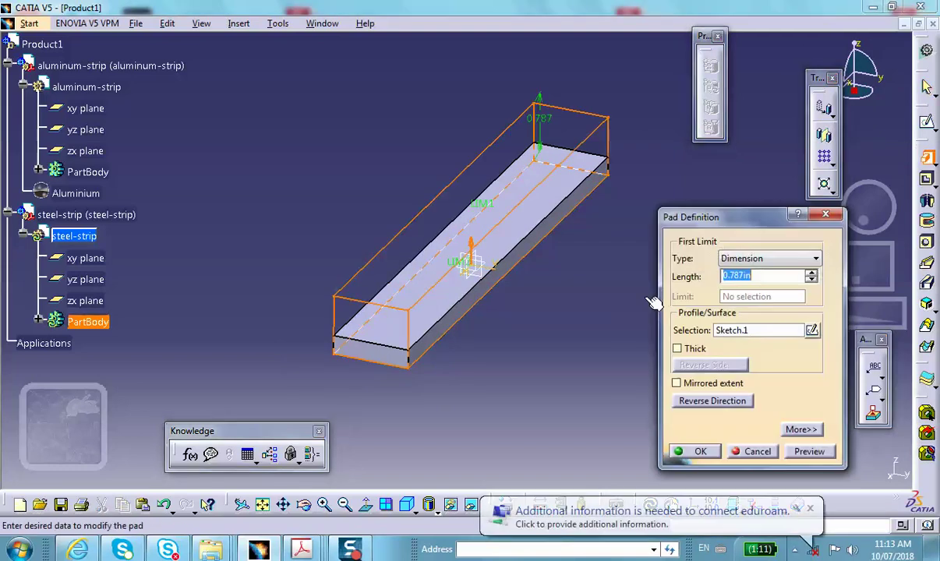
left_click(685, 400)
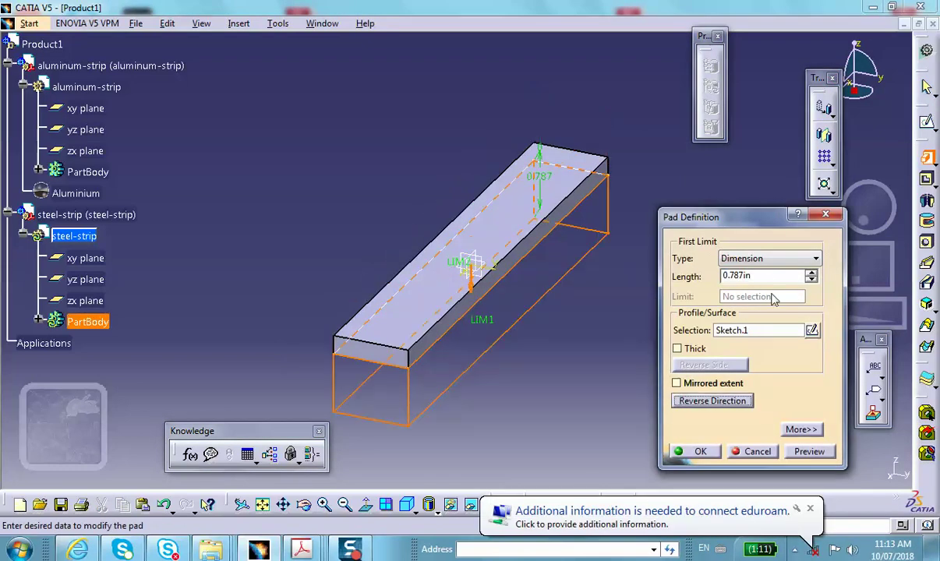
type(".25")
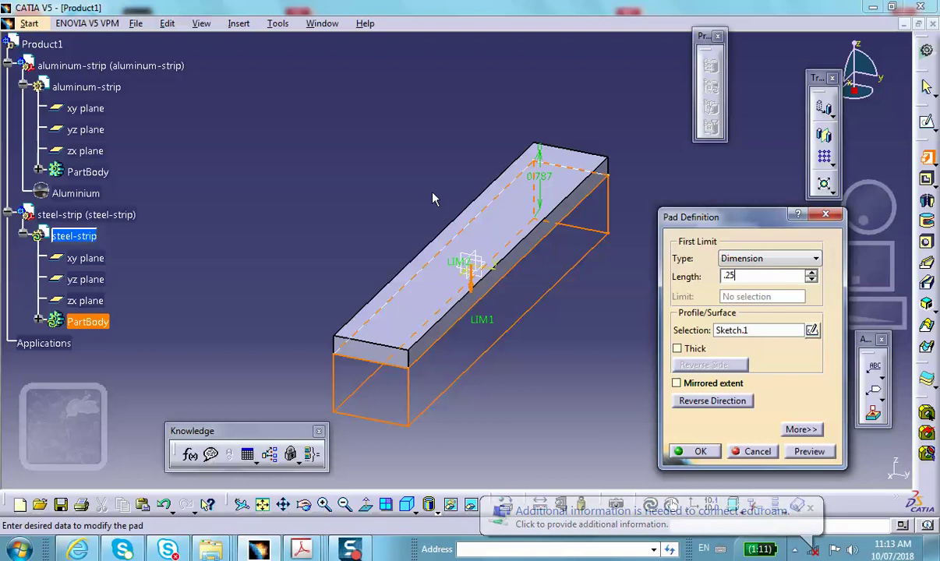
left_click(700, 452)
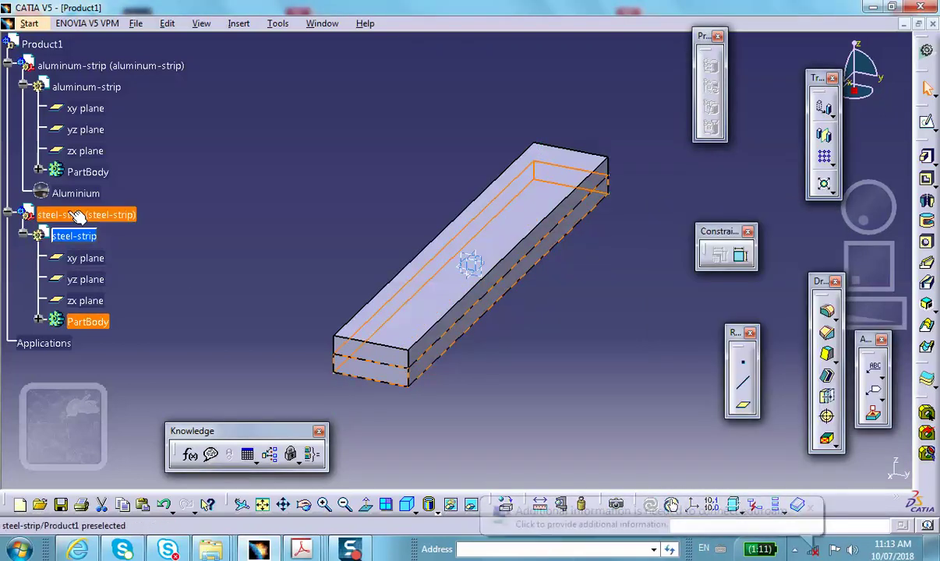
Set the steel-strip component's graphic color to yellow to distinguish it from the aluminum strip.
right_click(76, 215)
left_click(86, 274)
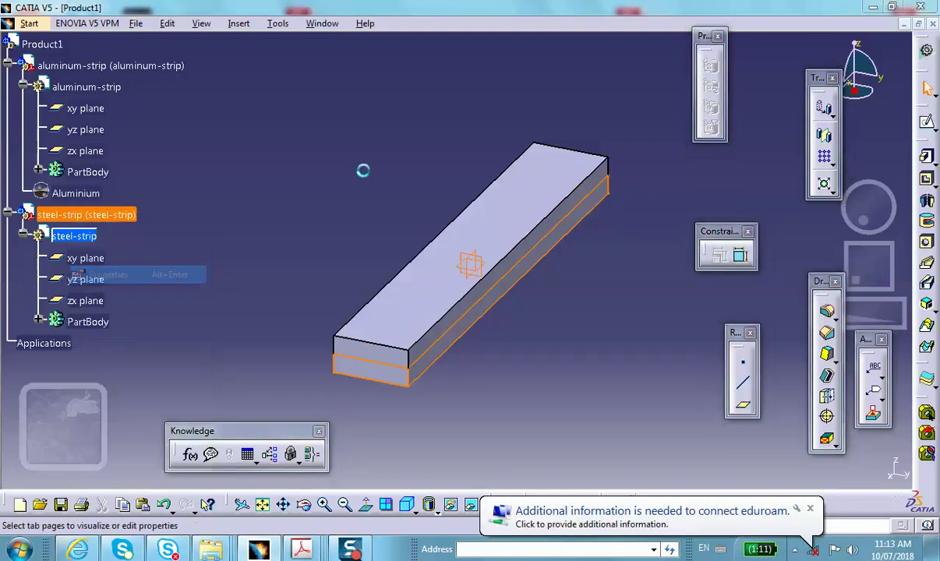
left_click(274, 107)
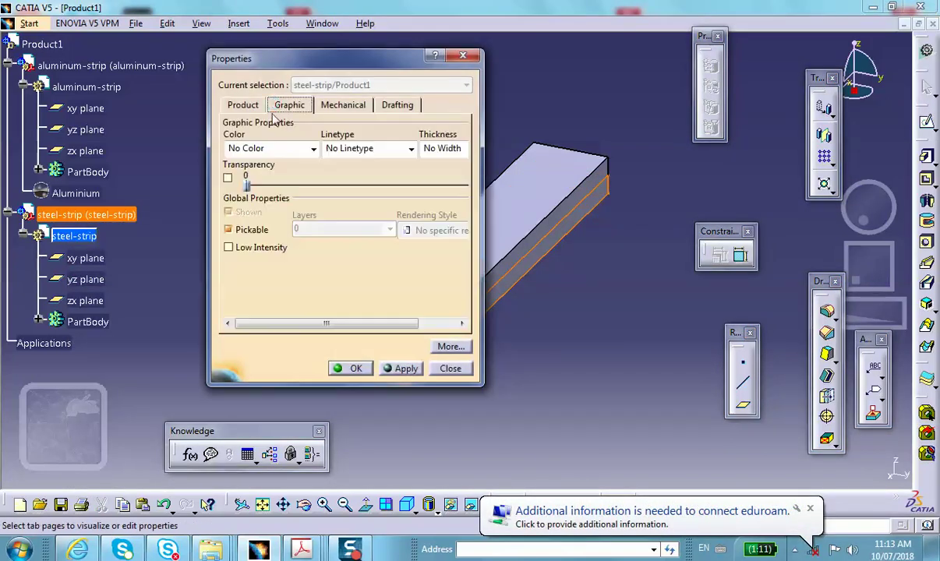
left_click(310, 149)
left_click(271, 184)
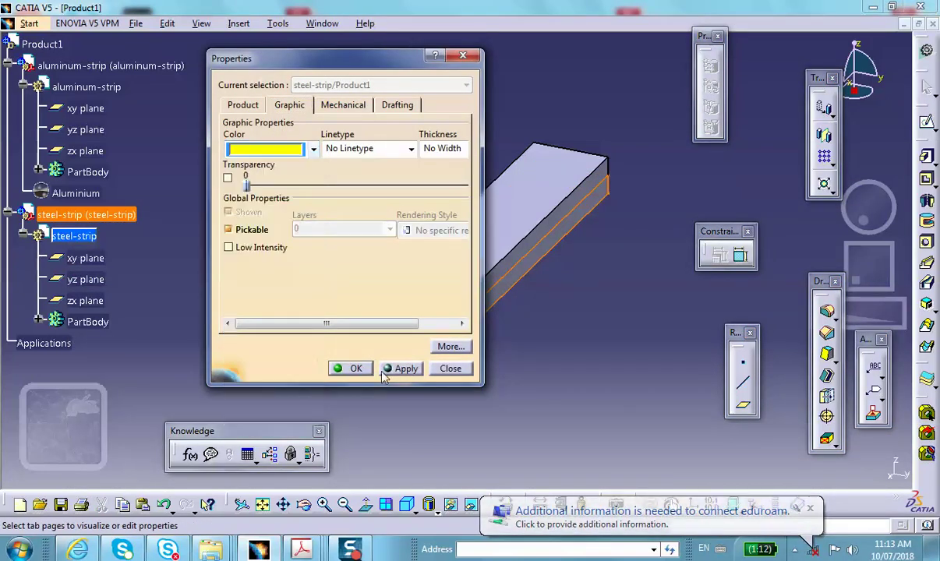
left_click(352, 369)
middle_click_drag(434, 405, 380, 397)
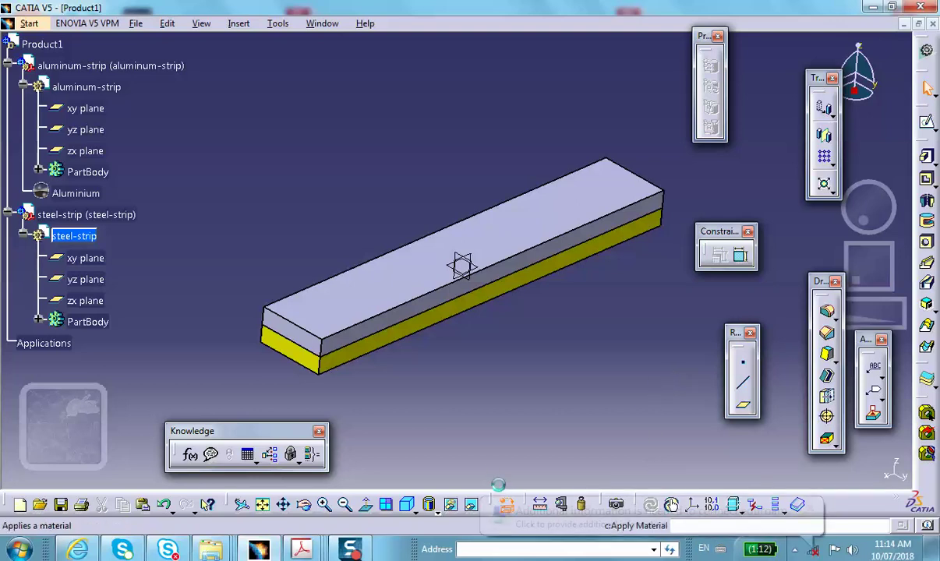
Apply the Steel material from the Metal library to the steel-strip component.
left_click(505, 504)
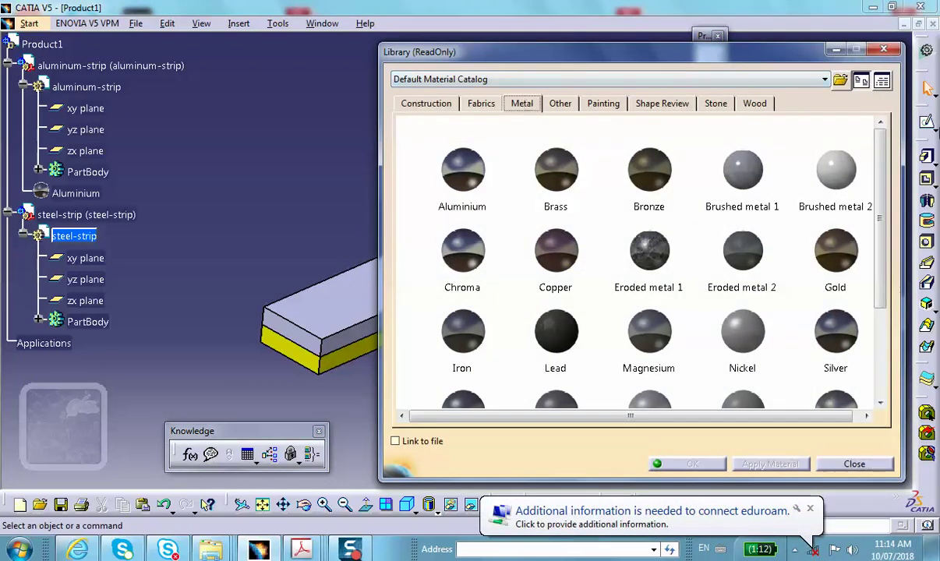
scroll(830, 234, "down", 3)
left_click(458, 266)
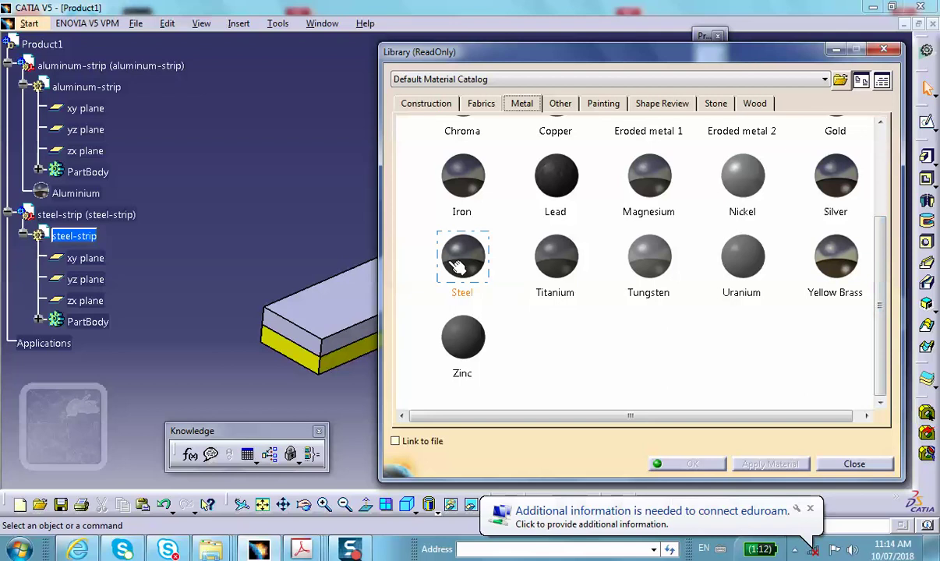
left_click(93, 215)
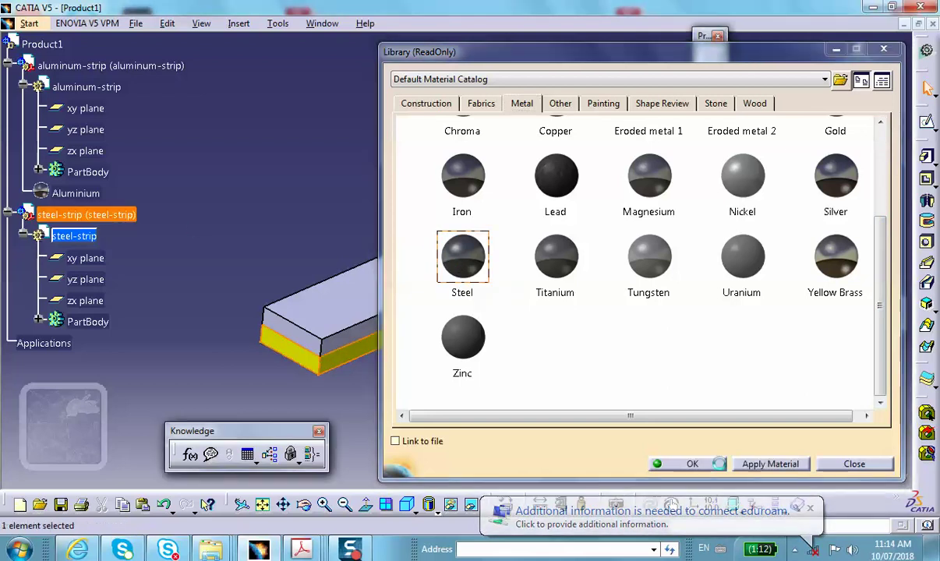
left_click(691, 463)
middle_click_drag(409, 174, 447, 256)
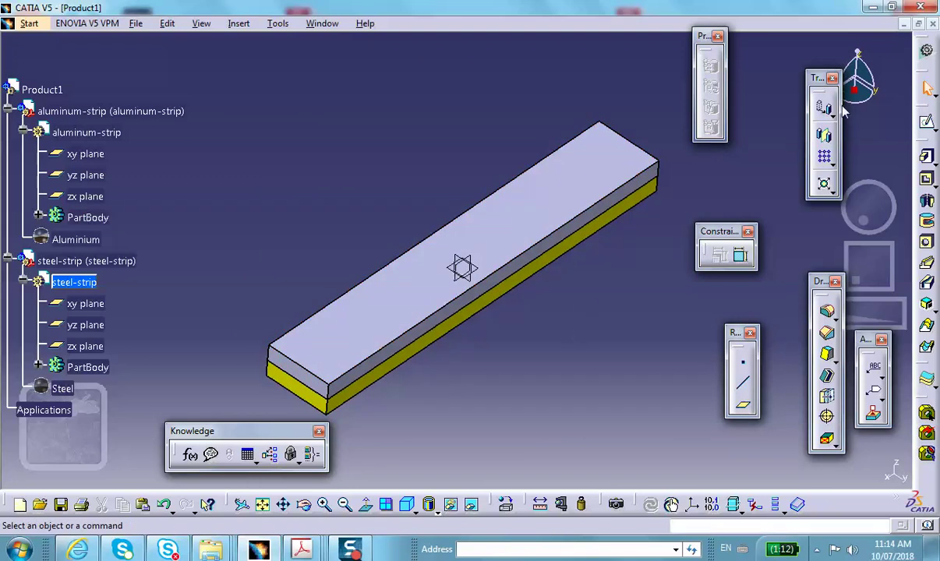
left_click_drag(818, 78, 774, 67)
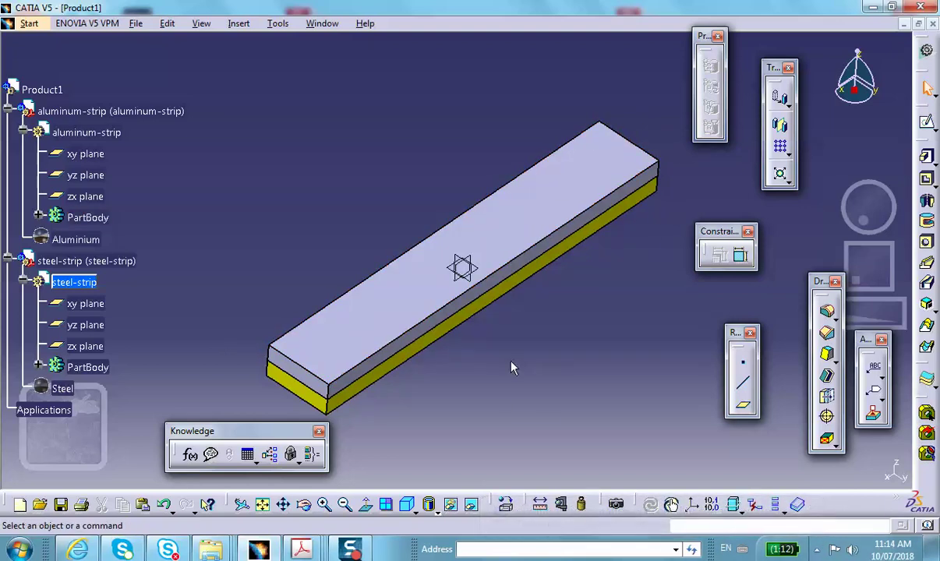
middle_click_drag(513, 409, 603, 277)
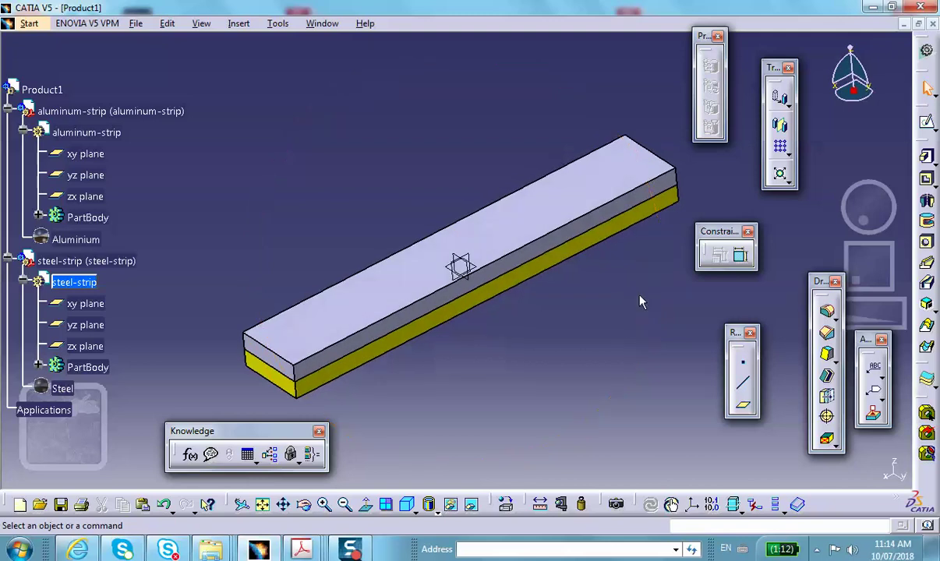
middle_click_drag(556, 364, 572, 389)
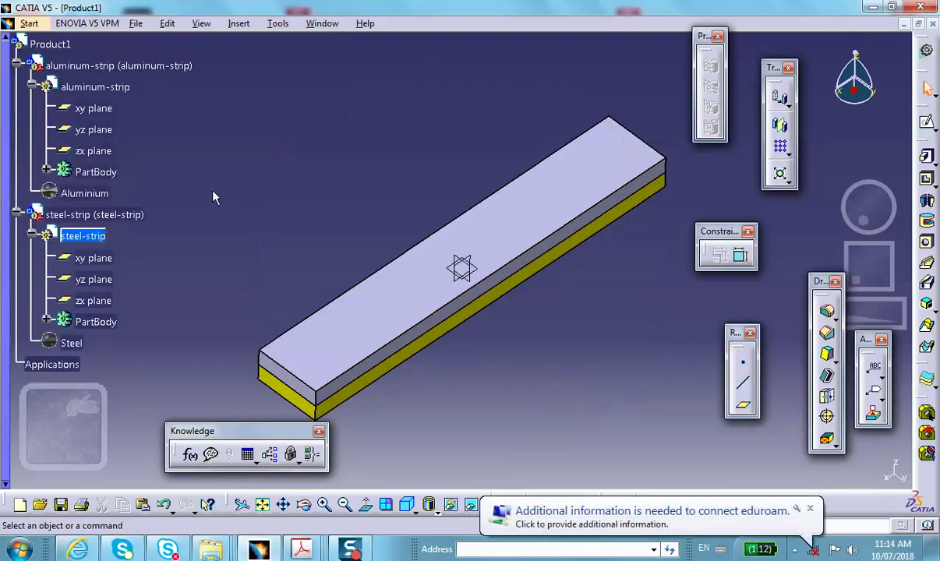
Start a structural analysis of the two-strip assembly with a new Static Analysis case.
left_click(33, 26)
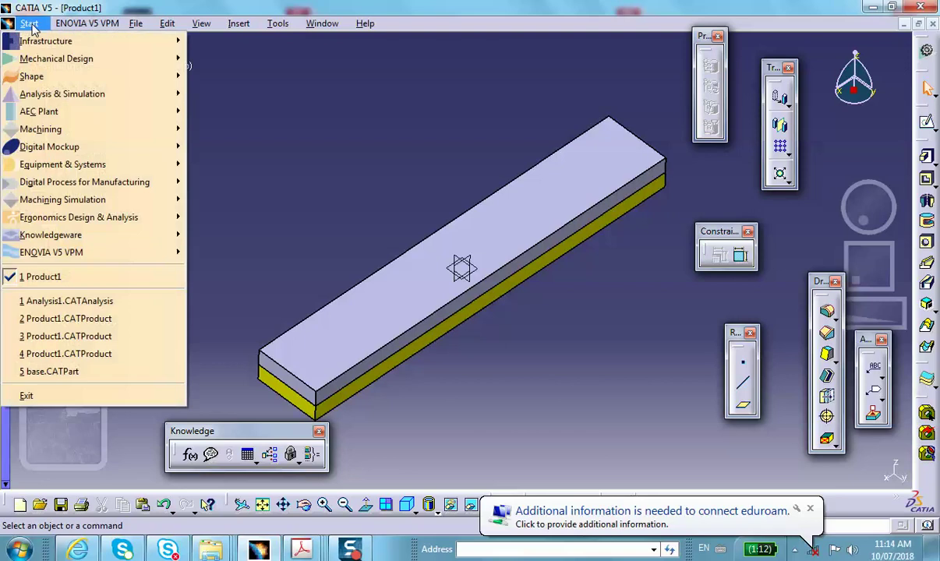
mouse_move(47, 78)
left_click(358, 128)
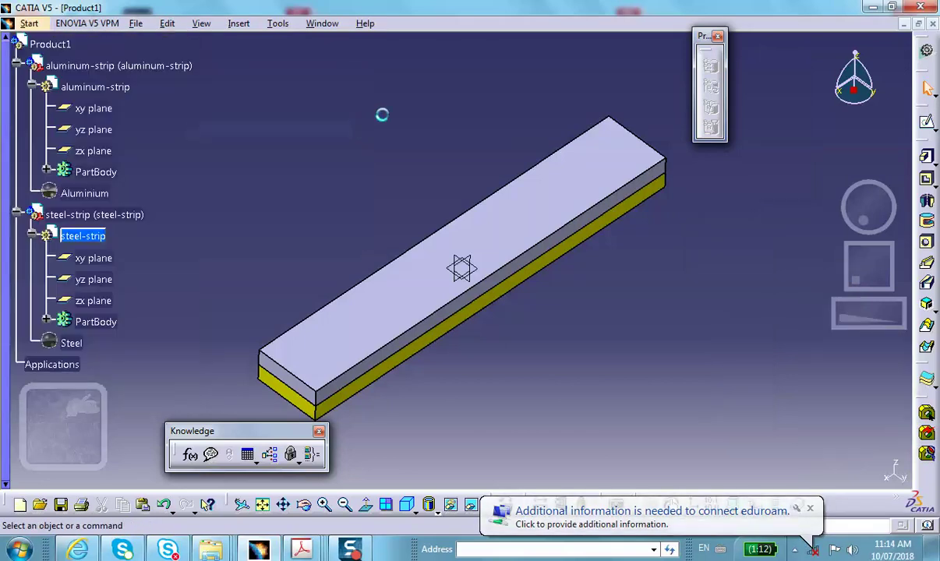
left_click(16, 23)
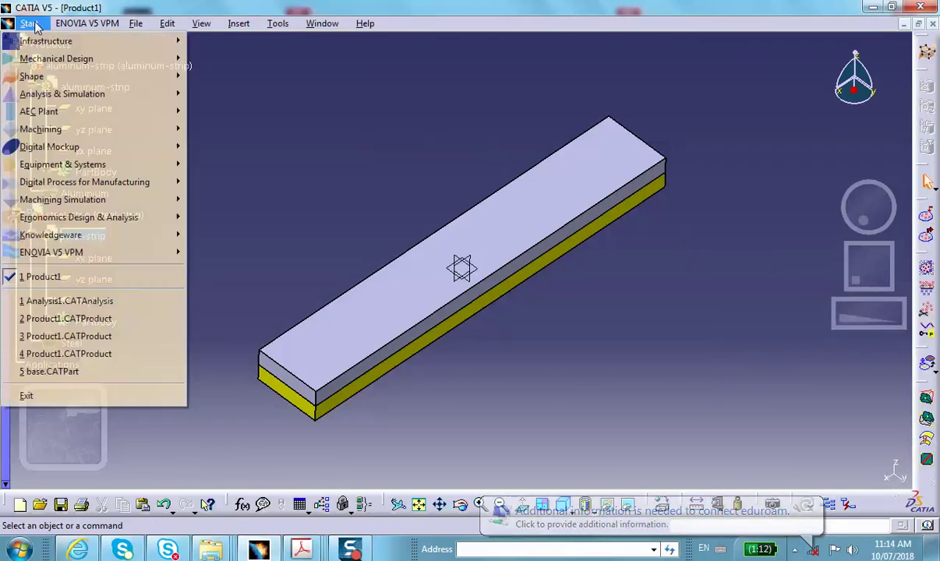
mouse_move(117, 93)
left_click(234, 113)
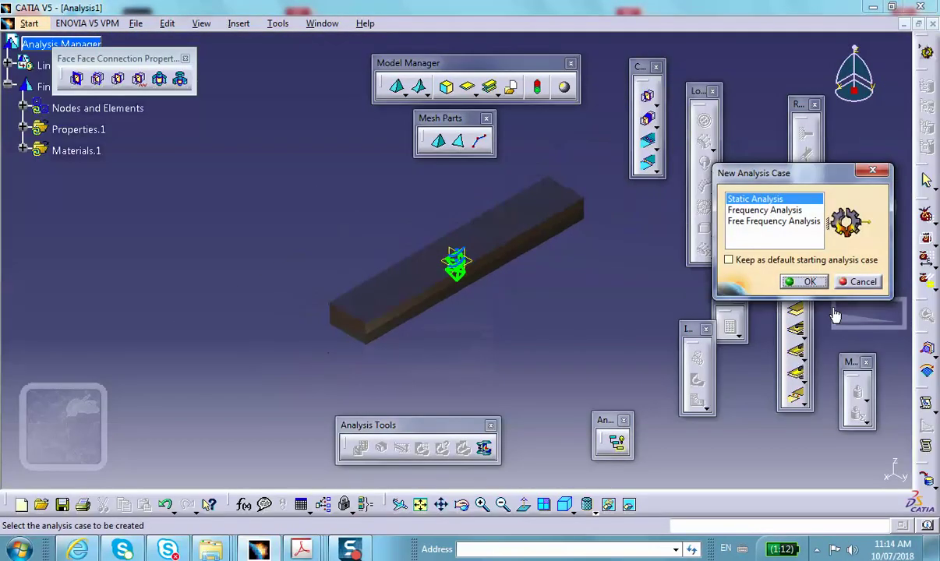
left_click(817, 282)
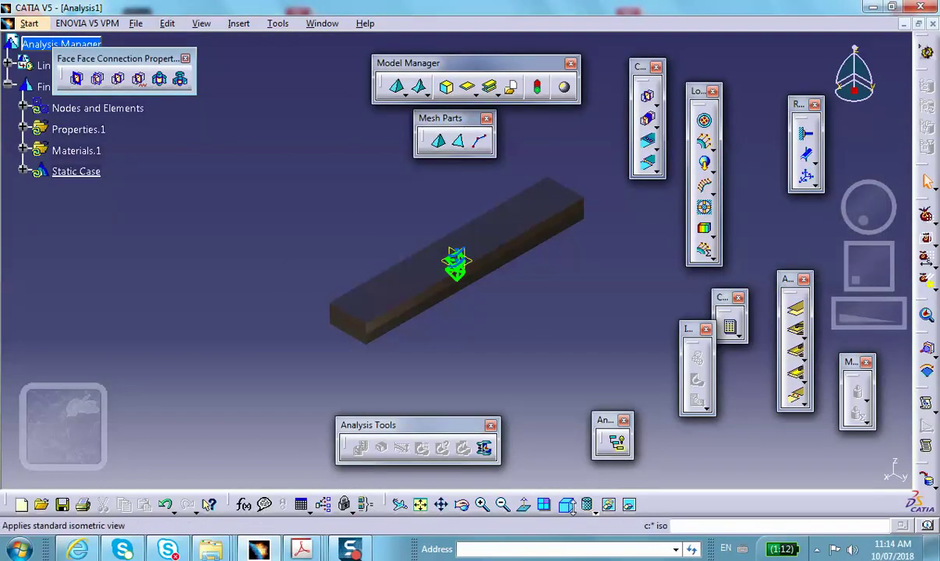
Change the analysis model's render style to shading with edges.
left_click(589, 509)
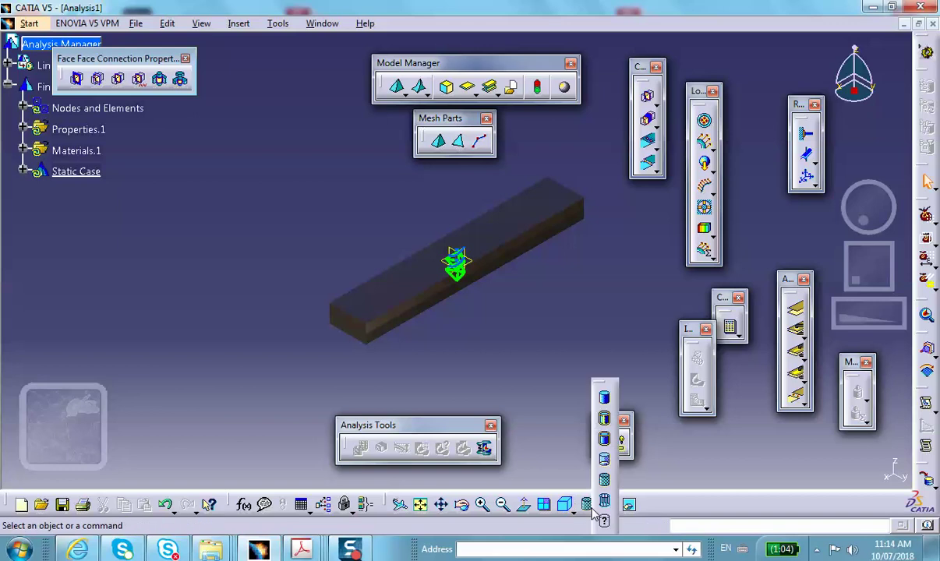
left_click(605, 439)
mouse_move(528, 330)
middle_mouse_down()
mouse_move(476, 350)
mouse_move(456, 259)
middle_mouse_up()
scroll(162, 226, "down", 2)
scroll(78, 218, "up", 5)
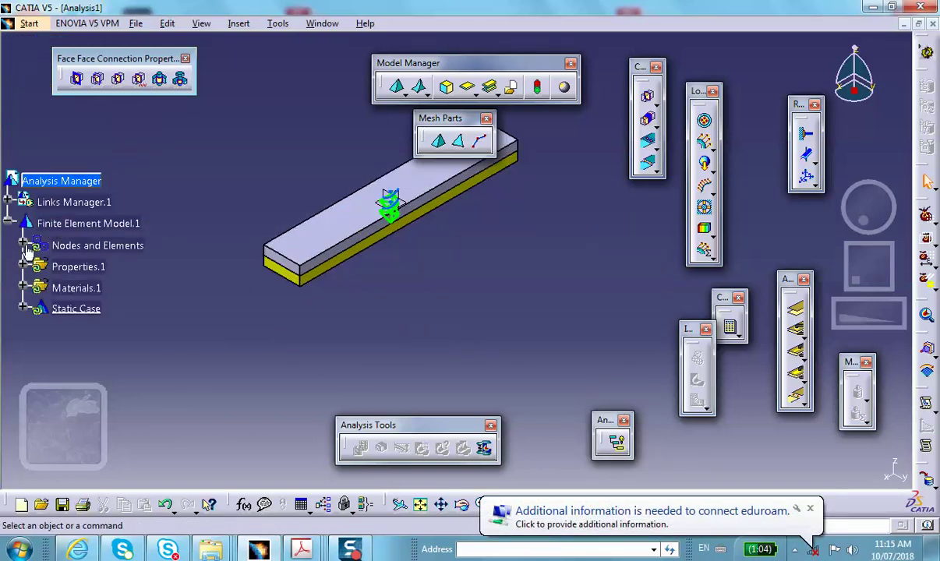
Set the global element size of the aluminum-strip tetrahedron mesh to 0.1 in.
left_click(24, 246)
double_click(120, 267)
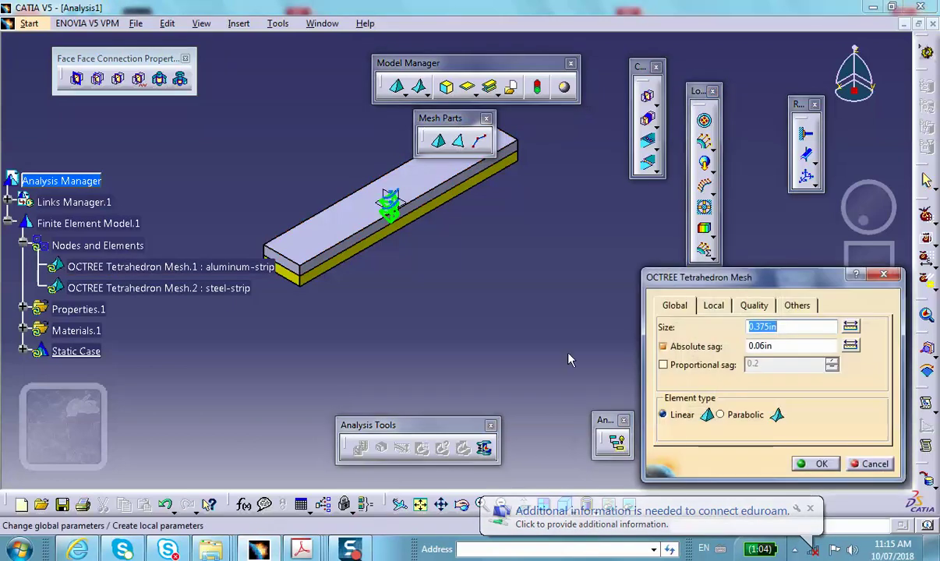
type(".1")
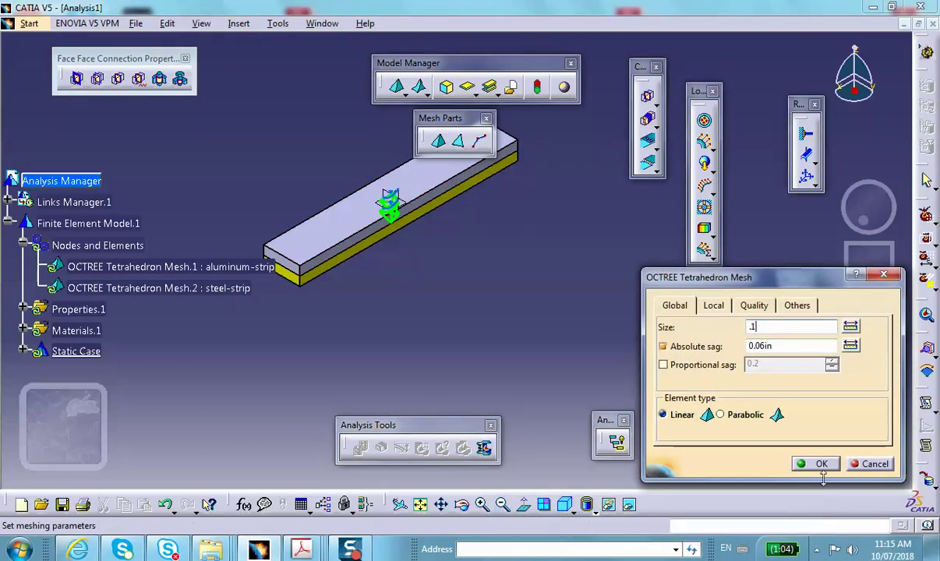
left_click(820, 465)
Set both the absolute sag and the global element size of the steel-strip tetrahedron mesh to 0.1 in.
left_click(85, 287)
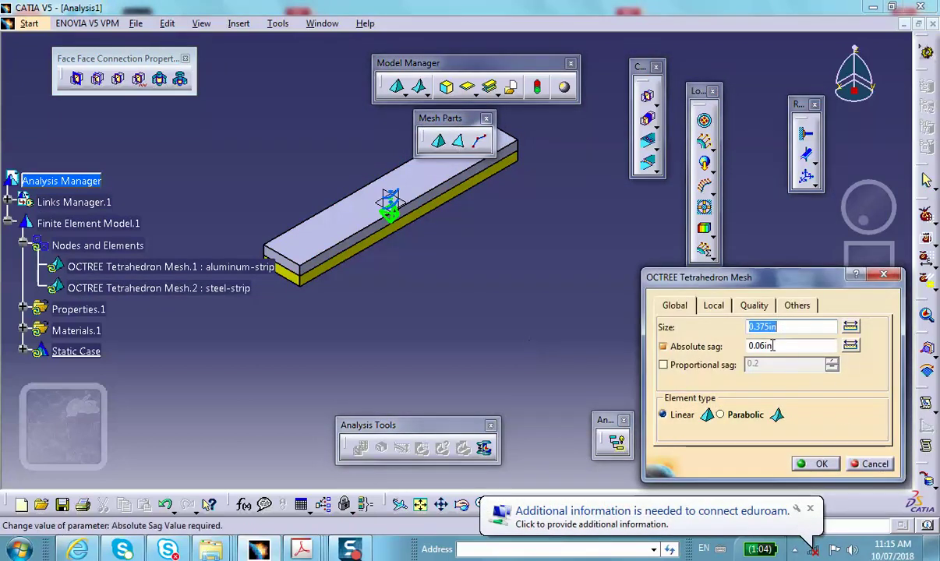
left_click(772, 346)
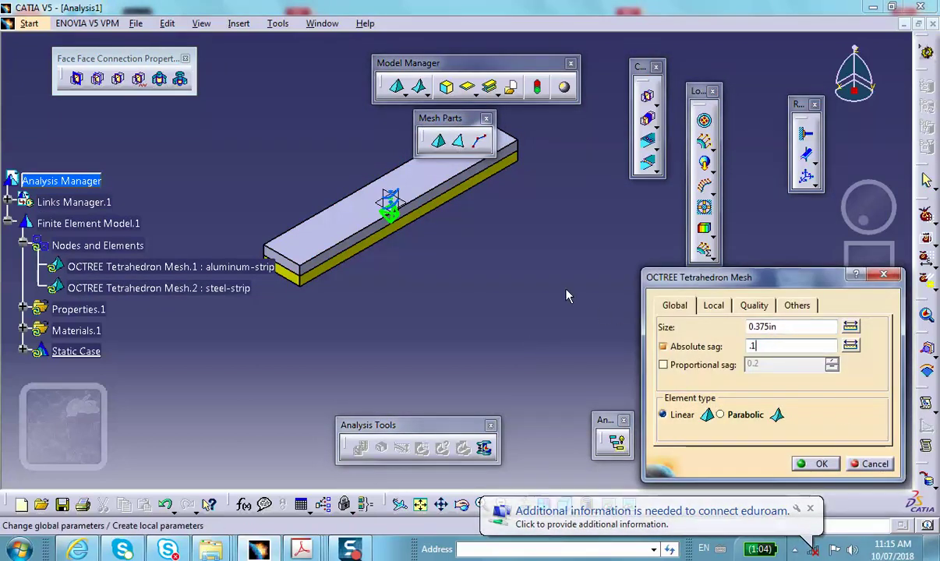
type(".1")
left_click(816, 463)
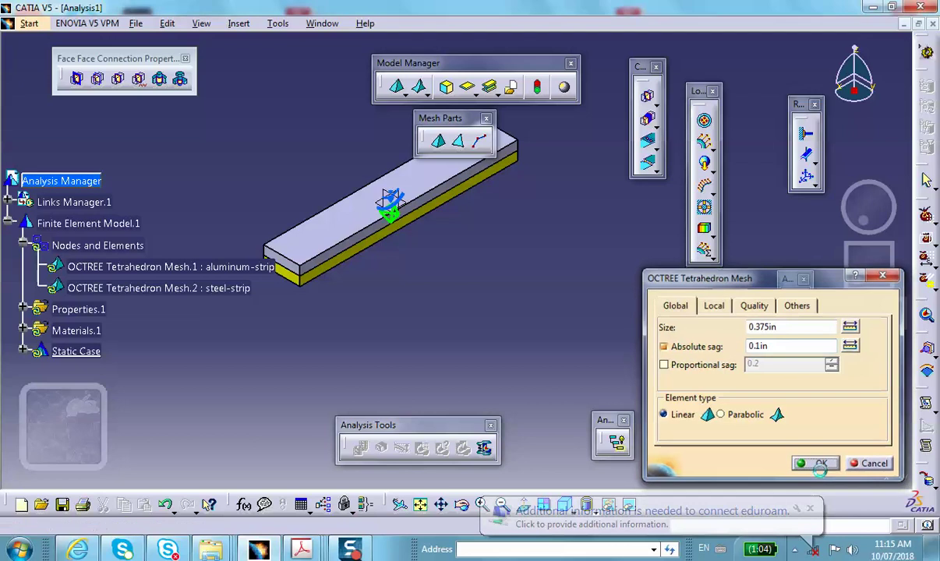
double_click(169, 286)
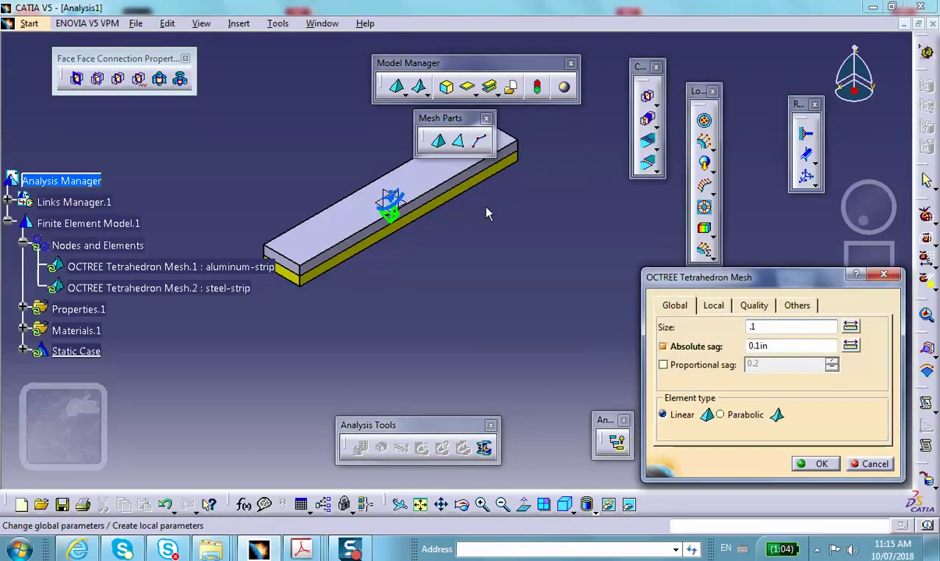
left_click(817, 463)
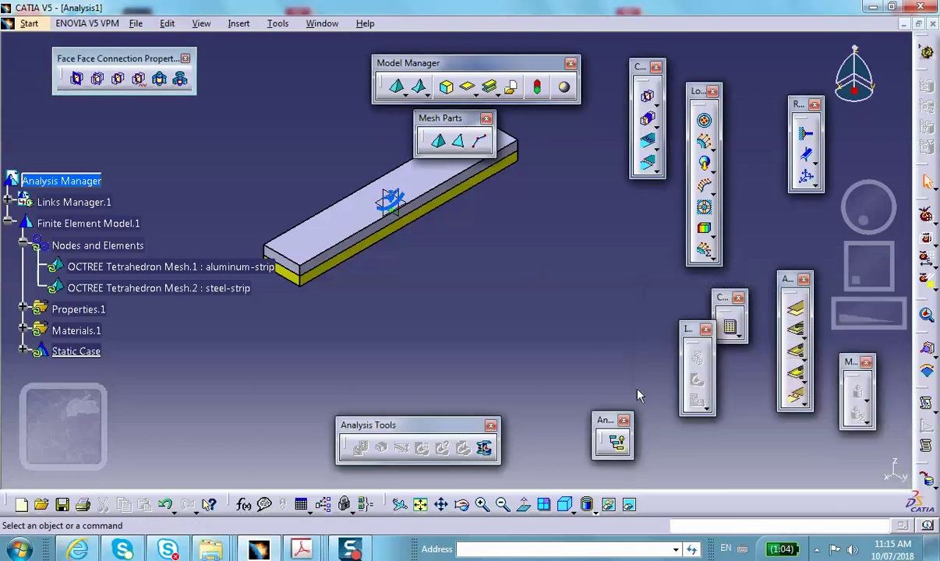
Generate a mesh visualization for the finite element model's nodes and elements.
right_click(85, 246)
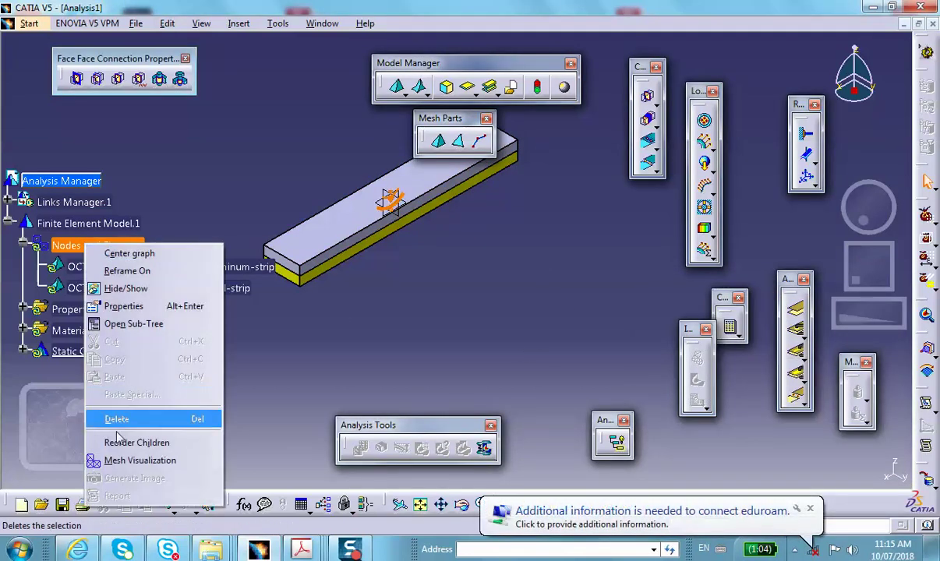
left_click(127, 461)
left_click(467, 311)
middle_click_drag(465, 308, 604, 460)
Set the fill color of the aluminum-strip tetrahedron mesh to yellow.
right_click(78, 267)
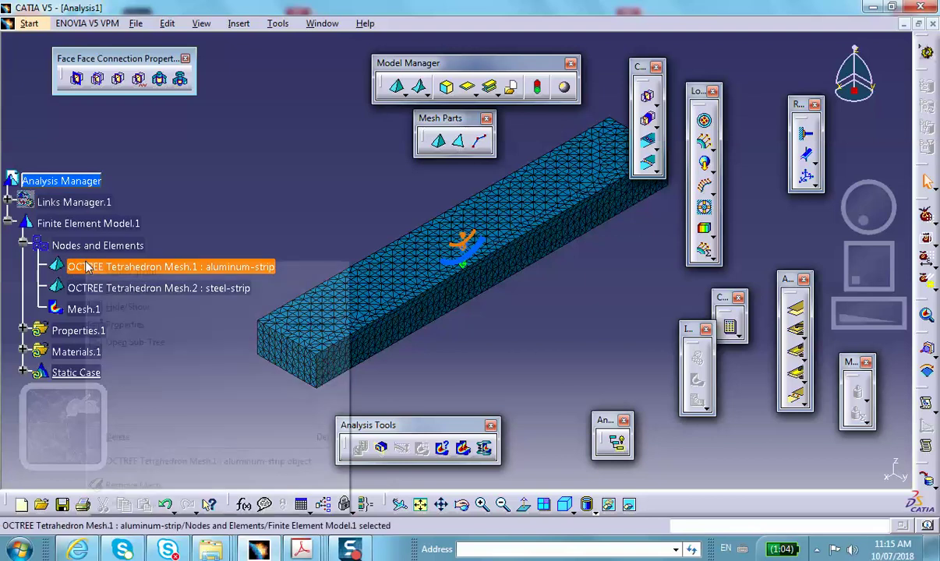
left_click(132, 324)
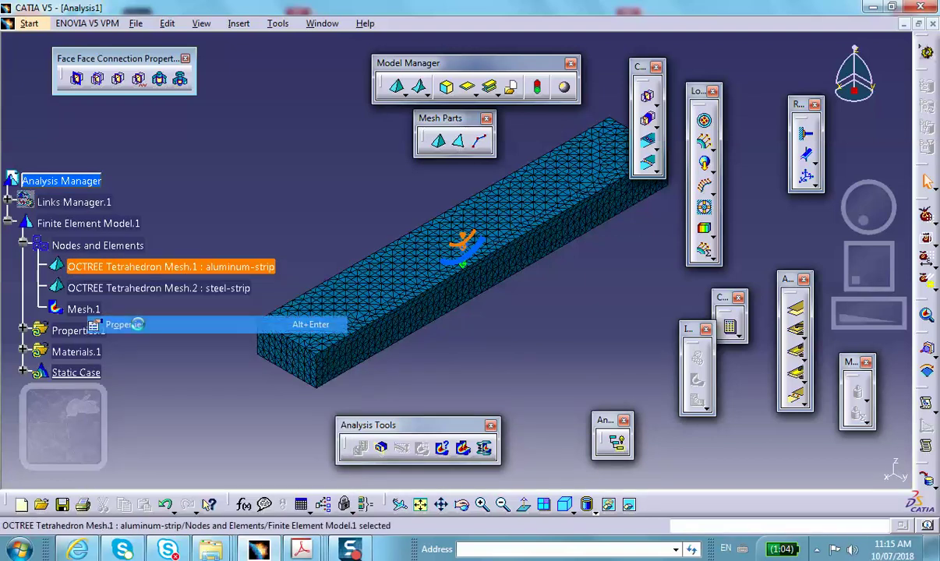
left_click(312, 151)
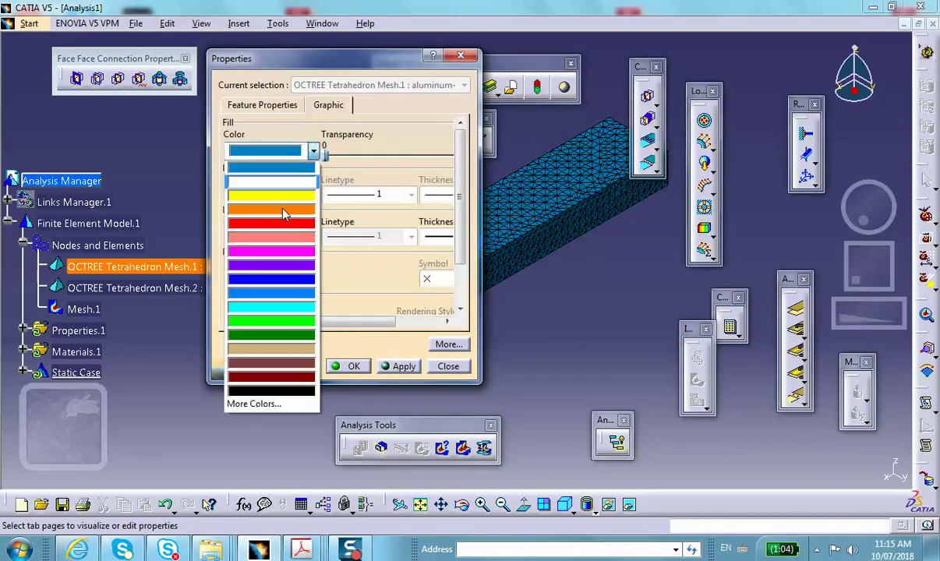
left_click(265, 195)
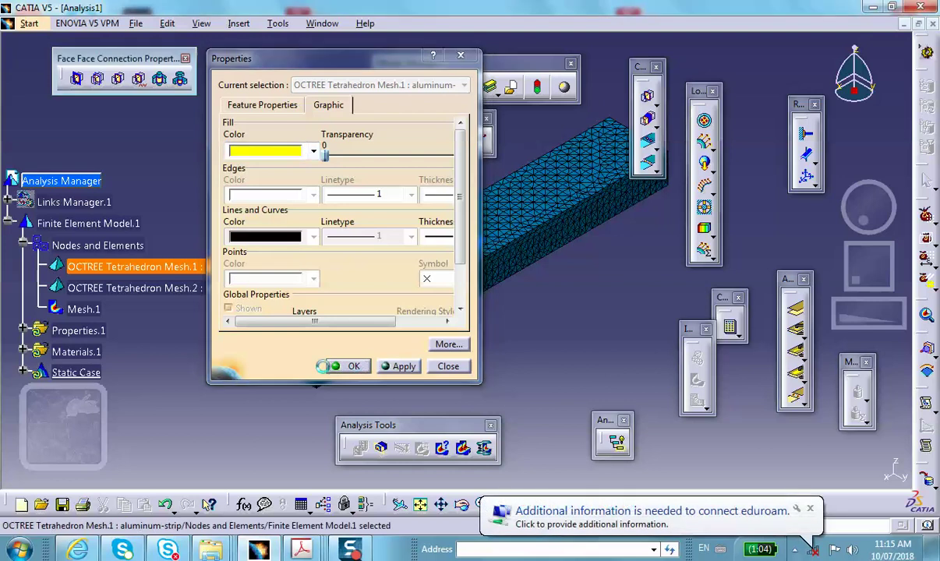
Apply the yellow fill to the aluminum-strip mesh and set the steel-strip tetrahedron mesh's fill color to green.
left_click(352, 366)
left_click(177, 399)
right_click(149, 287)
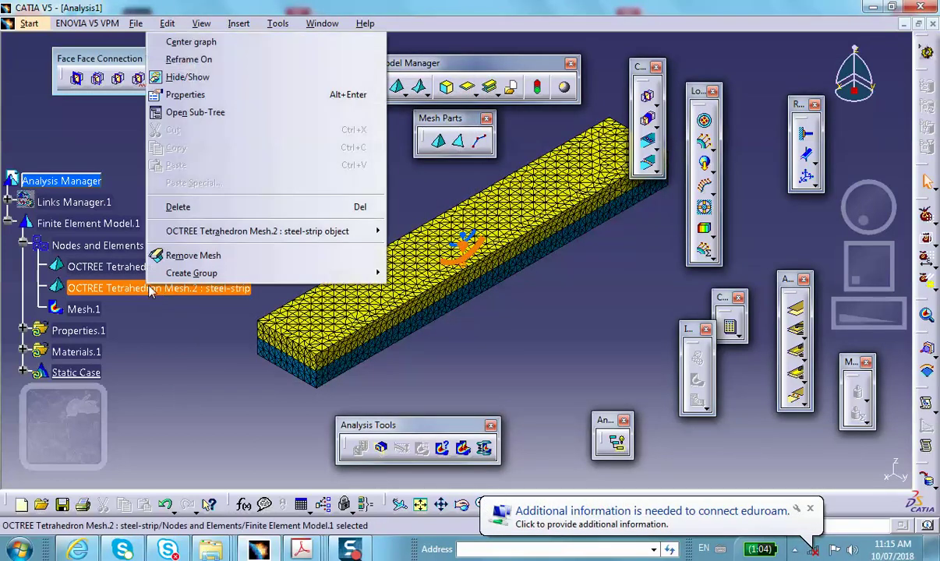
left_click(184, 95)
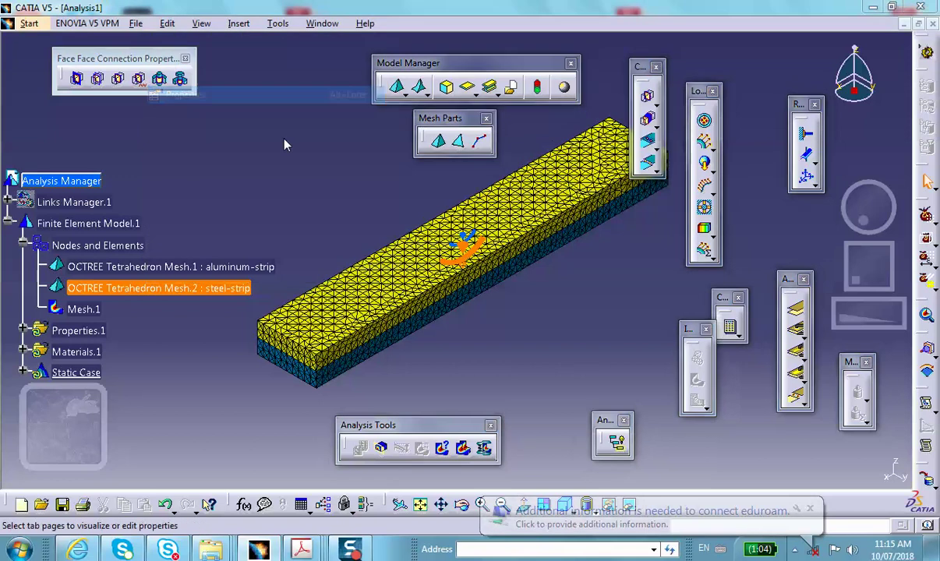
left_click(313, 152)
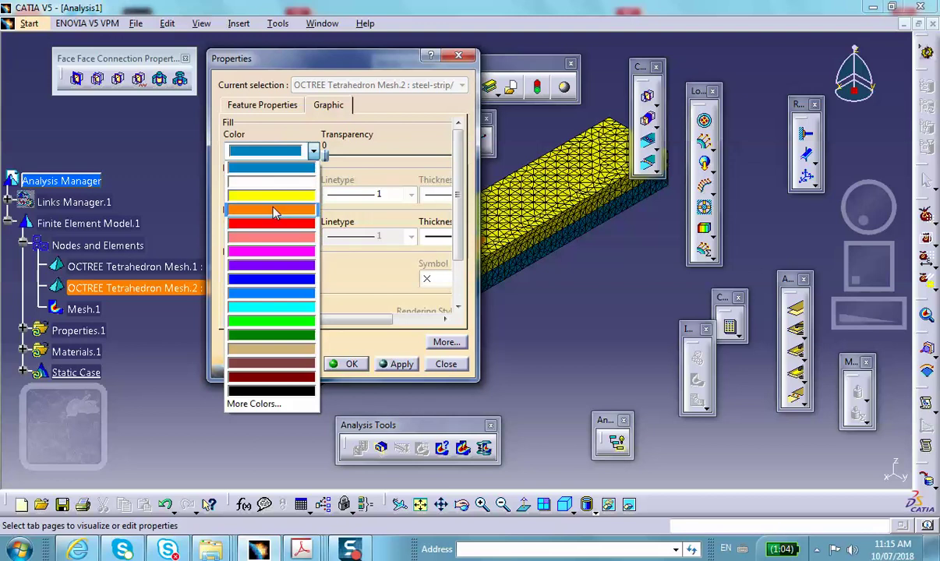
left_click(271, 321)
left_click(349, 364)
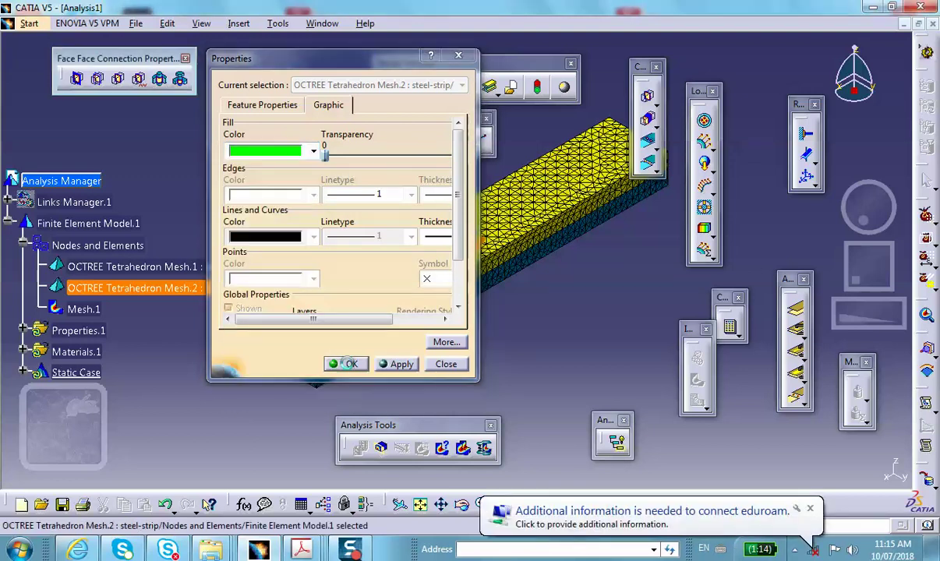
Deactivate the mesh image of the finite element model.
middle_click_drag(371, 349, 376, 296)
middle_click_drag(374, 290, 216, 333)
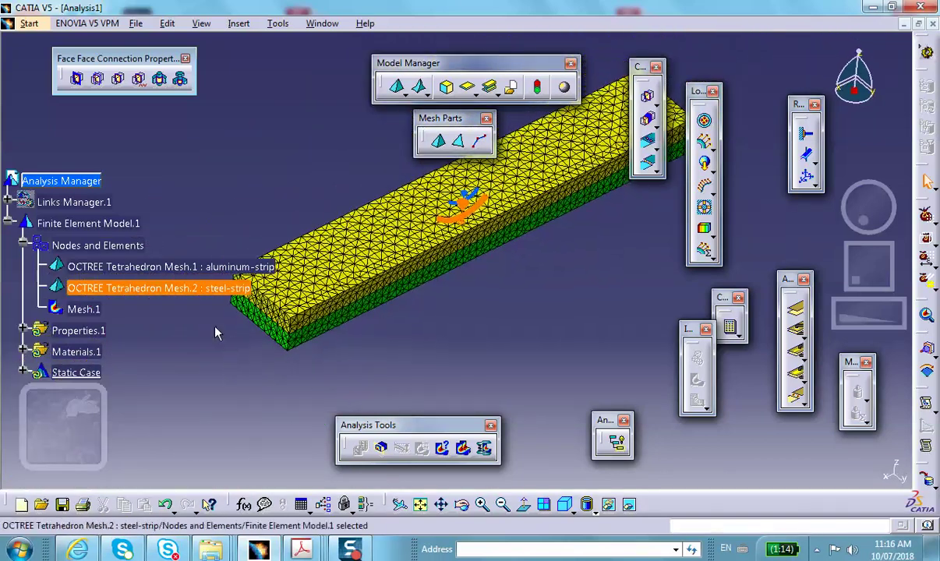
right_click(82, 310)
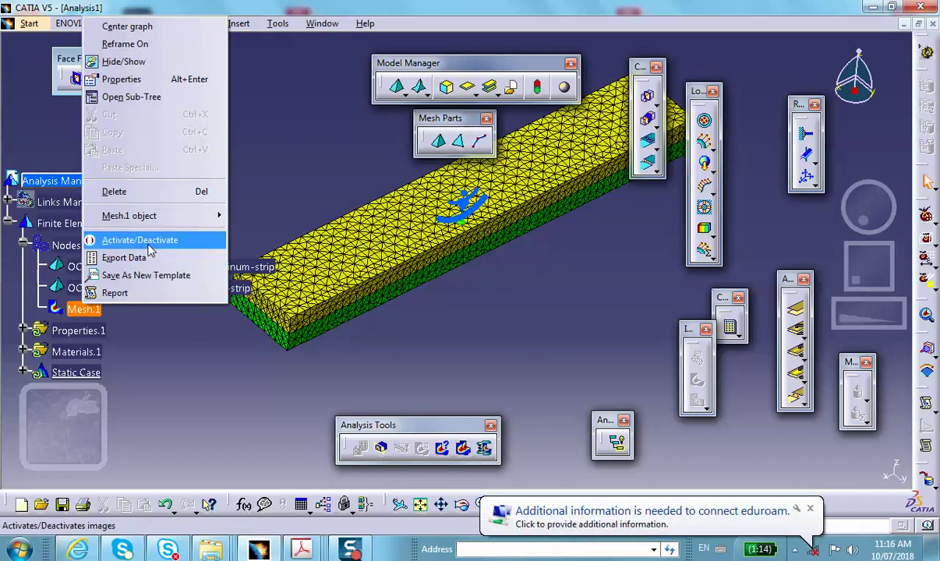
left_click(133, 240)
Clamp the near end faces of both the aluminum and the steel strip.
middle_click_drag(346, 392, 615, 277)
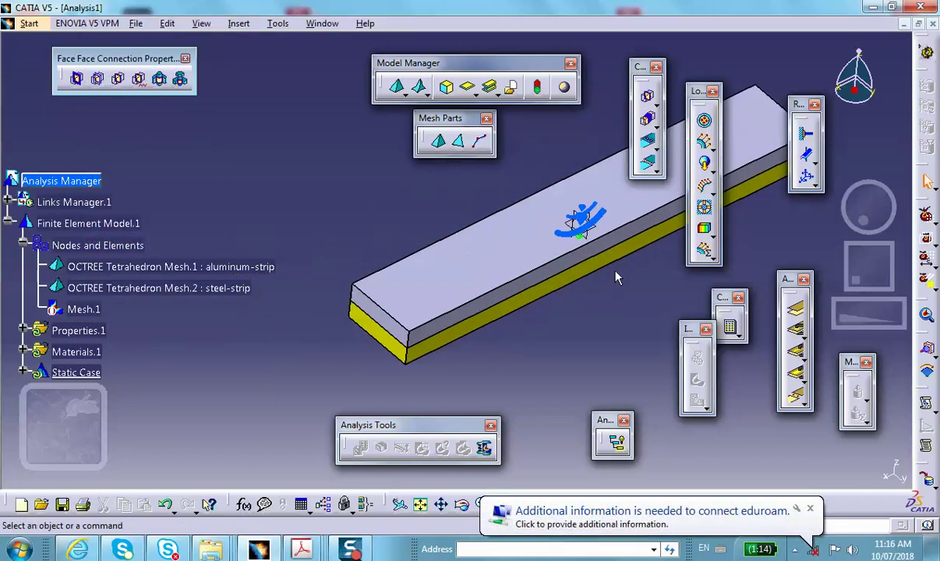
left_click(811, 132)
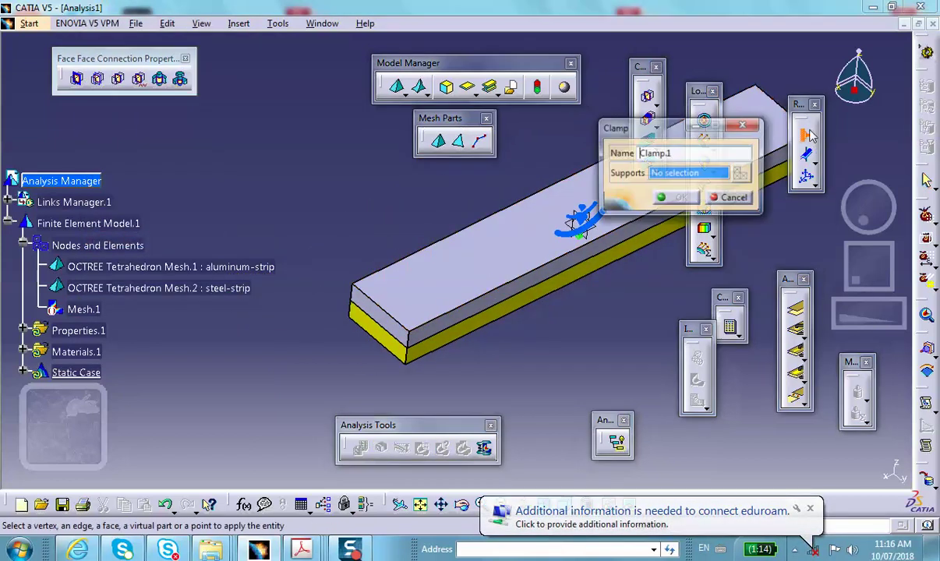
left_click(382, 312)
left_click(380, 333)
left_click(675, 197)
Create a general analysis connection between the steel strip's upper face and the hidden aluminum strip's mating underside.
middle_click_drag(462, 213, 460, 295)
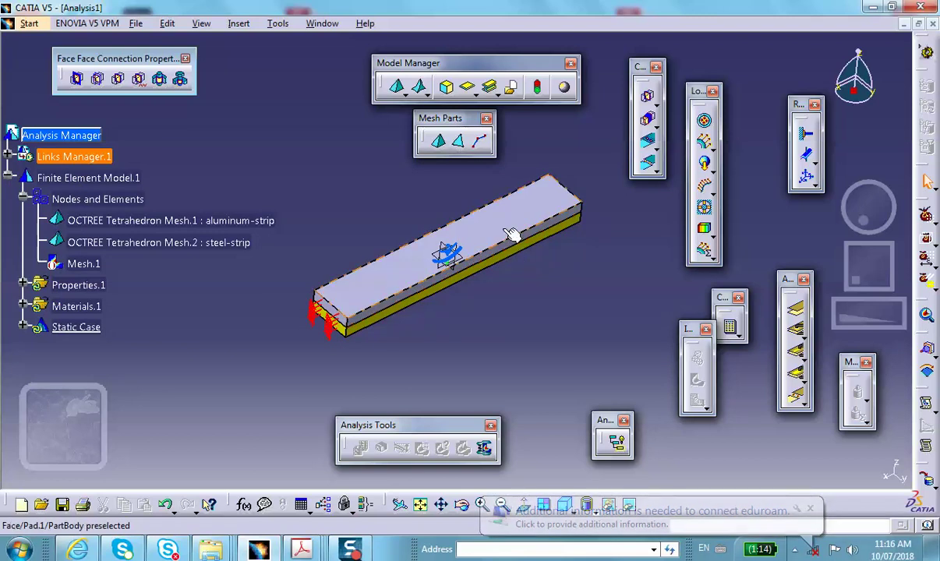
middle_click_drag(499, 265, 479, 232)
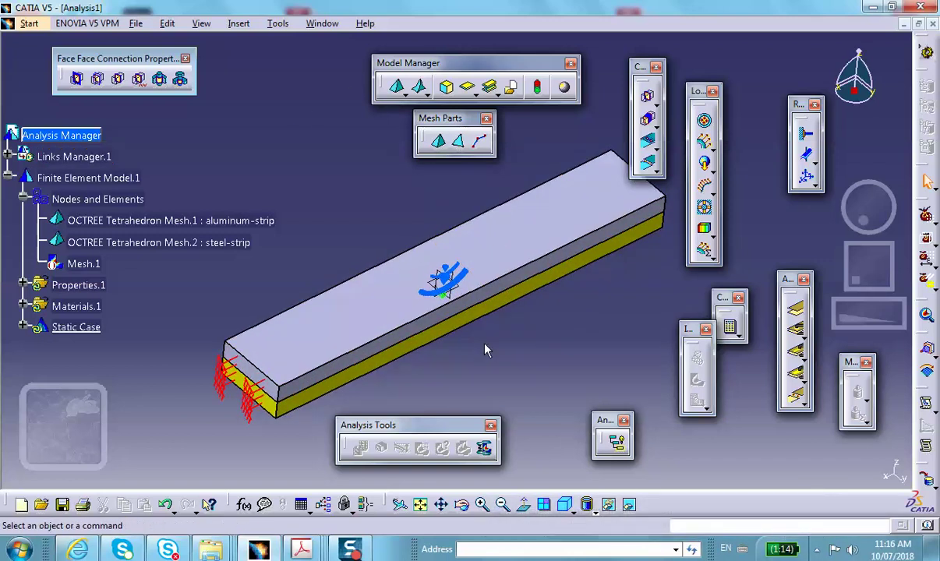
left_click(796, 309)
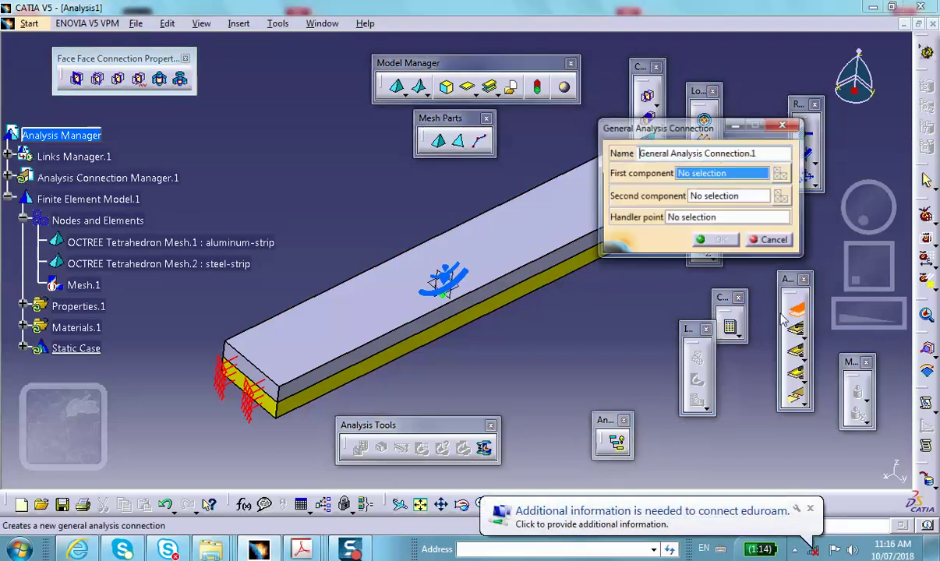
right_click(475, 237)
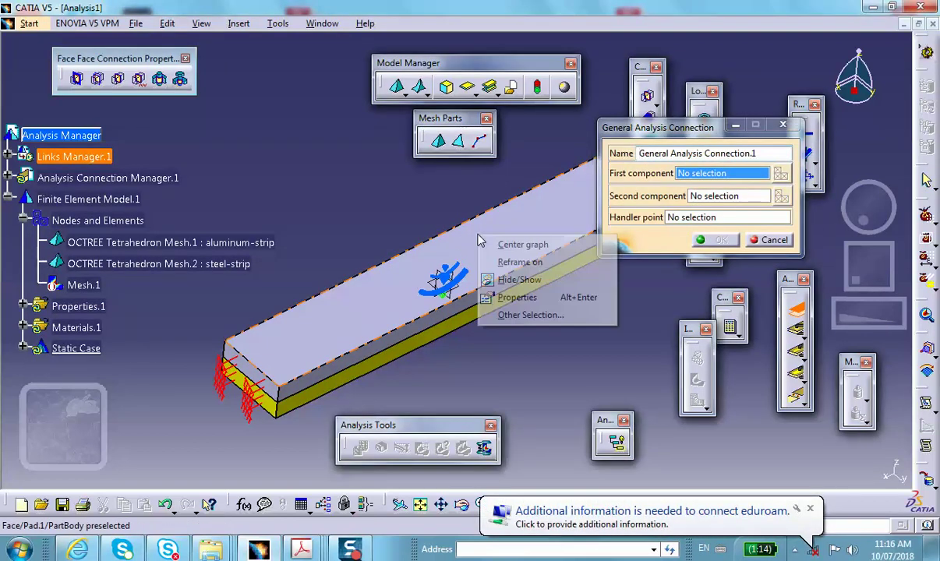
left_click(518, 280)
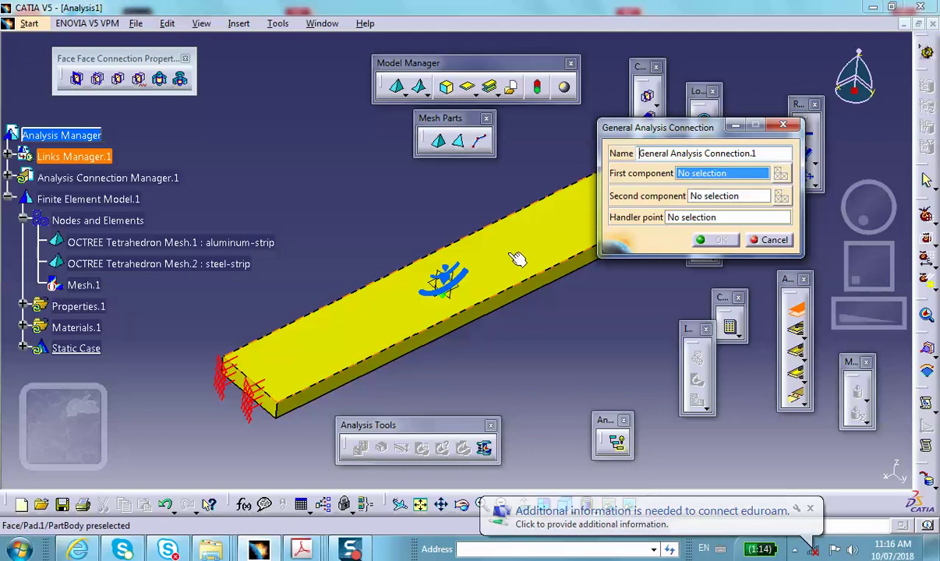
left_click(489, 243)
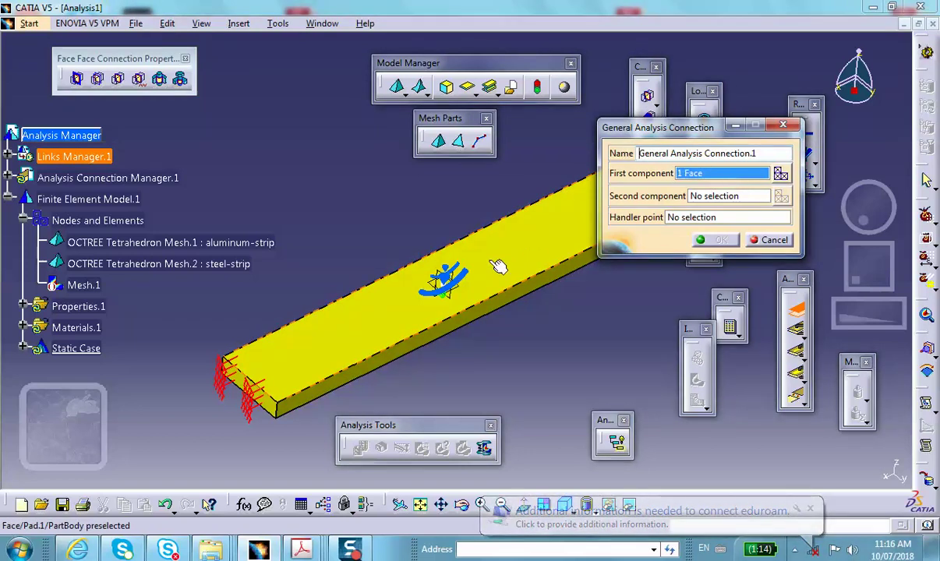
left_click(710, 197)
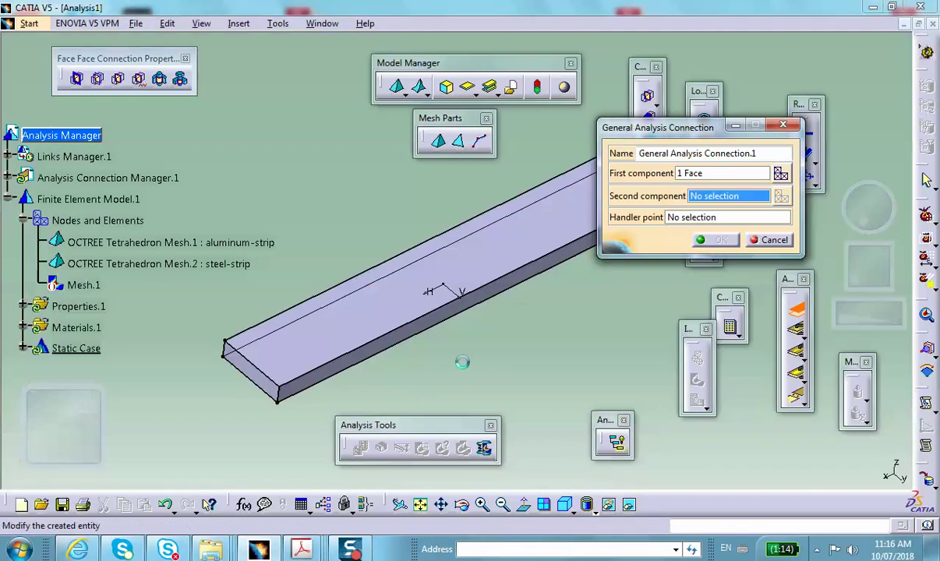
middle_click_drag(436, 343, 407, 272)
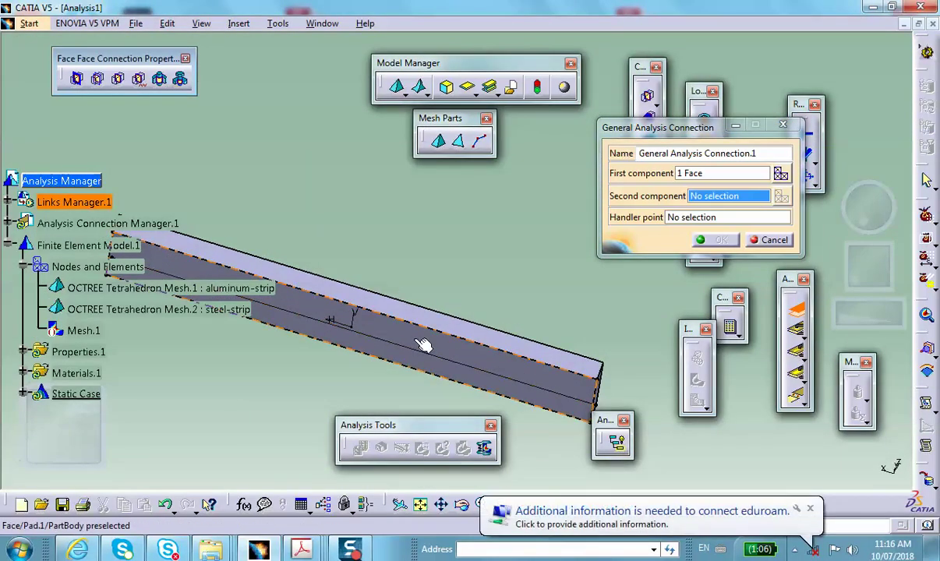
left_click(423, 345)
left_click(729, 246)
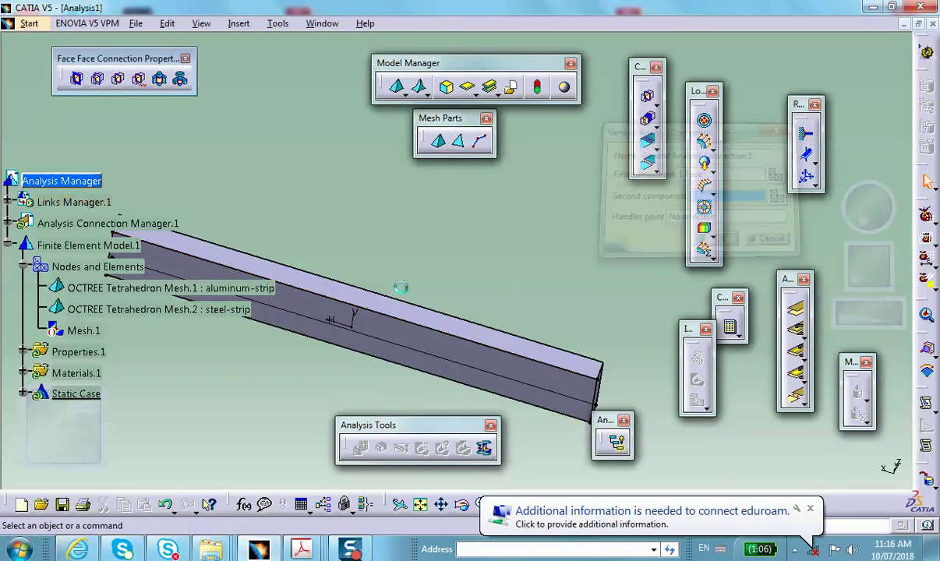
Unhide the aluminum strip and return to the visible space.
right_click(371, 305)
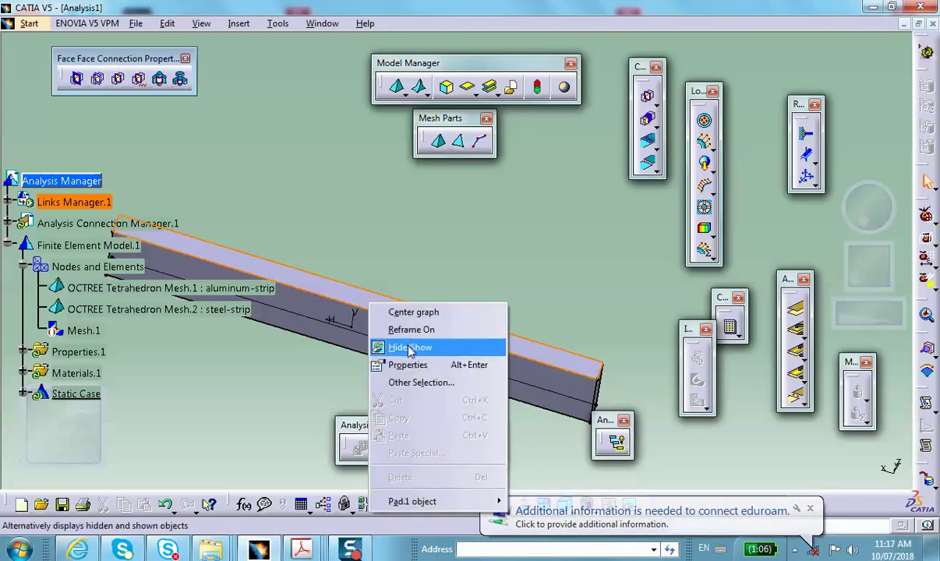
left_click(401, 347)
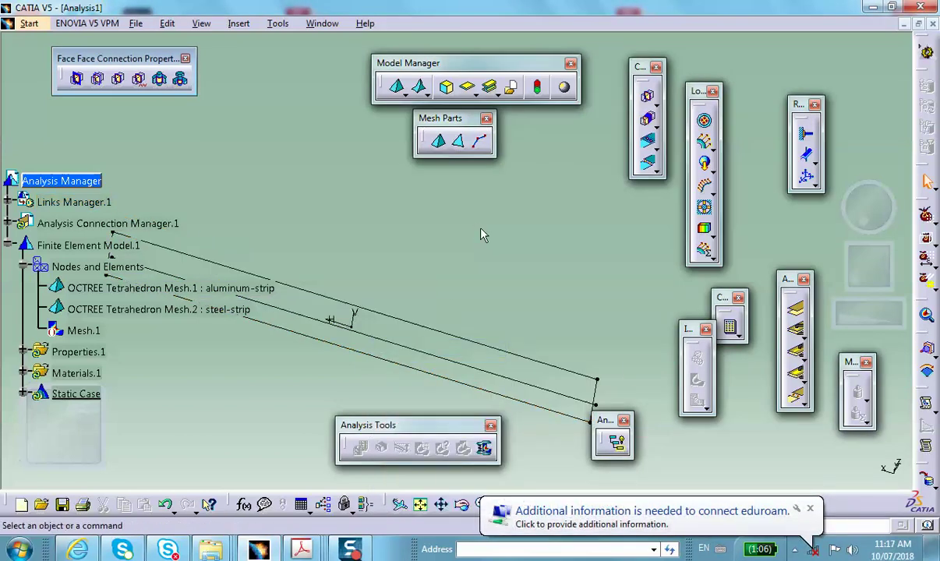
left_click(810, 510)
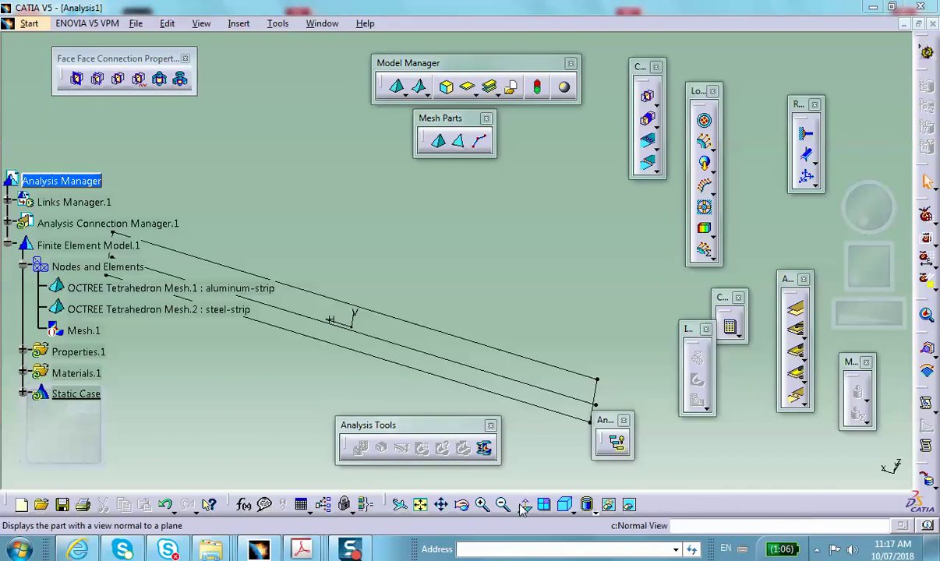
left_click(606, 504)
middle_click_drag(430, 267, 437, 234)
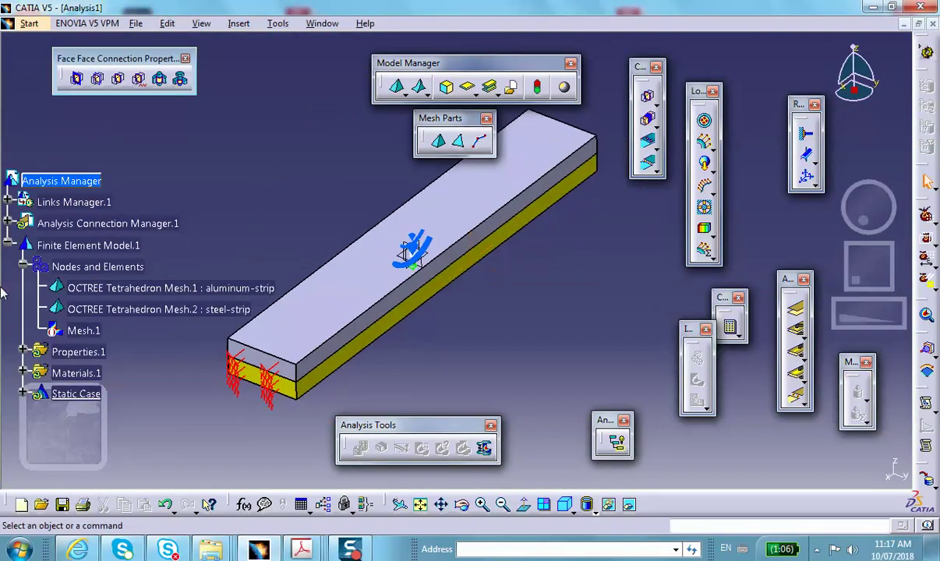
Expand the analysis connection manager to its general analysis connection and place the connection property toolbars together, clear of the model.
left_click(7, 223)
left_click(22, 245)
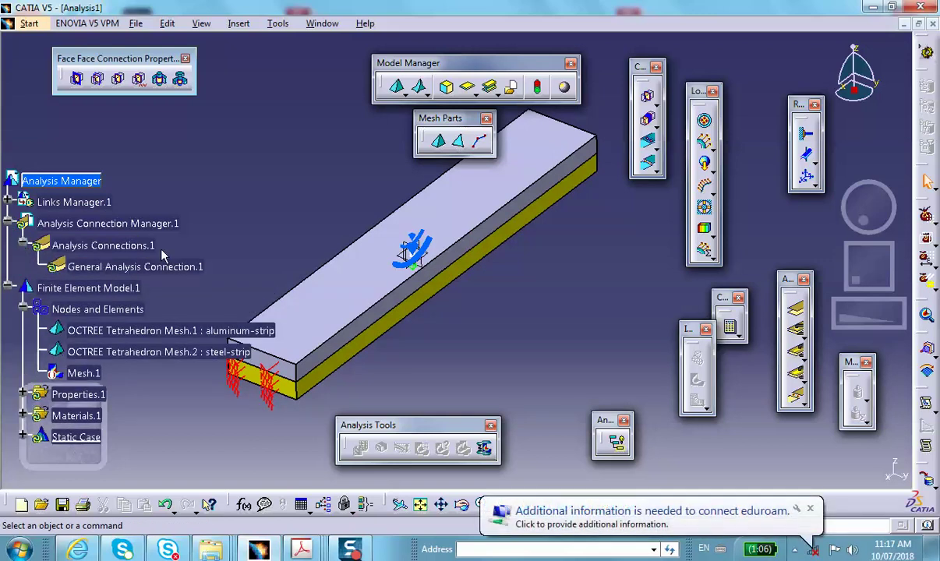
middle_click_drag(431, 253, 505, 272)
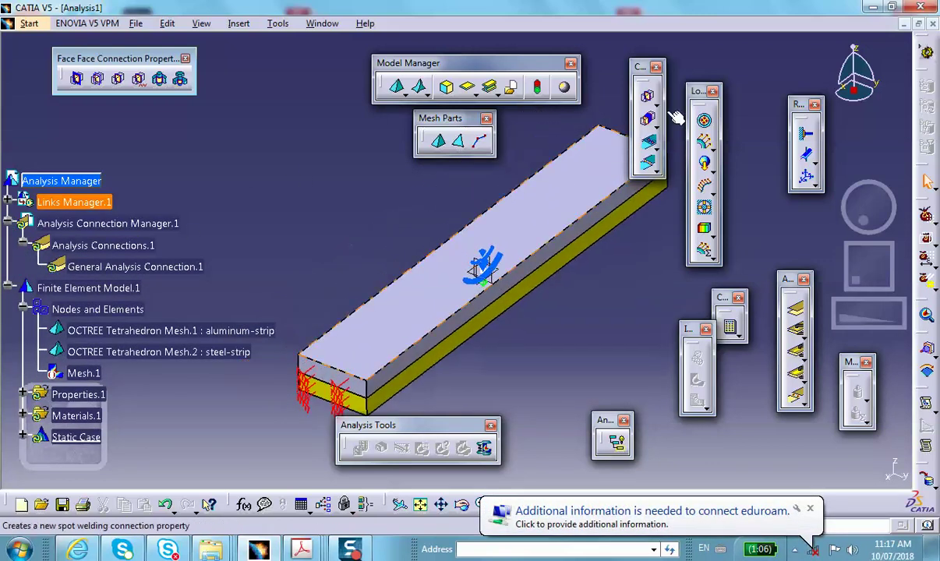
left_click_drag(643, 66, 771, 97)
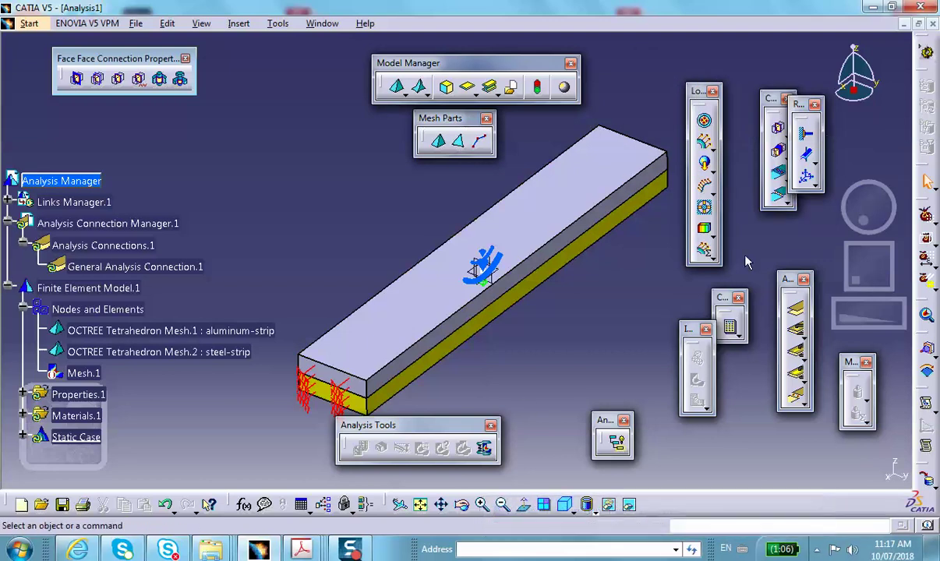
left_click_drag(769, 103, 195, 160)
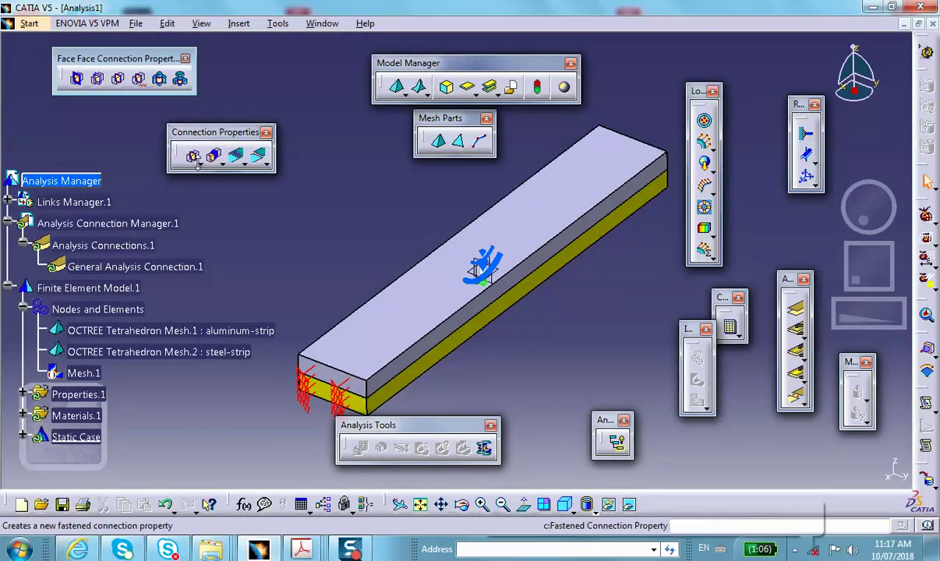
left_click(198, 163)
left_click_drag(208, 173, 217, 72)
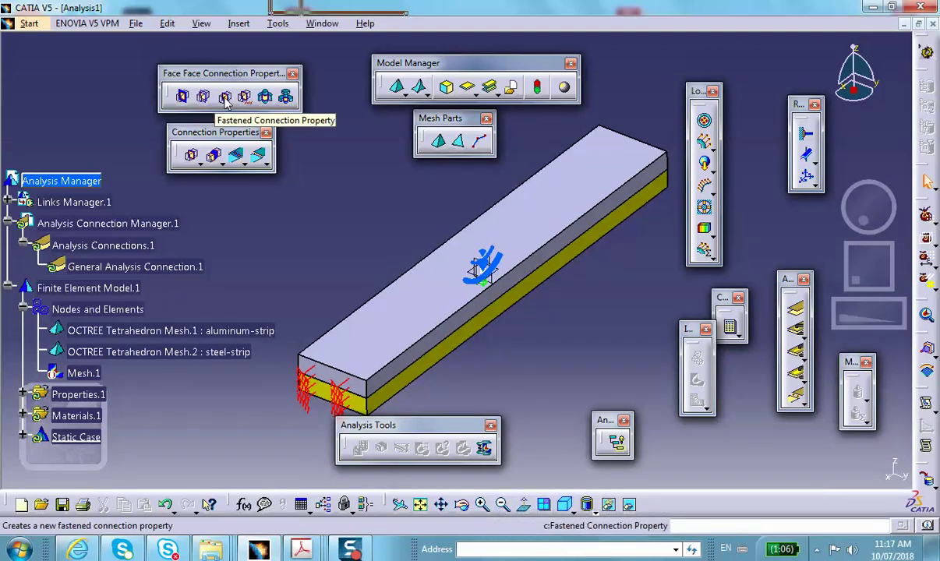
Assign a fastened connection property to the general analysis connection between the two strips.
left_click(224, 96)
left_click(156, 267)
left_click(659, 195)
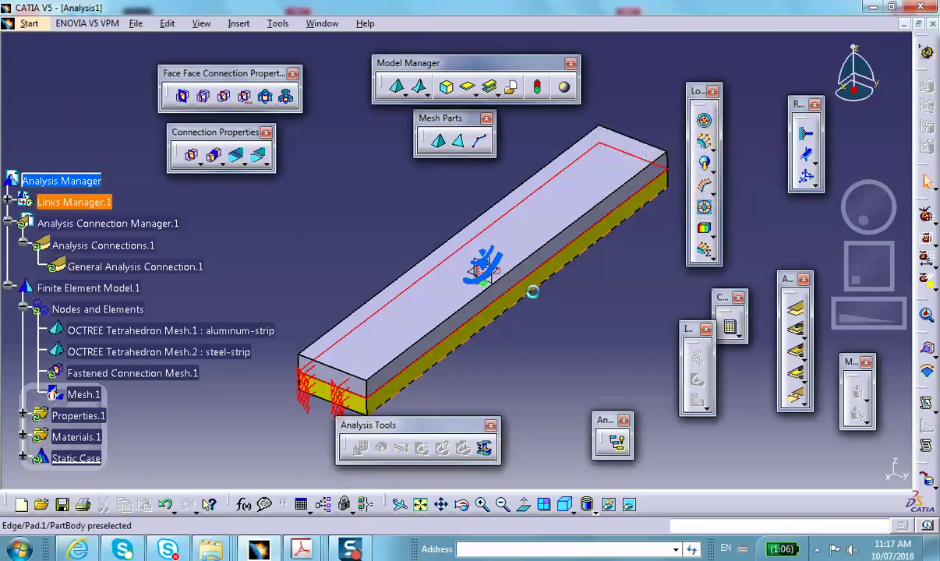
middle_click_drag(533, 292, 530, 262, "ctrl")
scroll(101, 178, "down", 2)
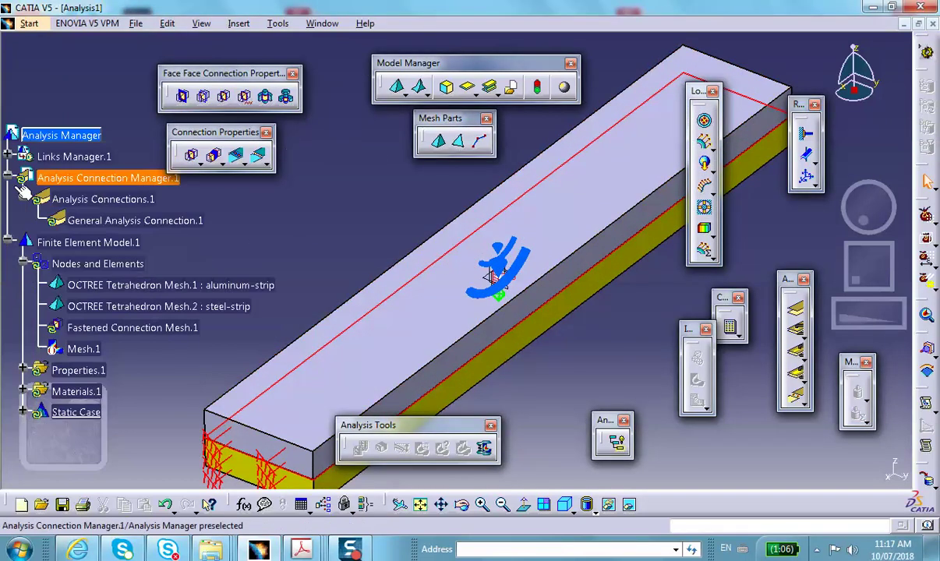
Hide the tetrahedron mesh symbols of both the aluminum strip and the steel strip.
right_click(121, 287)
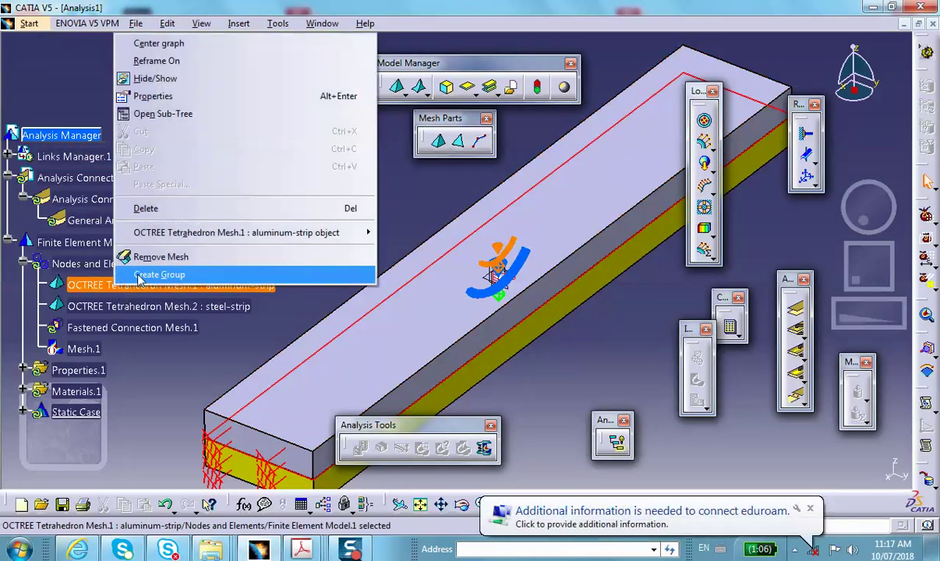
left_click(161, 80)
right_click(115, 306)
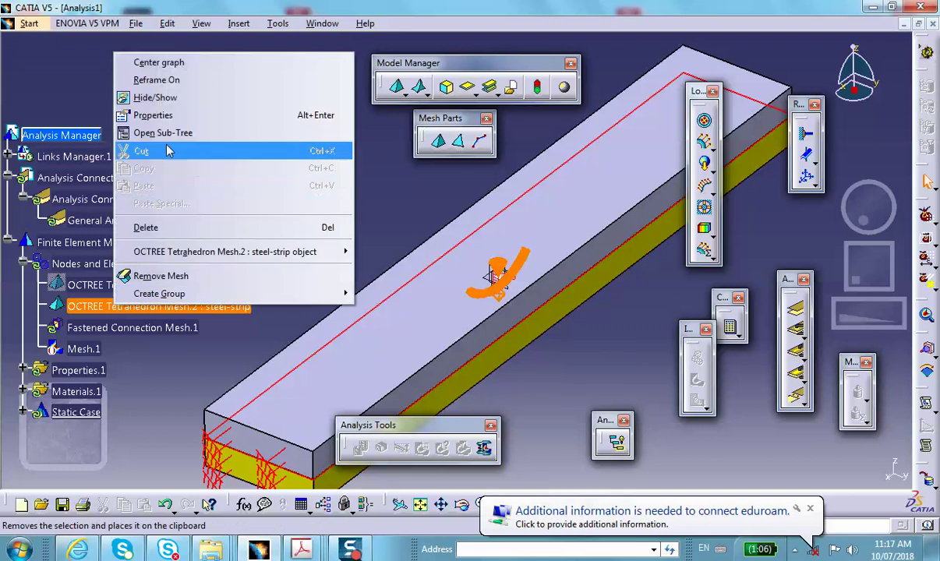
left_click(179, 100)
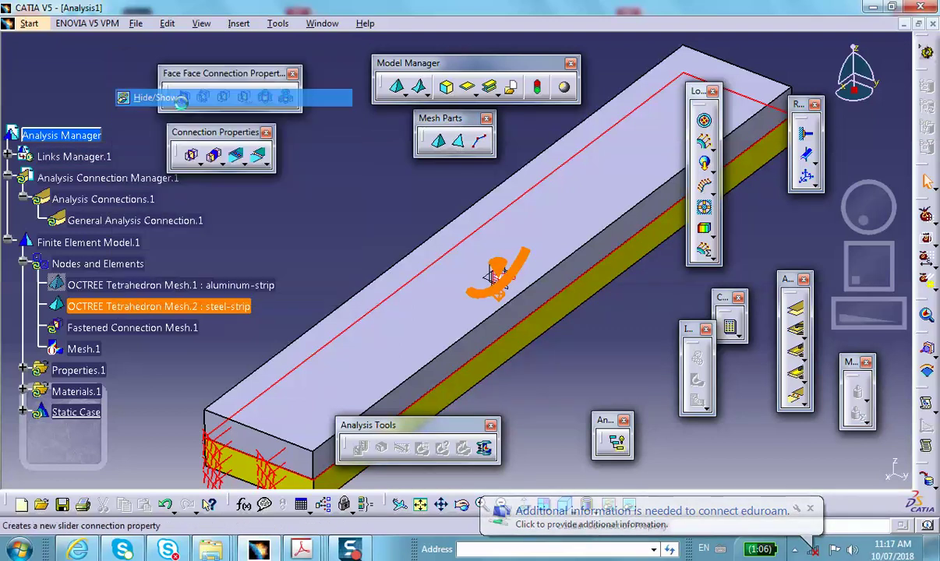
middle_click_drag(462, 367, 436, 340)
middle_click_drag(328, 307, 343, 323)
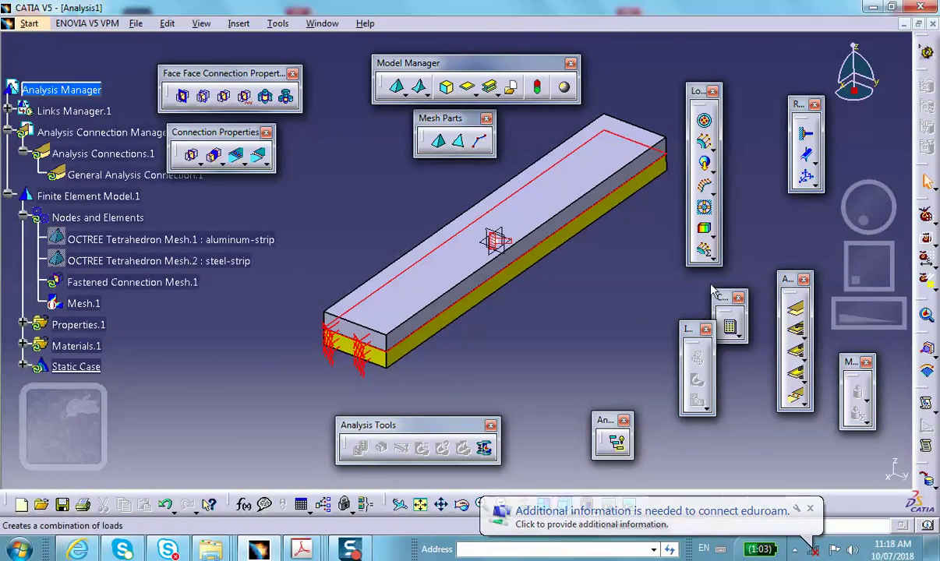
Create a temperature field load on both the aluminum strip and the steel strip.
left_click(706, 231)
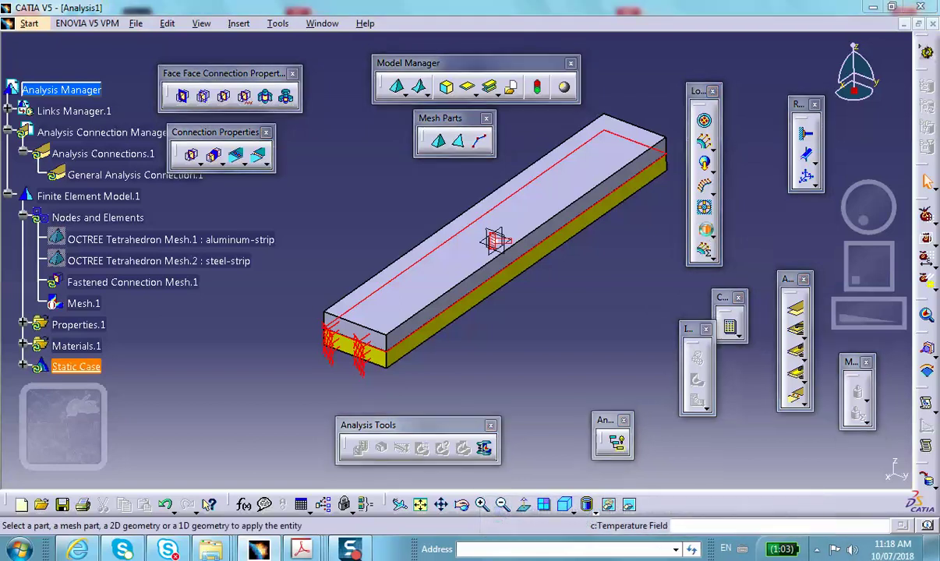
left_click(526, 209)
left_click(552, 246)
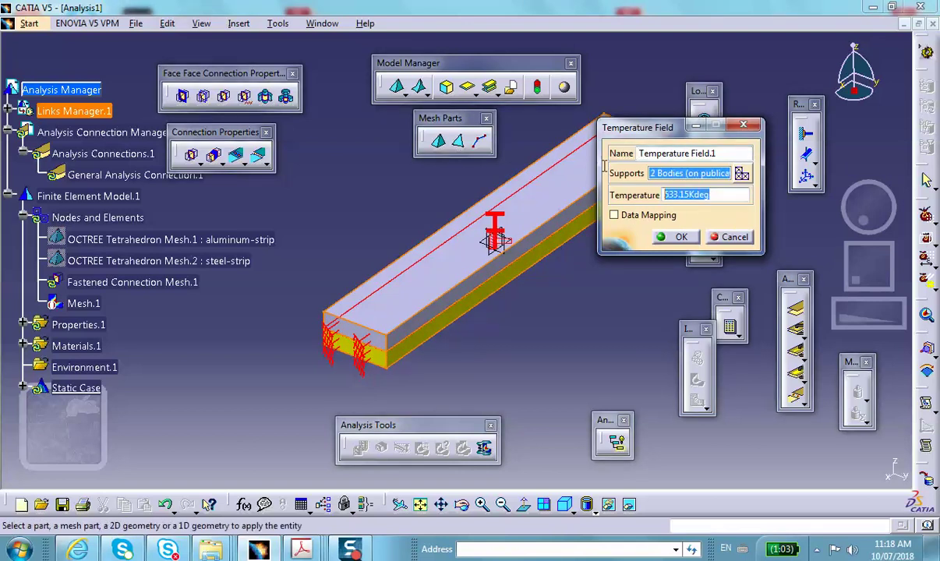
Set the temperature field's temperature to 50 Fdeg and accept the load.
left_click(667, 195)
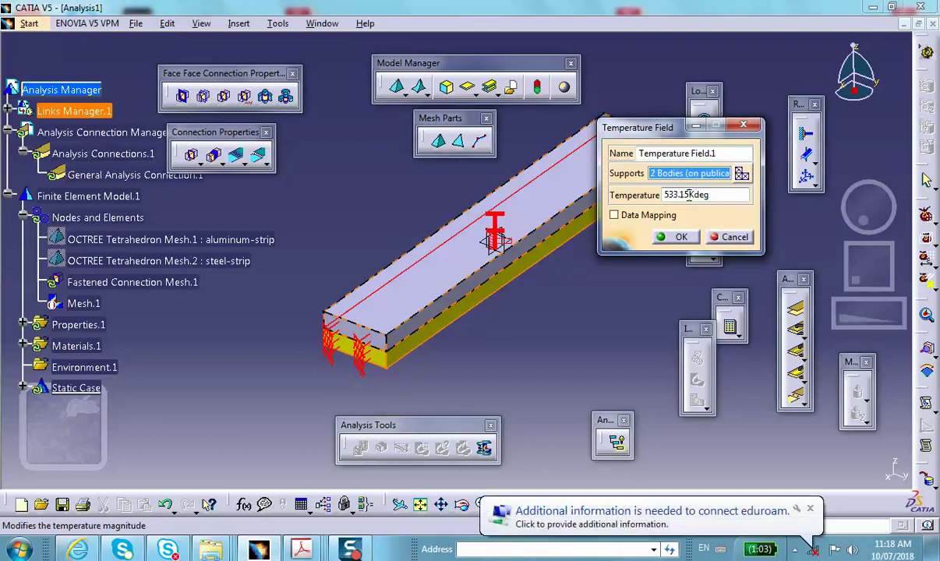
key("BackSpace")
key("BackSpace")
key("BackSpace")
key("BackSpace")
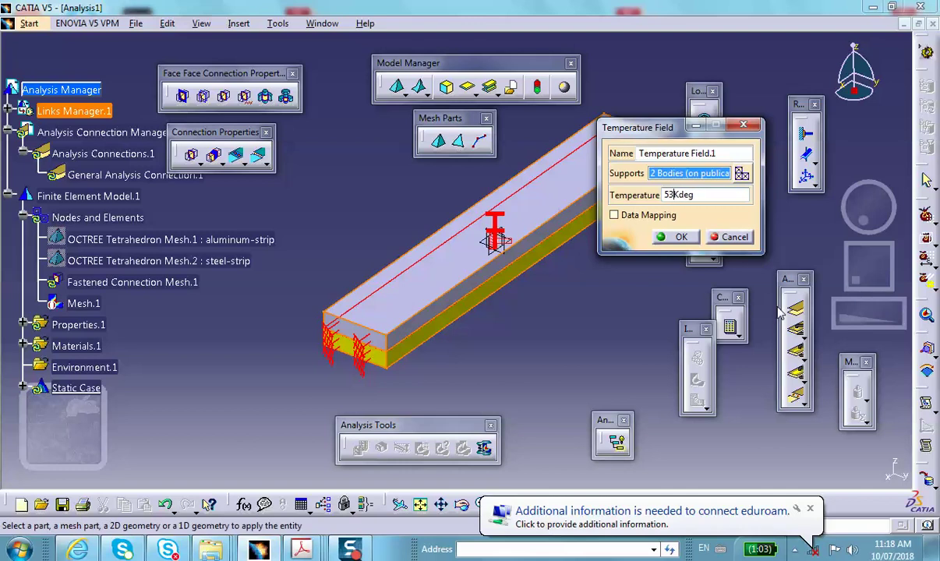
type("5")
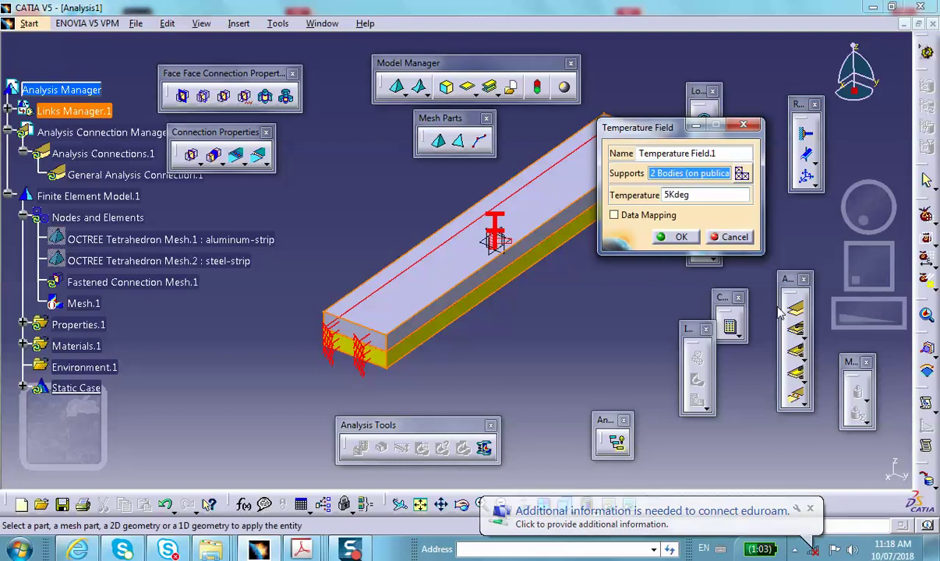
type("0")
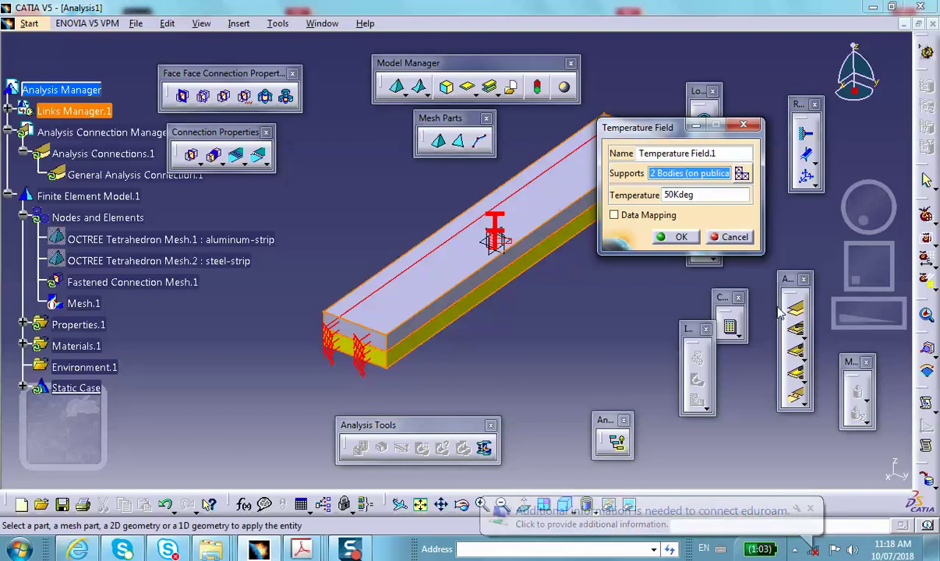
key("Delete")
type("F")
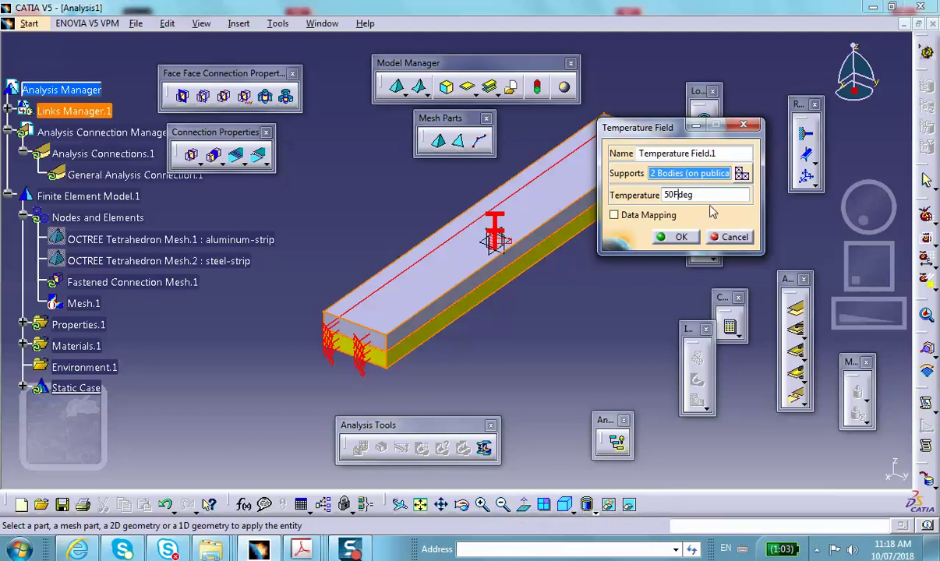
left_click(683, 236)
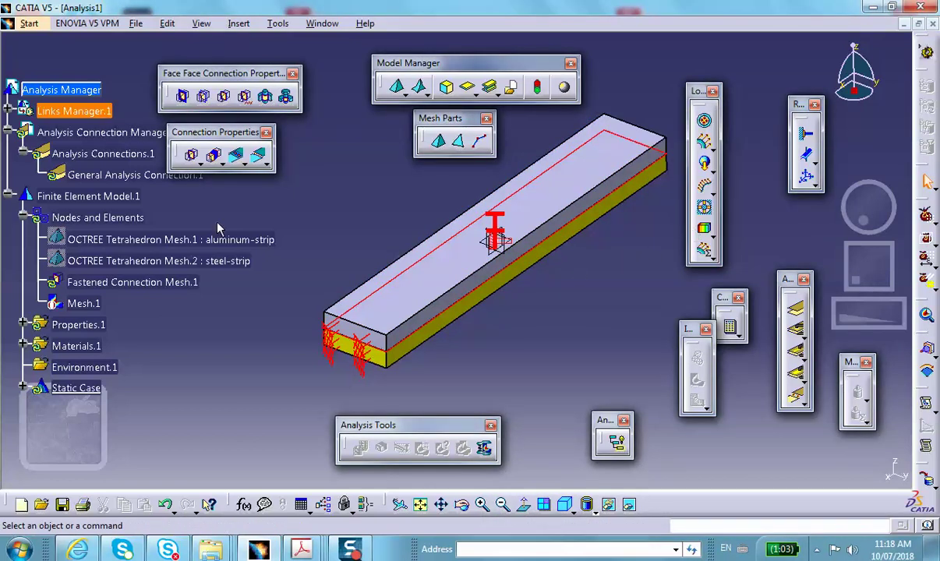
Expand the static case's loads and reopen the temperature field to check its temperature value.
scroll(35, 300, "down", 3)
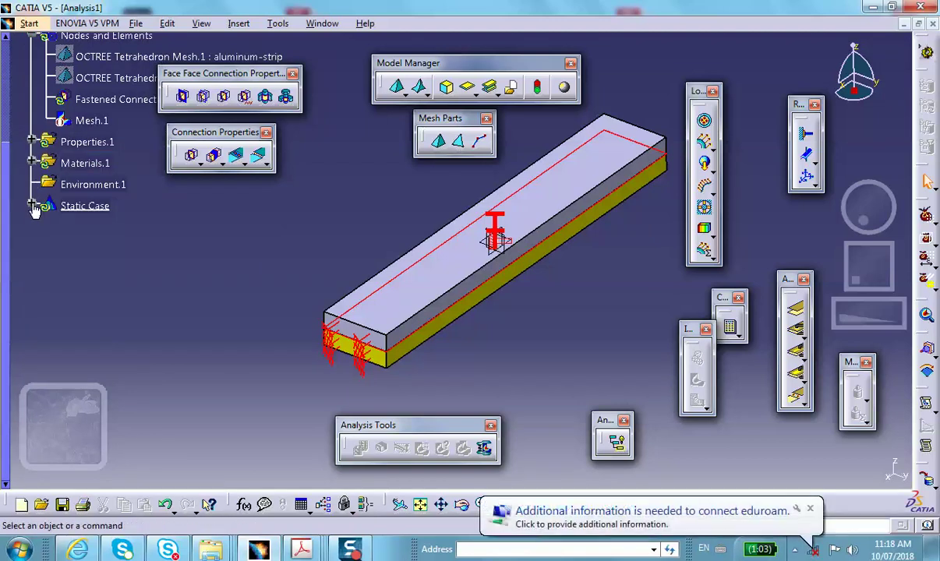
left_click(31, 205)
left_click(46, 248)
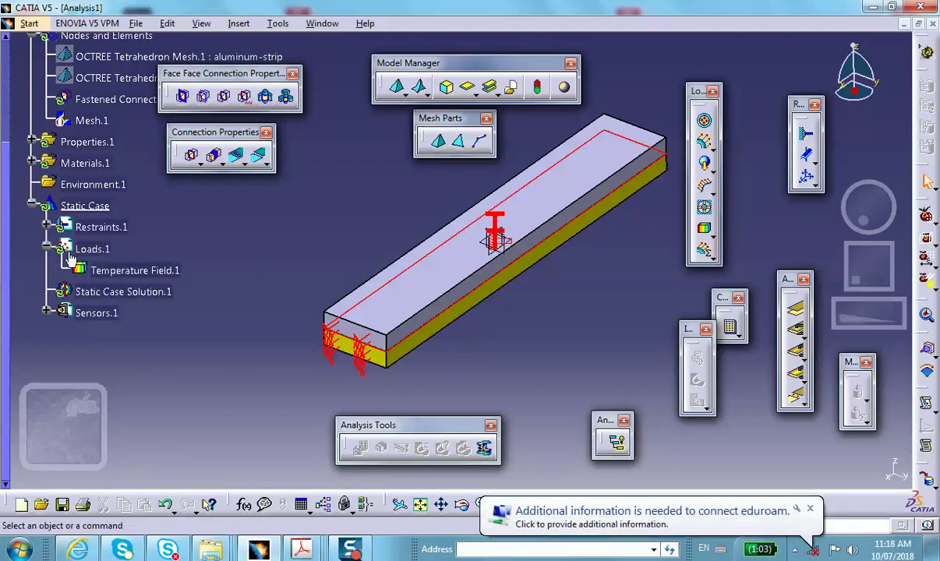
double_click(125, 270)
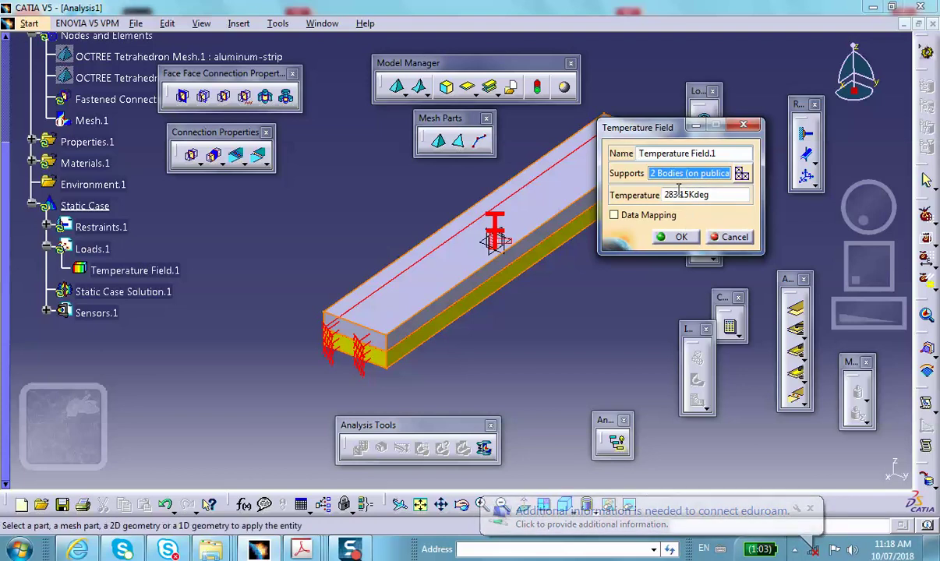
left_click(681, 237)
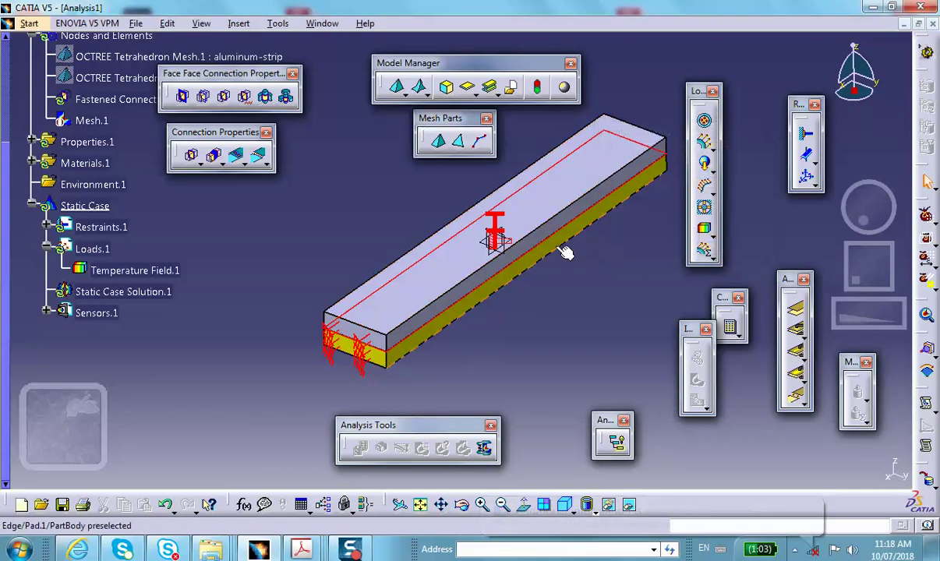
Compute the whole analysis with the All option and continue past the resource estimation.
middle_click_drag(523, 288, 439, 294)
scroll(566, 231, "down", 2)
middle_click_drag(424, 222, 529, 225)
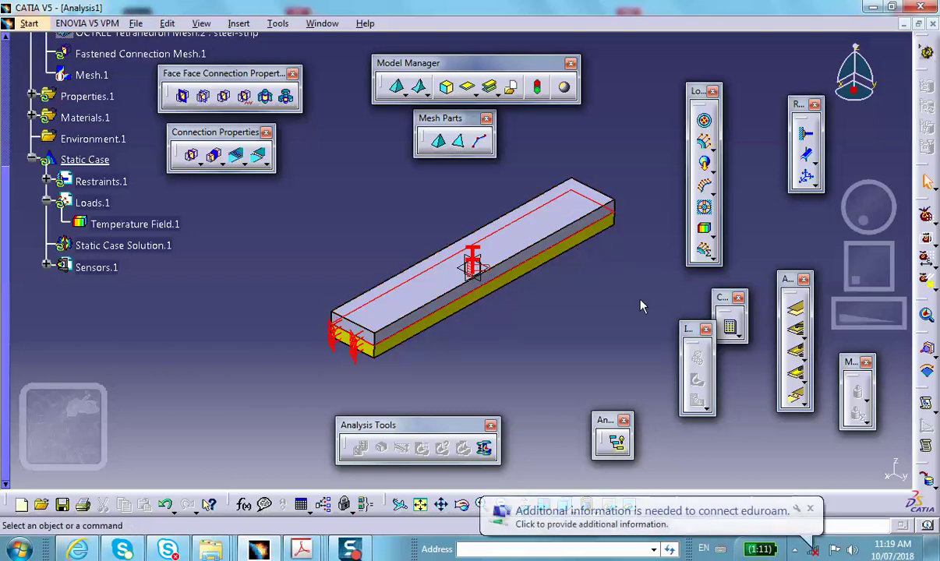
left_click(731, 330)
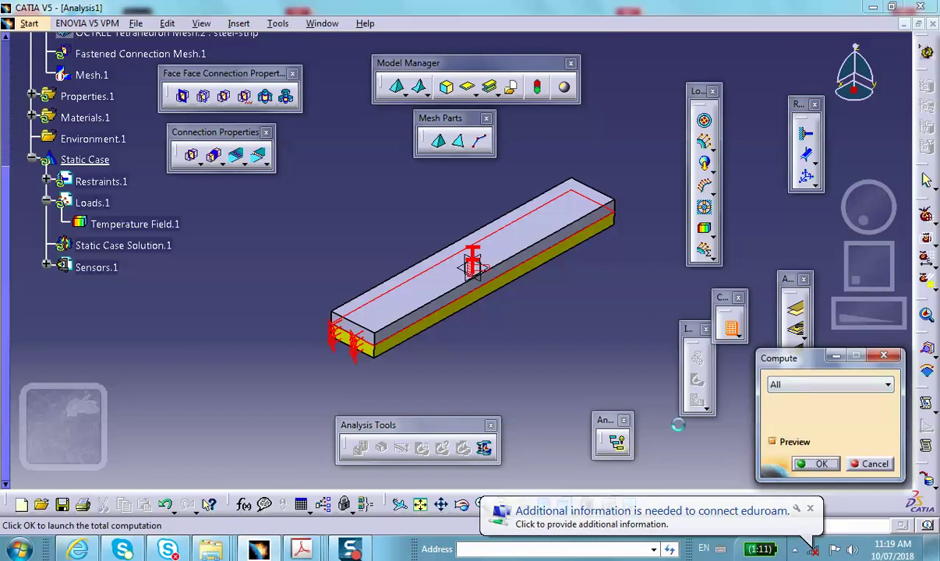
key("Return")
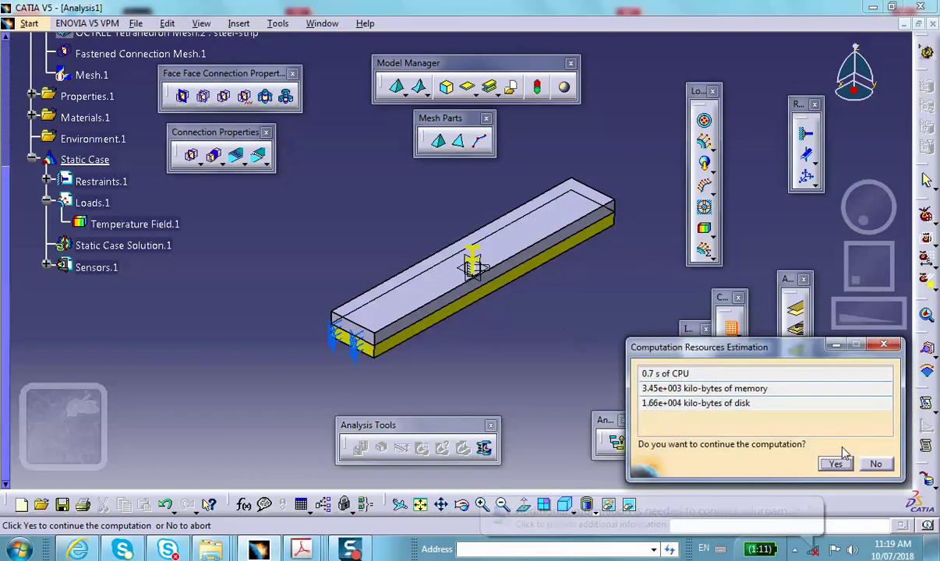
left_click(836, 465)
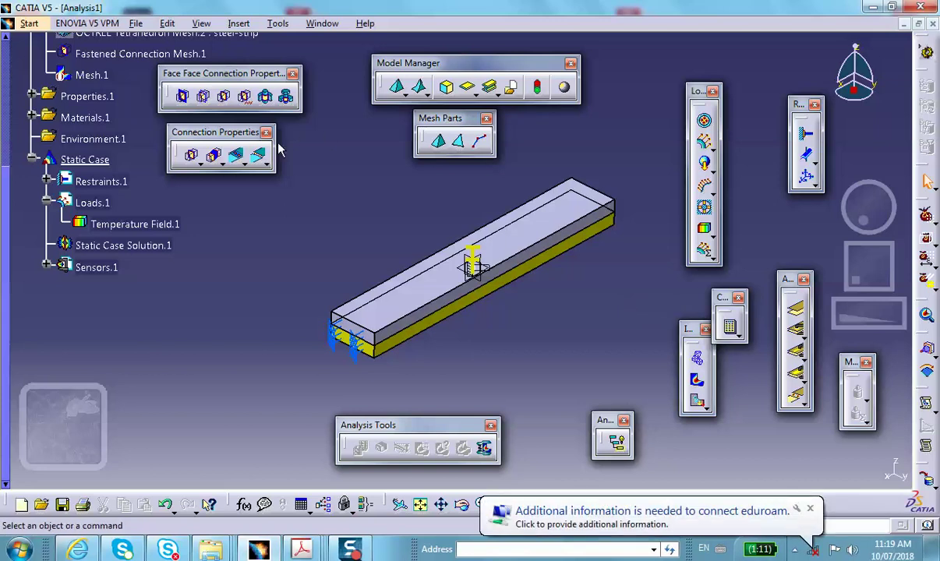
Generate the deformed mesh image of the static case solution.
left_click(697, 361)
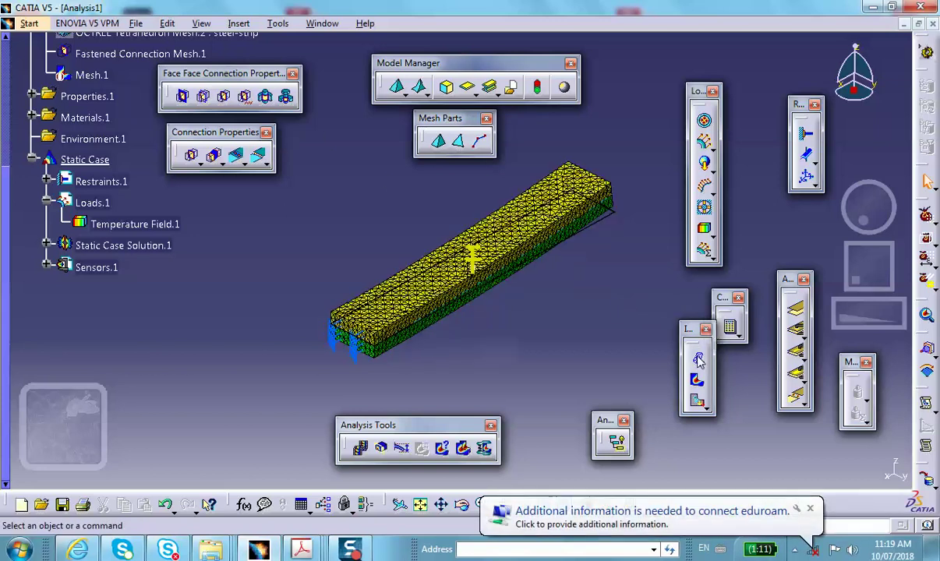
middle_click_drag(580, 277, 558, 258)
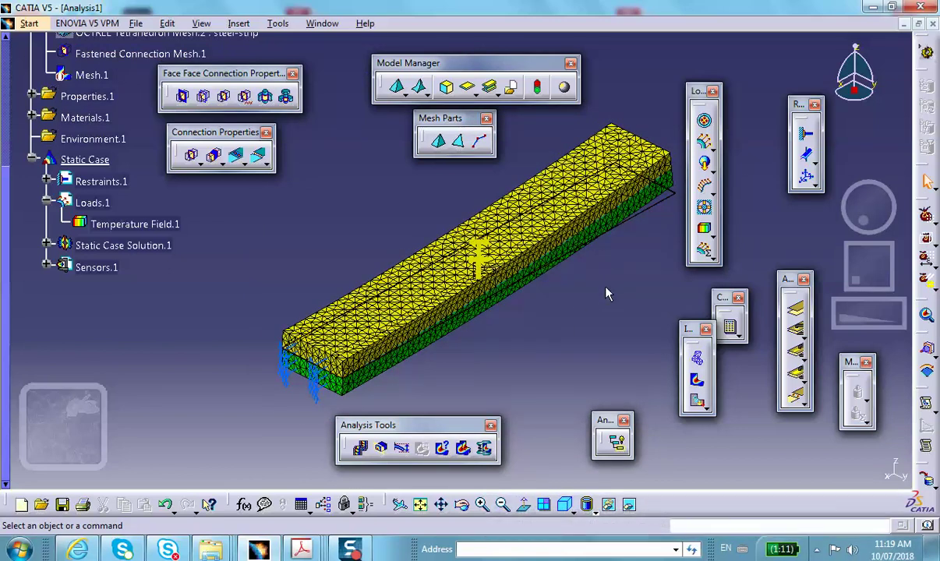
scroll(287, 232, "down", 2)
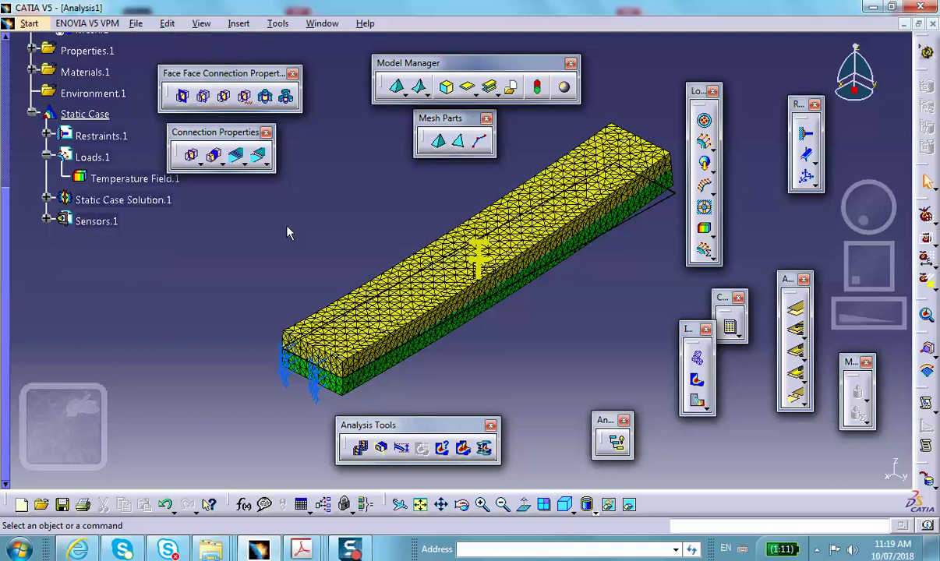
Shift the face face connection toolbar away from the tree and deactivate the deformed mesh under the static case solution.
scroll(288, 232, "up", 6)
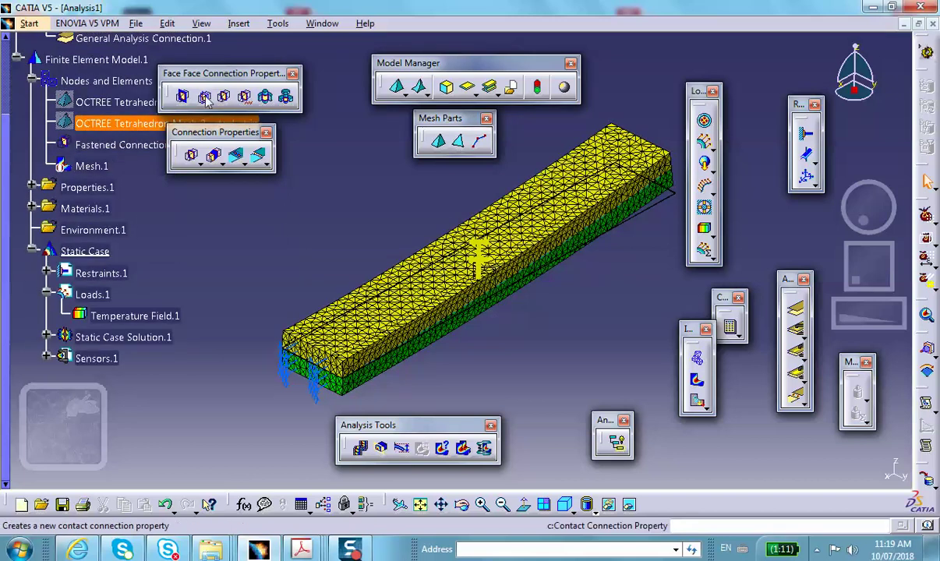
left_click_drag(195, 73, 247, 60)
left_click(218, 226)
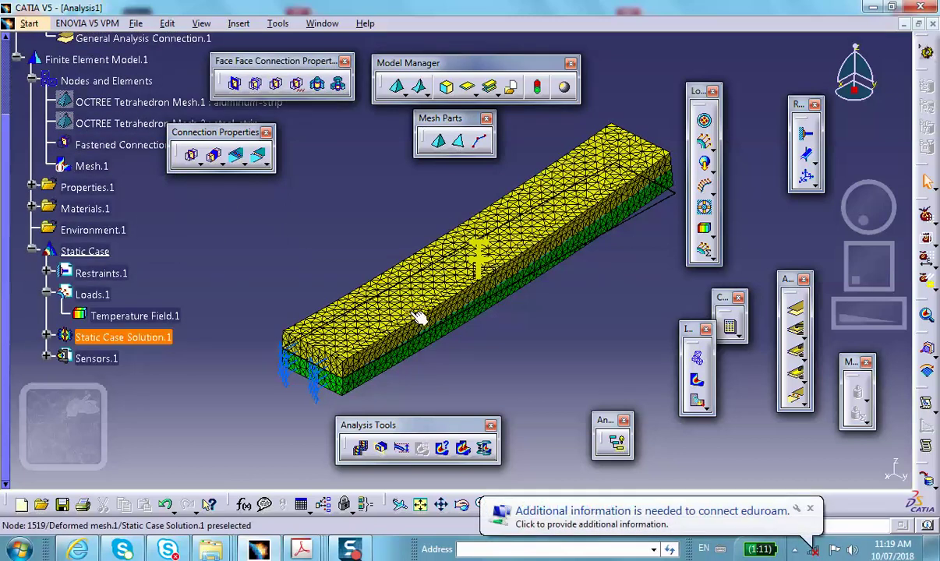
left_click(47, 336)
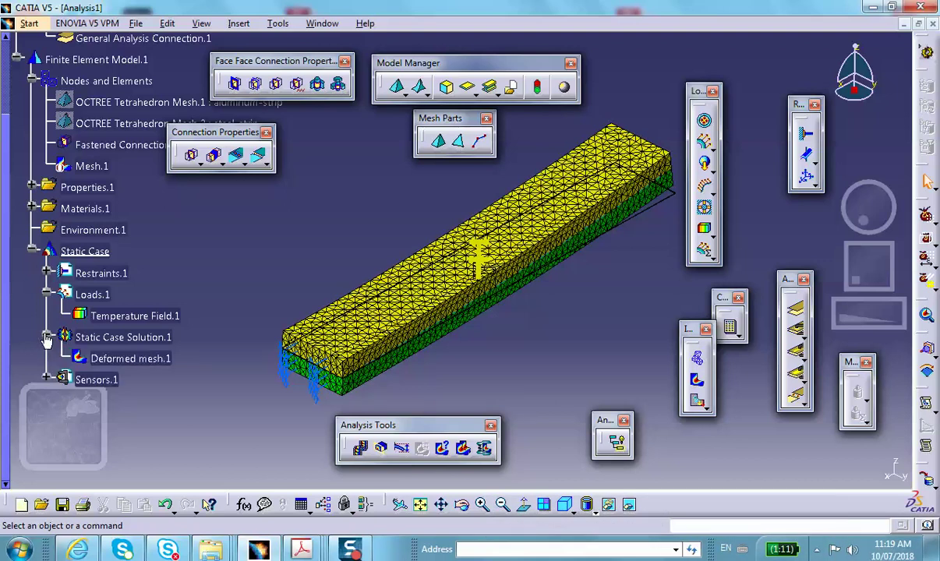
right_click(159, 358)
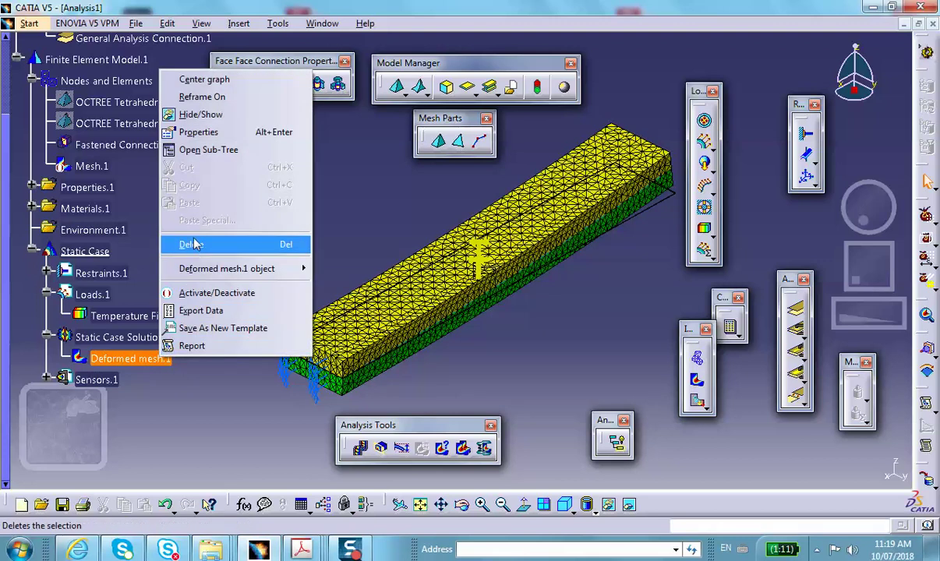
left_click(203, 293)
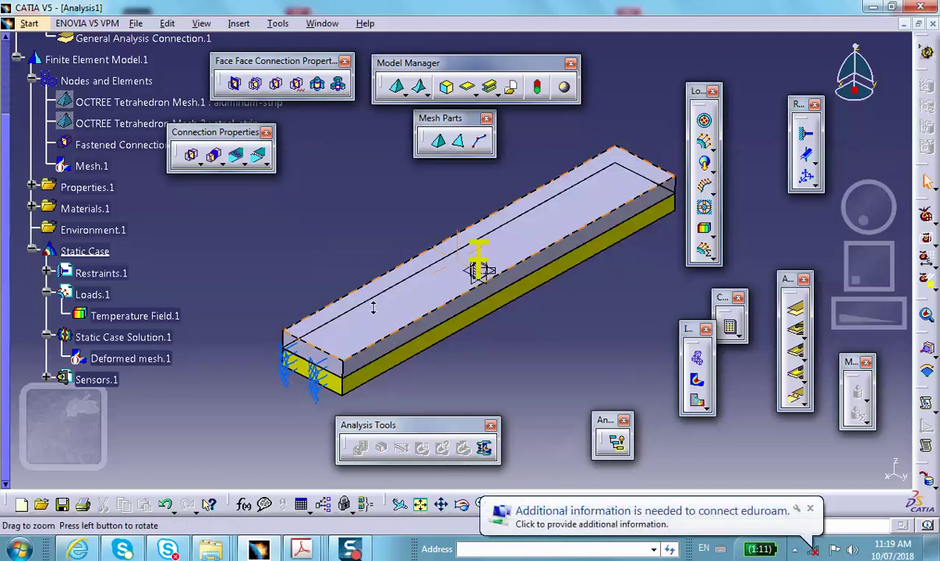
Expand the linked product in the links manager to review the materials assigned to the two strips.
left_click(84, 250)
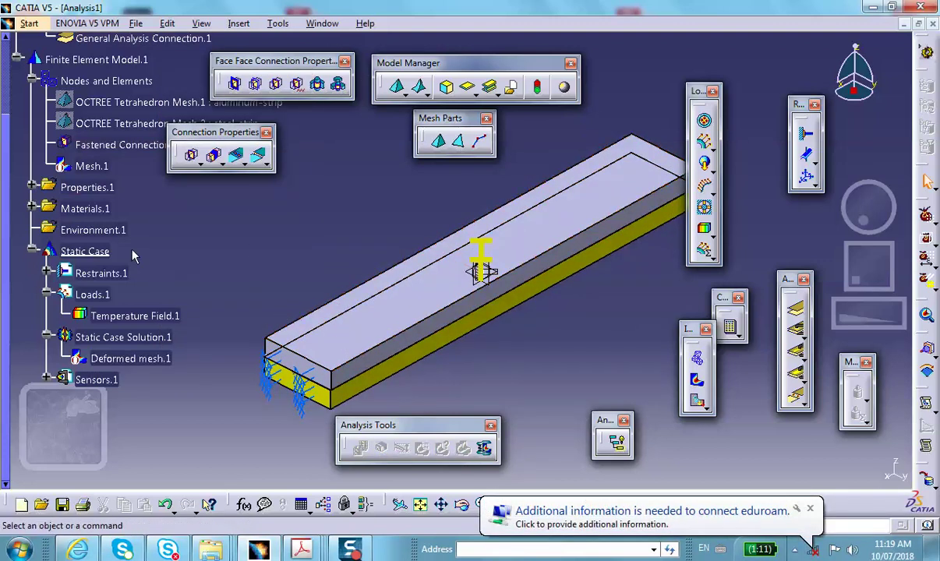
scroll(125, 238, "up", 5)
left_click(24, 184)
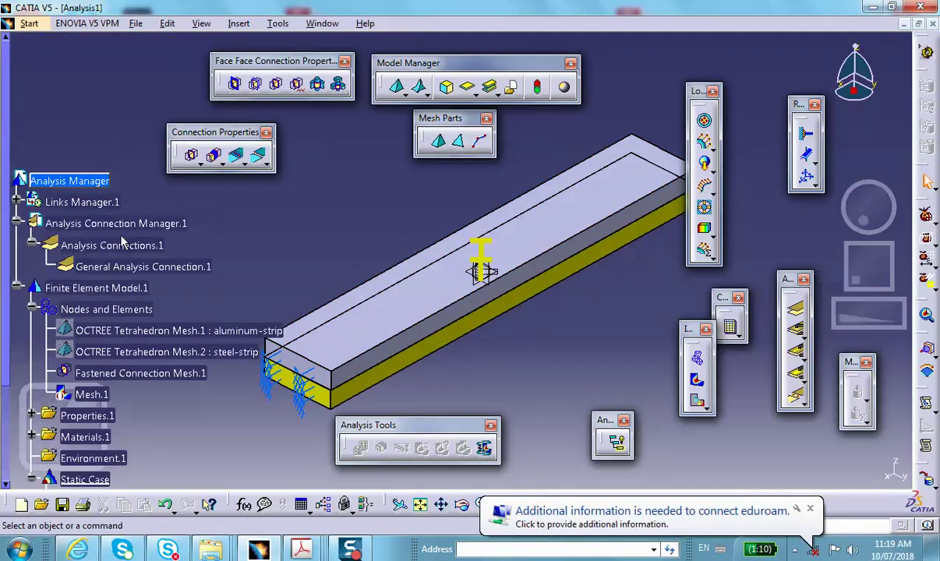
left_click(17, 202)
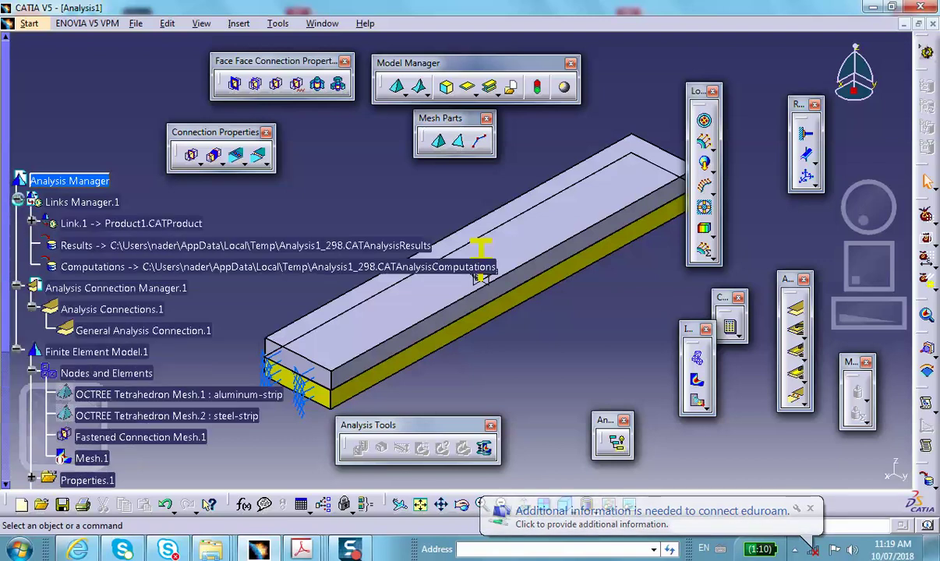
left_click(31, 224)
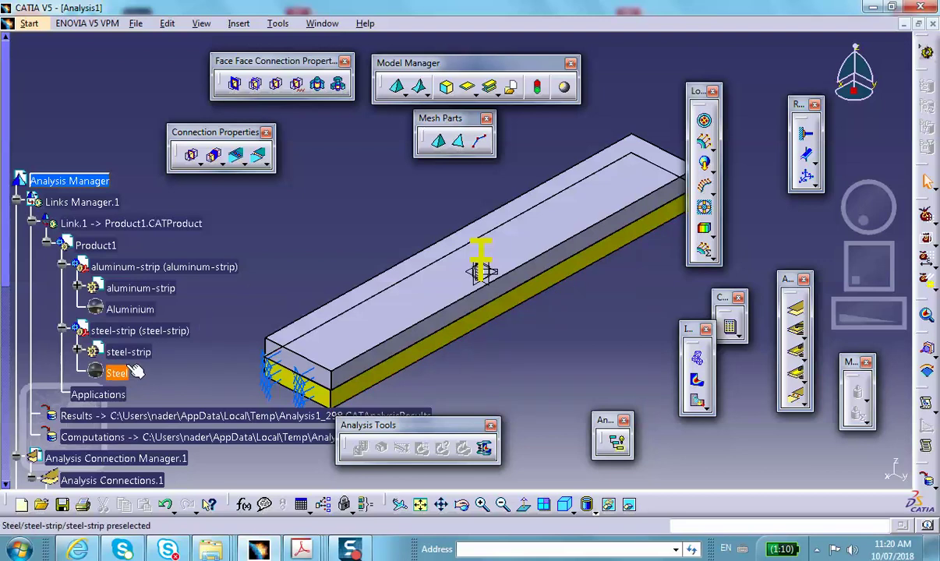
scroll(134, 373, "down", 2)
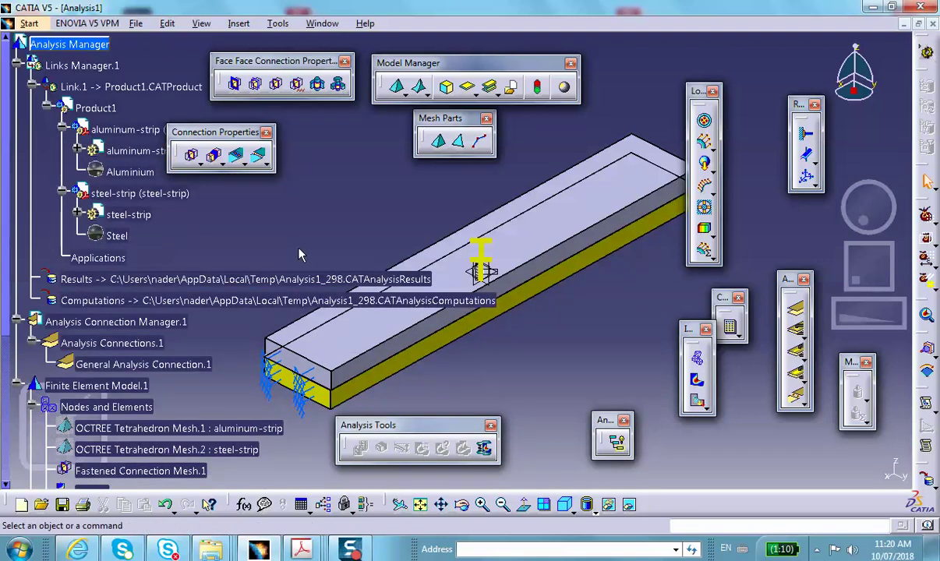
Display the Von Mises stress image of the bi-metallic strip and switch the view mode to shading with material.
middle_click_drag(507, 201, 503, 241)
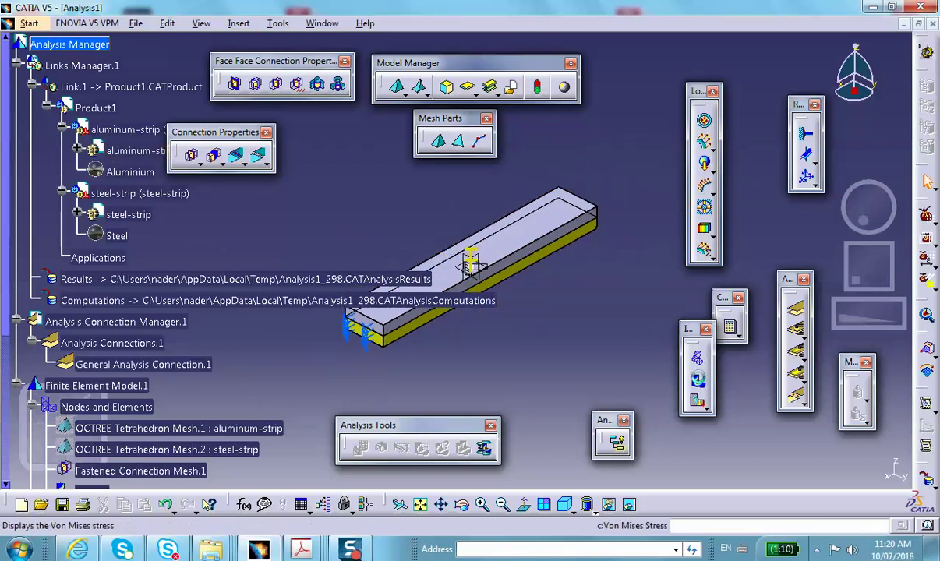
left_click(695, 399)
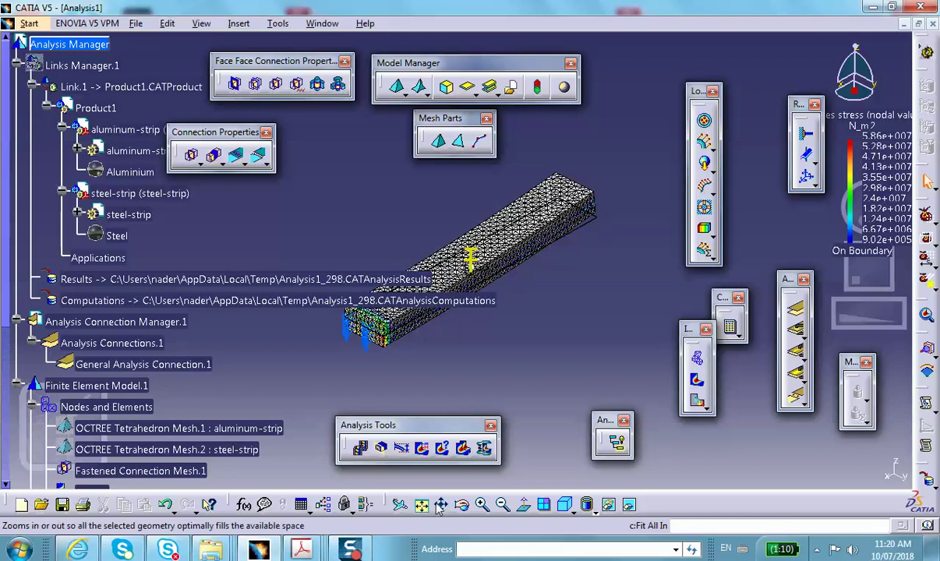
left_click(590, 507)
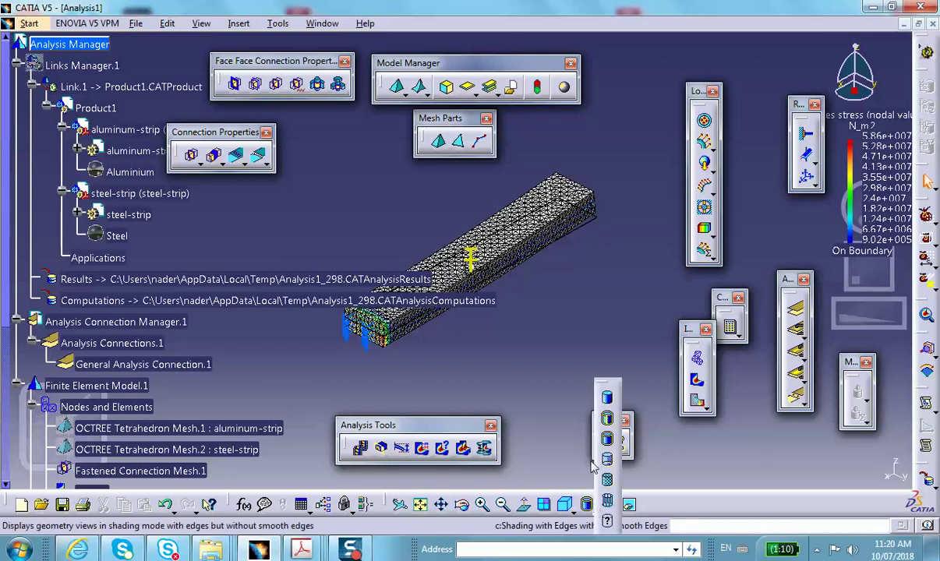
left_click(570, 433)
middle_click_drag(559, 354, 558, 304)
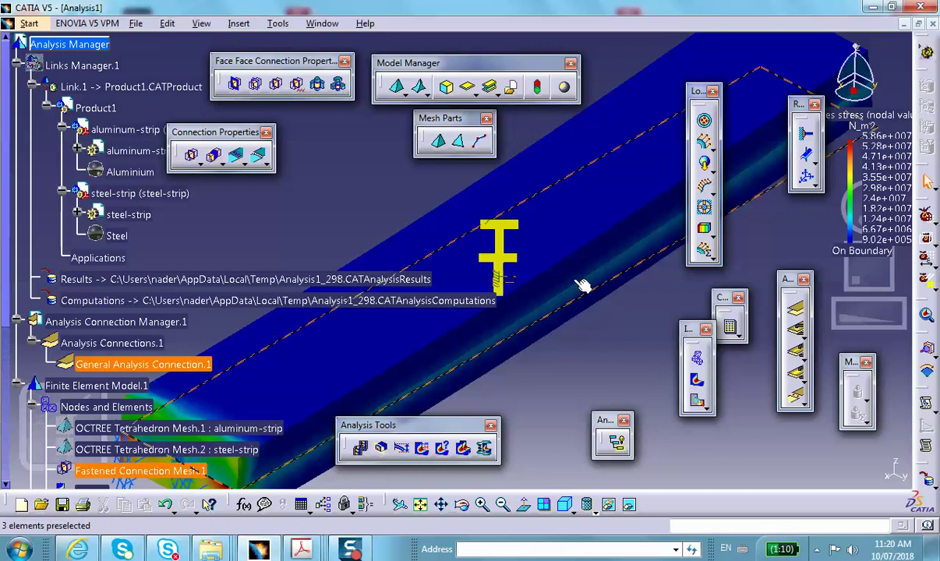
mouse_move(590, 271)
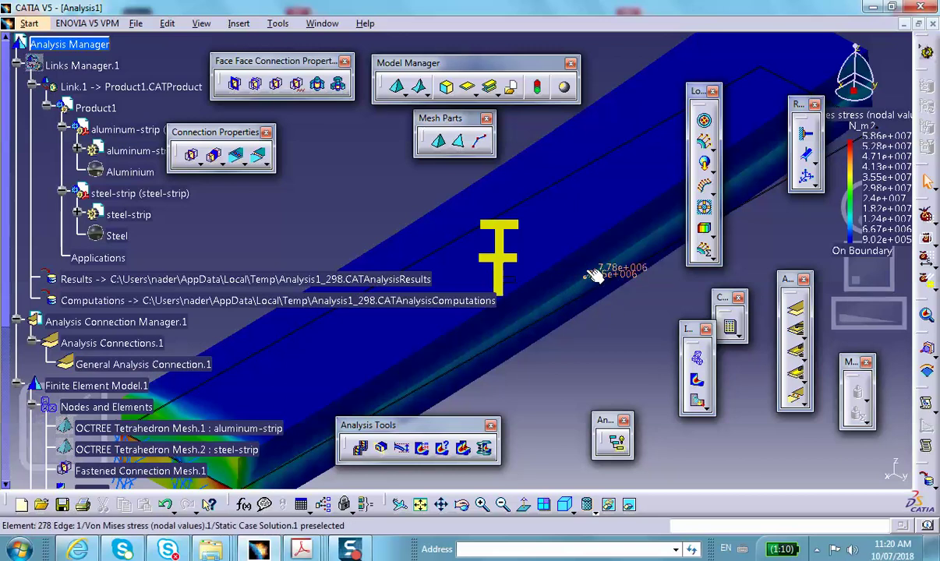
middle_click_drag(593, 279, 594, 311)
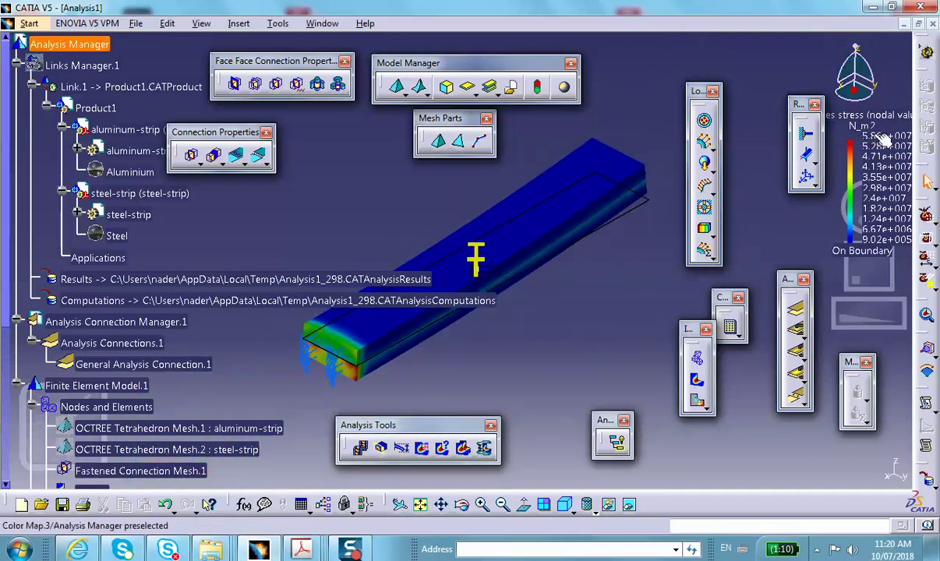
Move the Von Mises stress color legend inward, nearer to the bi-metallic strip.
left_click_drag(850, 154, 750, 147)
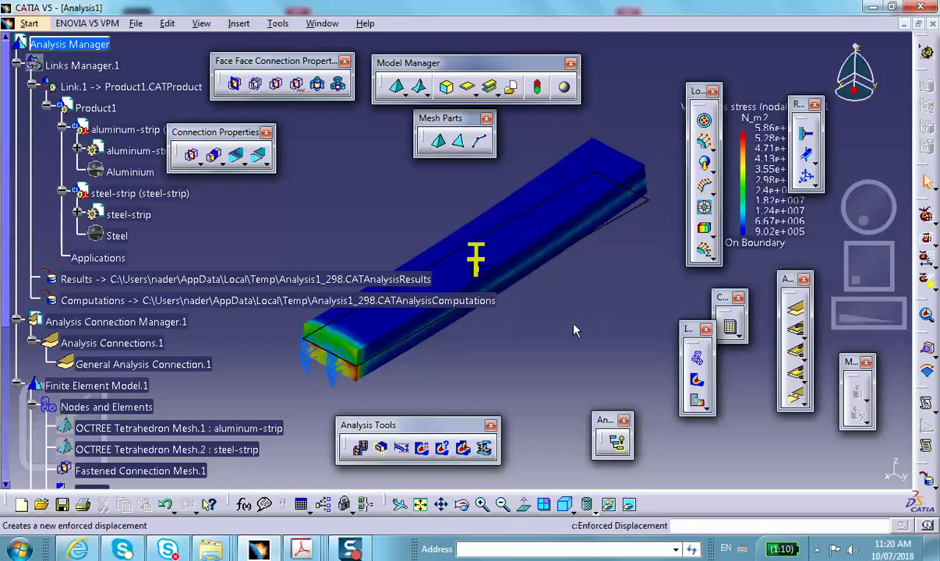
middle_click_drag(557, 300, 534, 381, "ctrl")
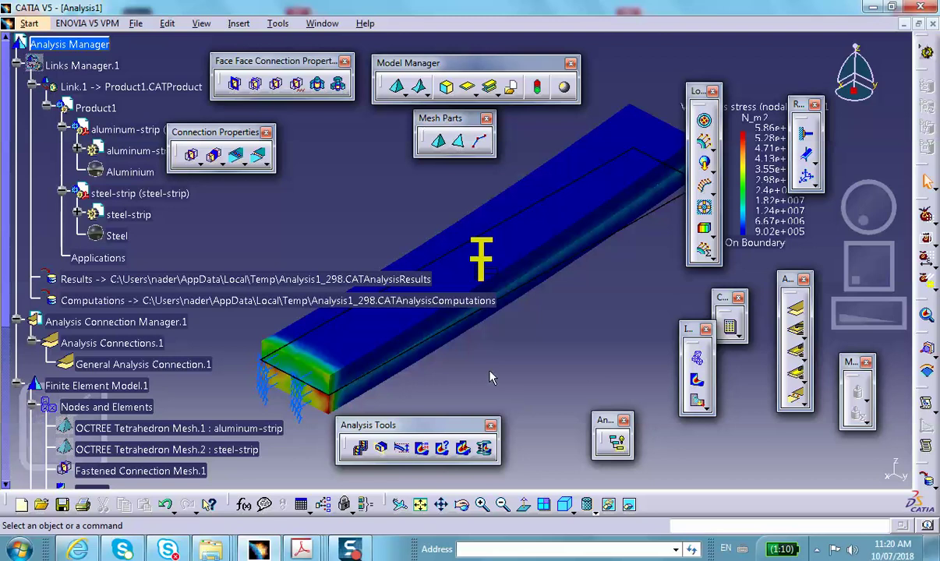
middle_click_drag(526, 334, 543, 366, "ctrl")
scroll(543, 366, "up", 2)
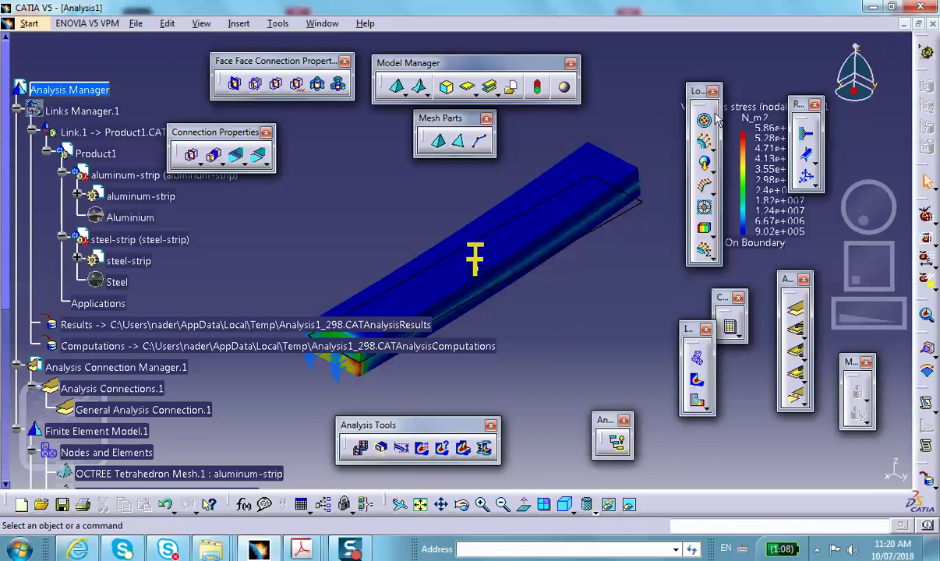
Bring up the Product1 window maximized and switch it to the Assembly Design workbench.
left_click(904, 24)
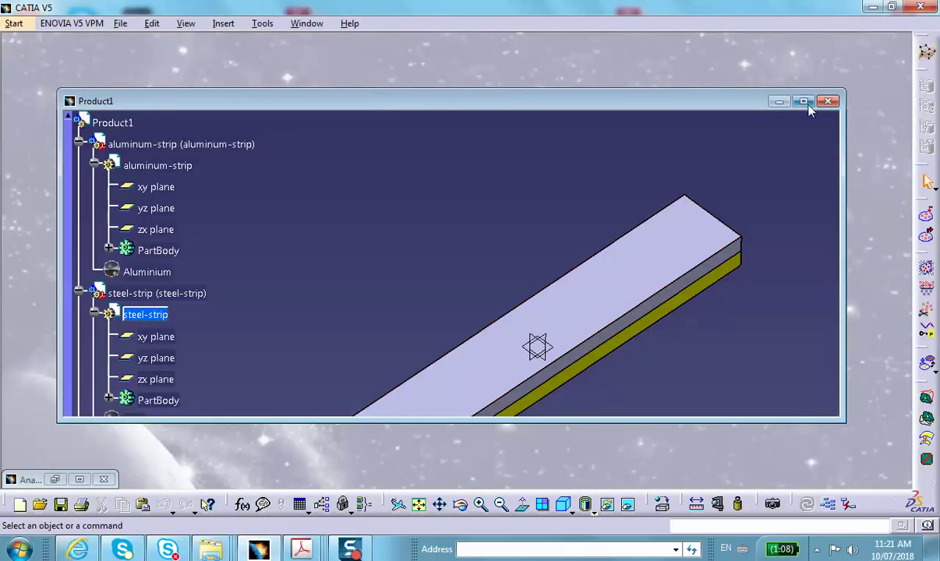
left_click(803, 102)
middle_click_drag(450, 383, 432, 306)
middle_click_drag(436, 347, 446, 204)
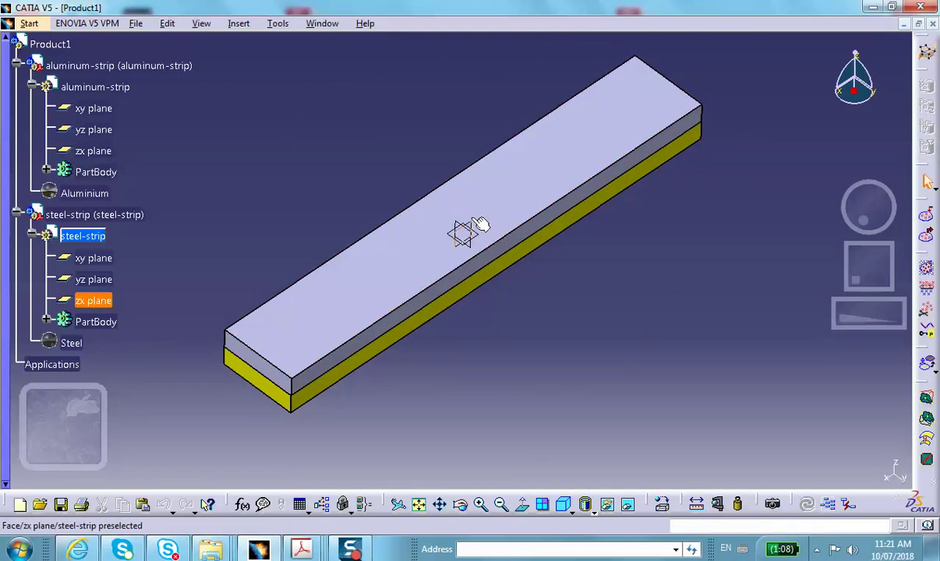
left_click(29, 24)
mouse_move(58, 58)
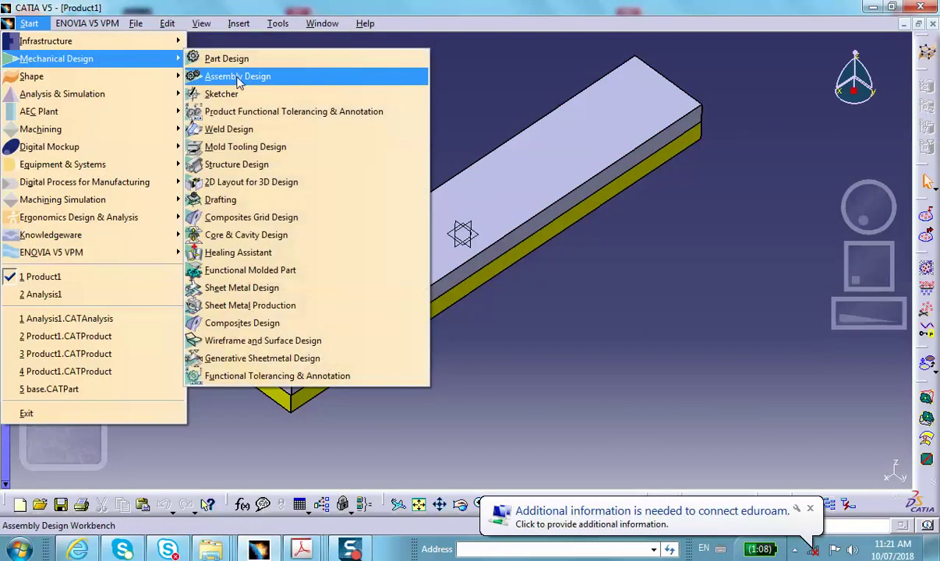
left_click(238, 76)
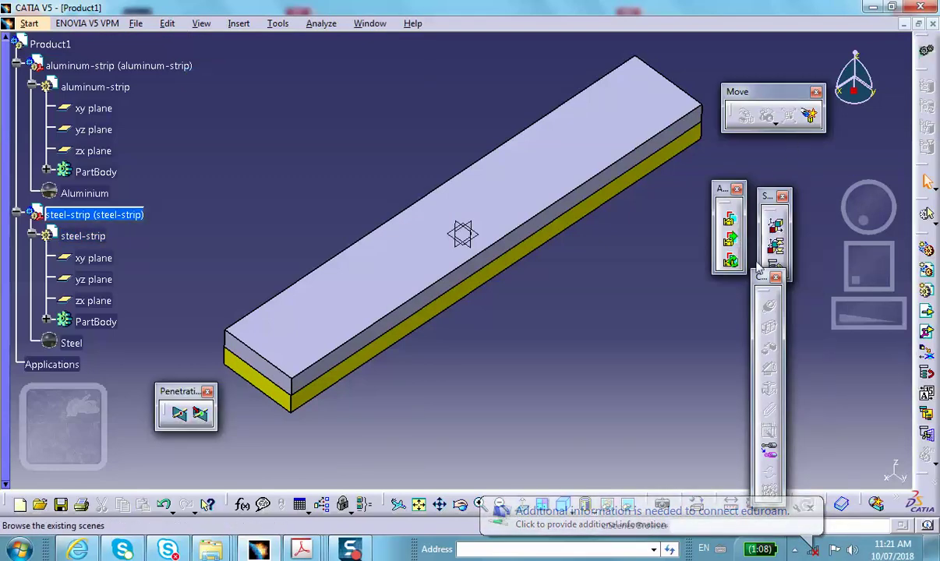
Float the annotations, assembly features and product structure toolbars over the workspace and shift the constraints toolbar clear of the others.
left_click_drag(760, 281, 758, 348)
left_click_drag(922, 479, 776, 360)
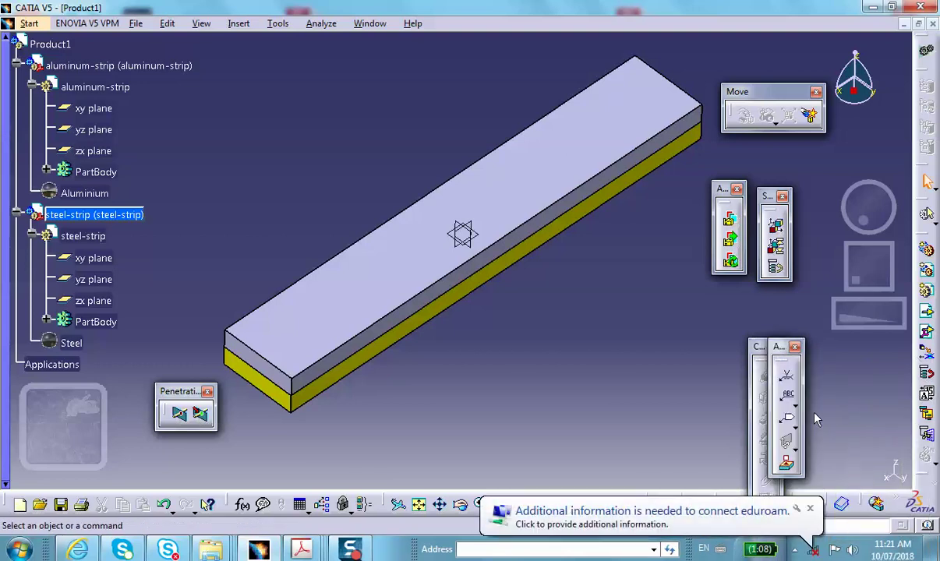
left_click_drag(922, 477, 641, 318)
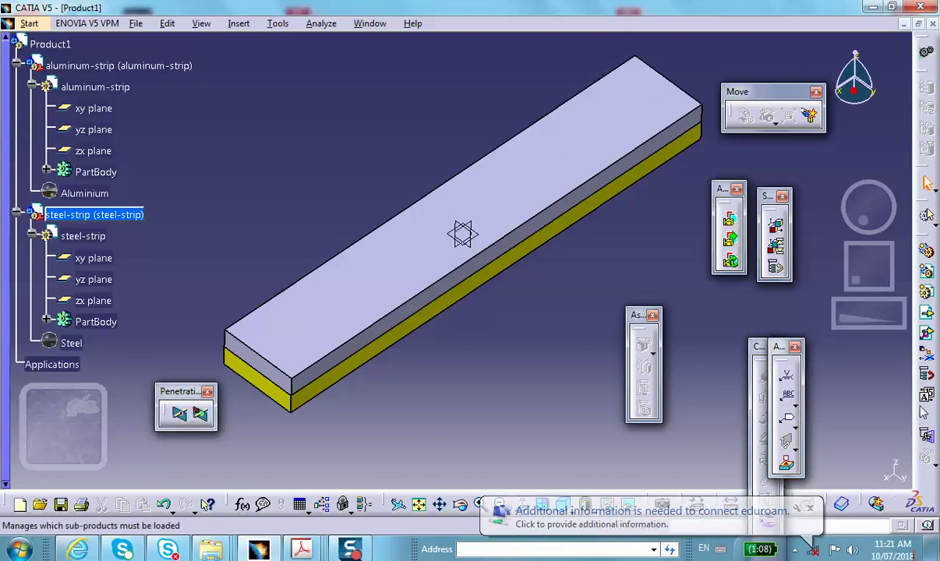
left_click_drag(920, 237, 848, 250)
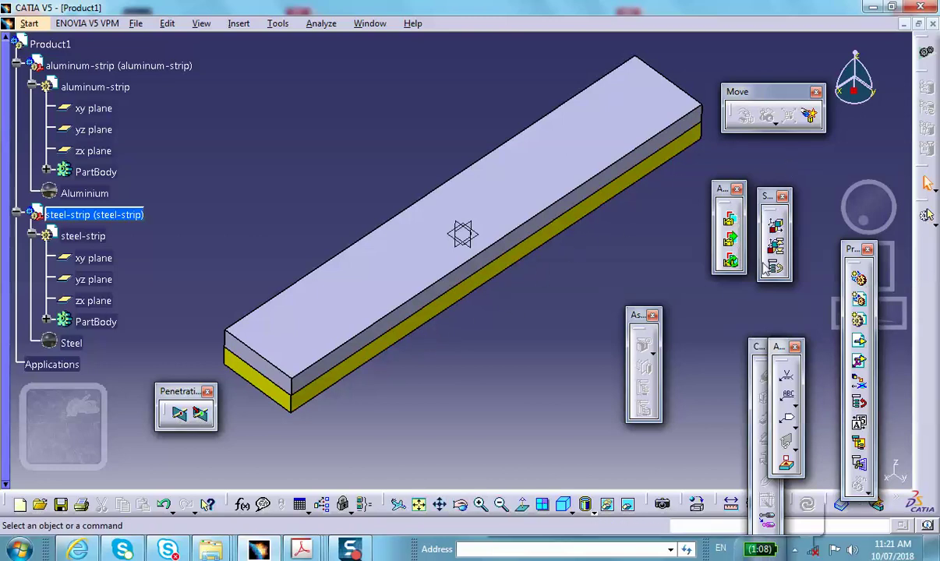
left_click_drag(756, 346, 713, 302)
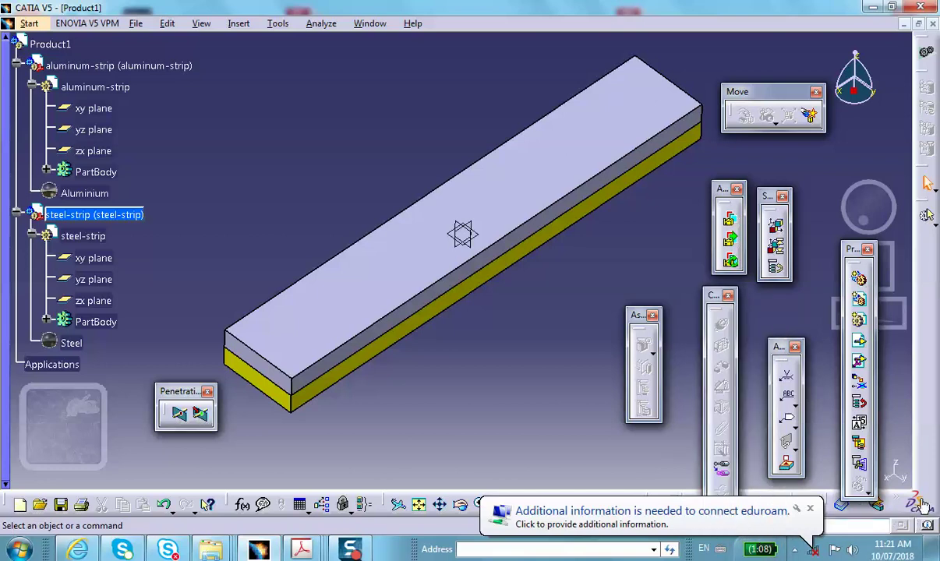
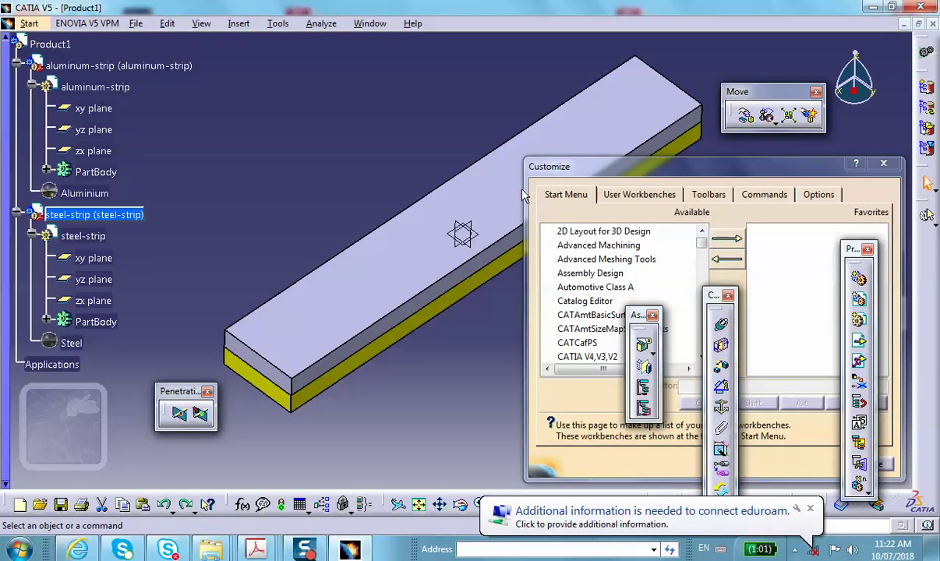
Restore the contents and positions of all toolbars through the Customize settings.
left_click(708, 195)
left_click(832, 288)
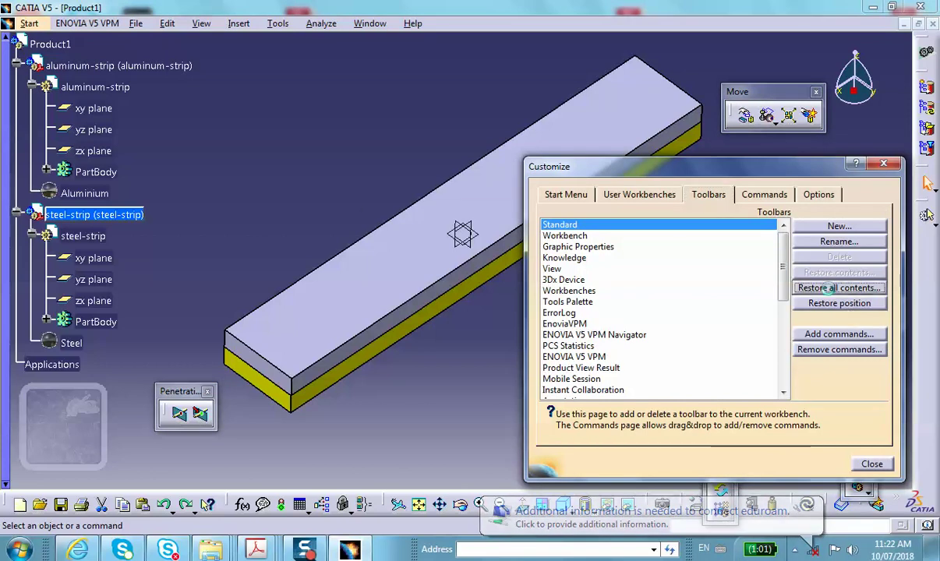
left_click(462, 308)
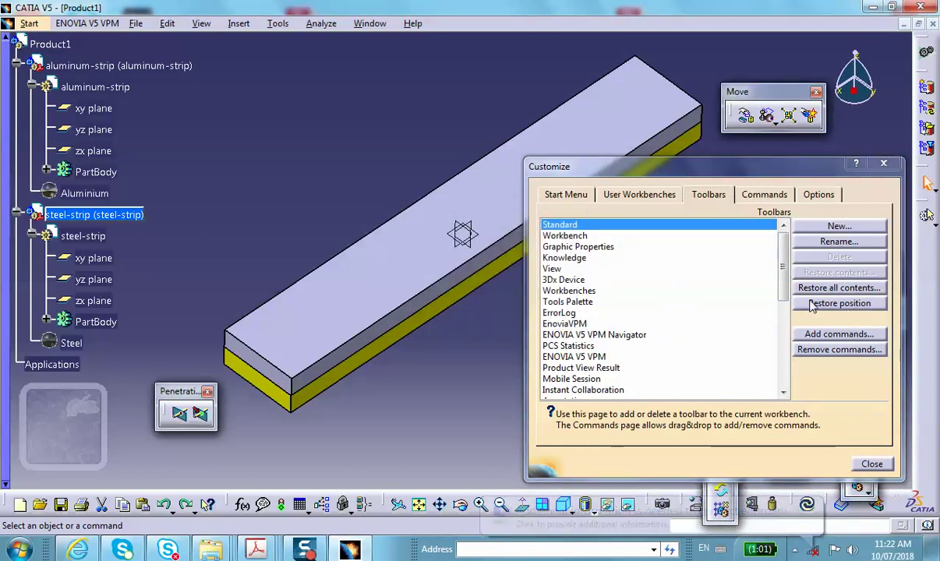
left_click(830, 304)
left_click(461, 307)
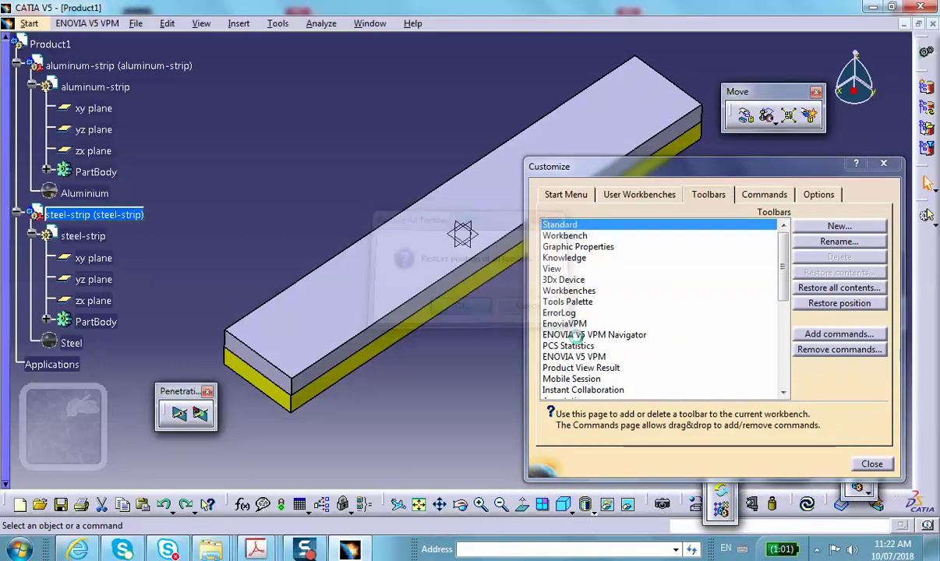
left_click(871, 465)
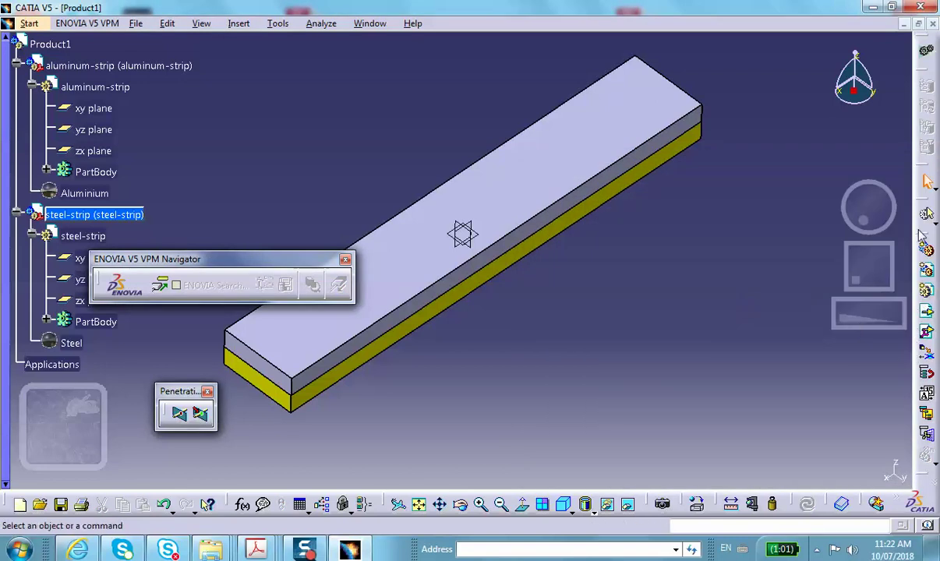
Float the selection filter, Move, scenes, product structure, annotations and assembly features toolbars over the workspace.
left_click_drag(926, 208, 811, 156)
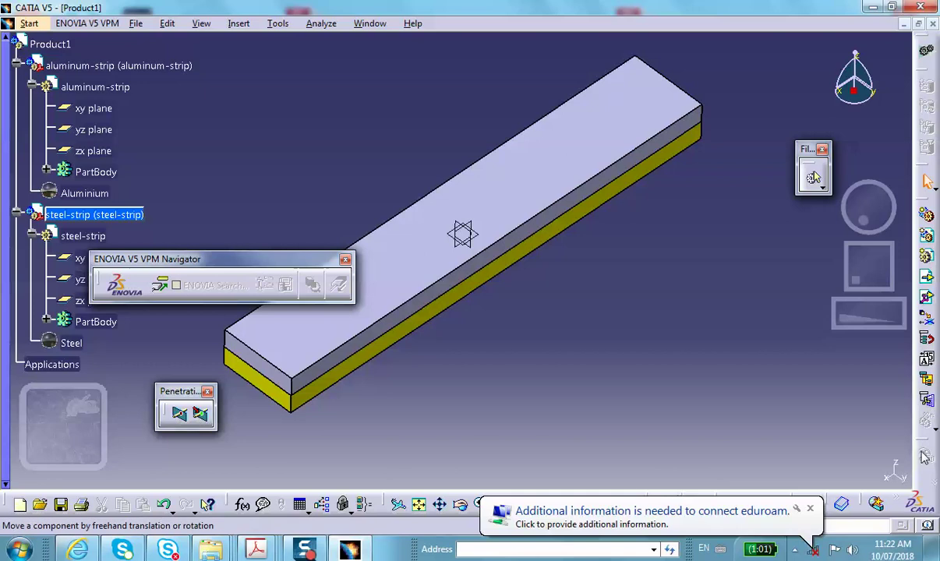
left_click_drag(932, 405, 783, 305)
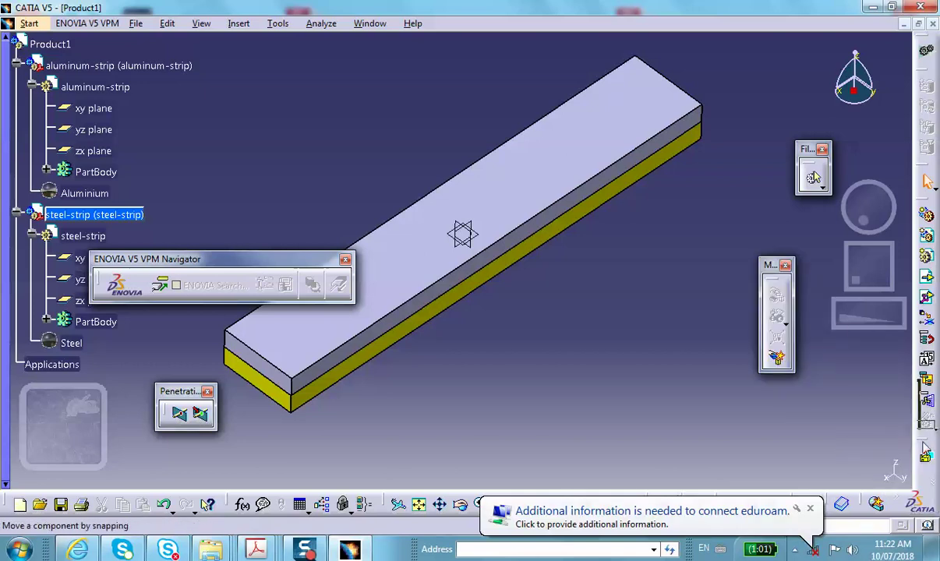
left_click_drag(927, 445, 846, 413)
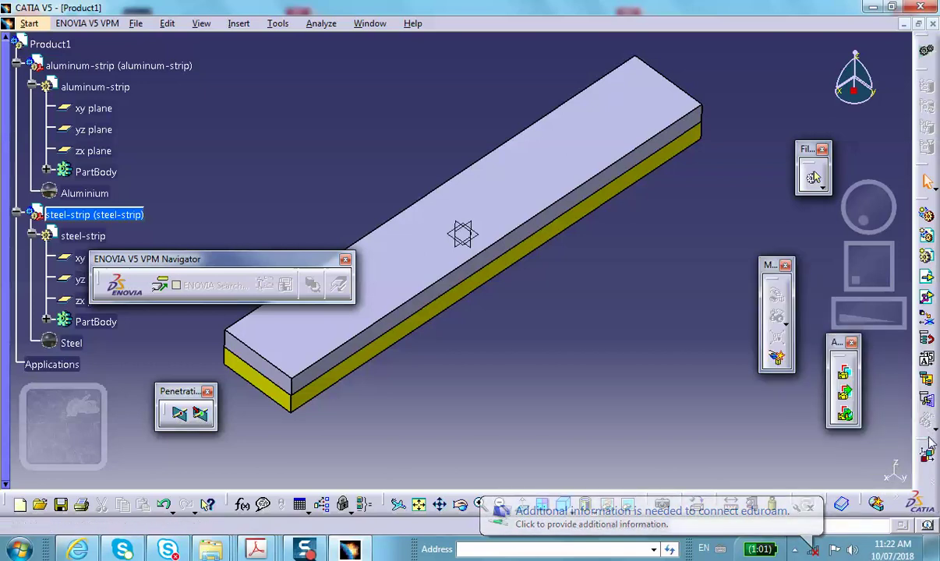
left_click_drag(928, 445, 707, 405)
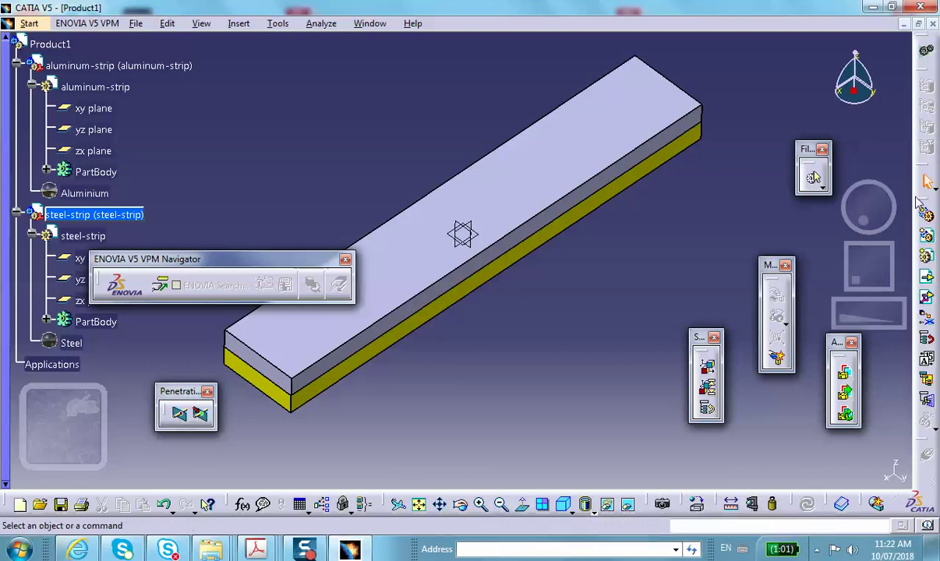
left_click_drag(926, 204, 731, 122)
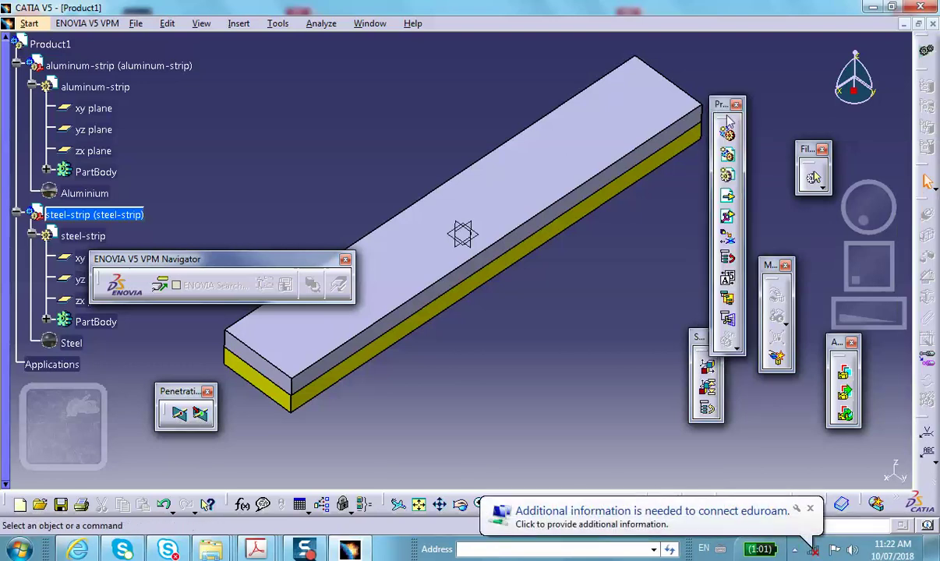
left_click_drag(926, 425, 795, 350)
left_click_drag(925, 428, 807, 226)
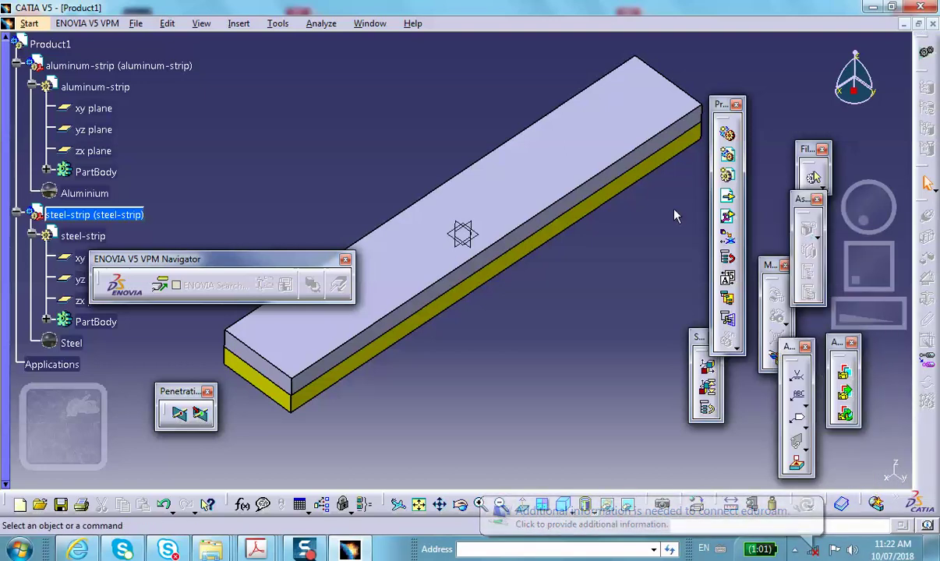
Spread out the overlapping floating toolbars and close the ENOVIA V5 VPM Navigator toolbar.
left_click_drag(790, 150, 768, 120)
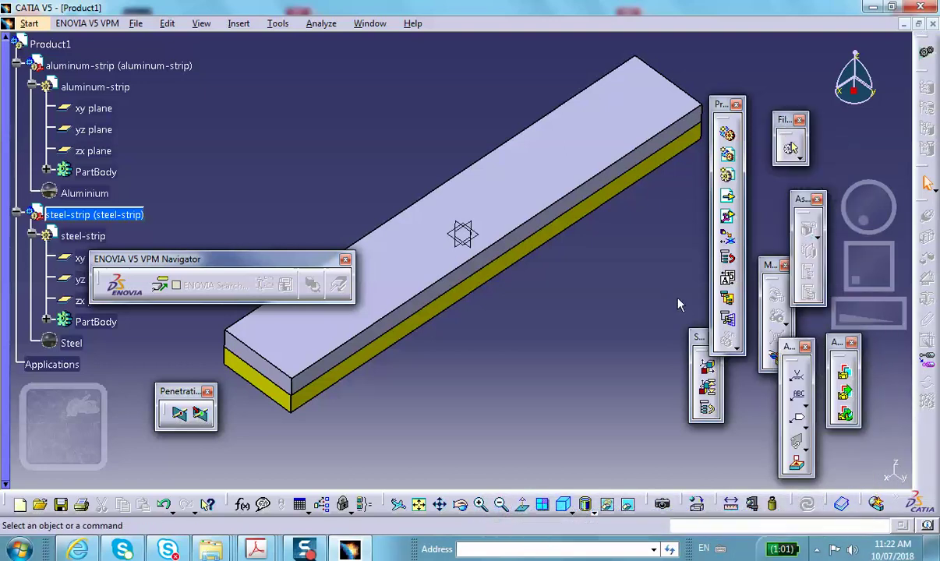
left_click(345, 261)
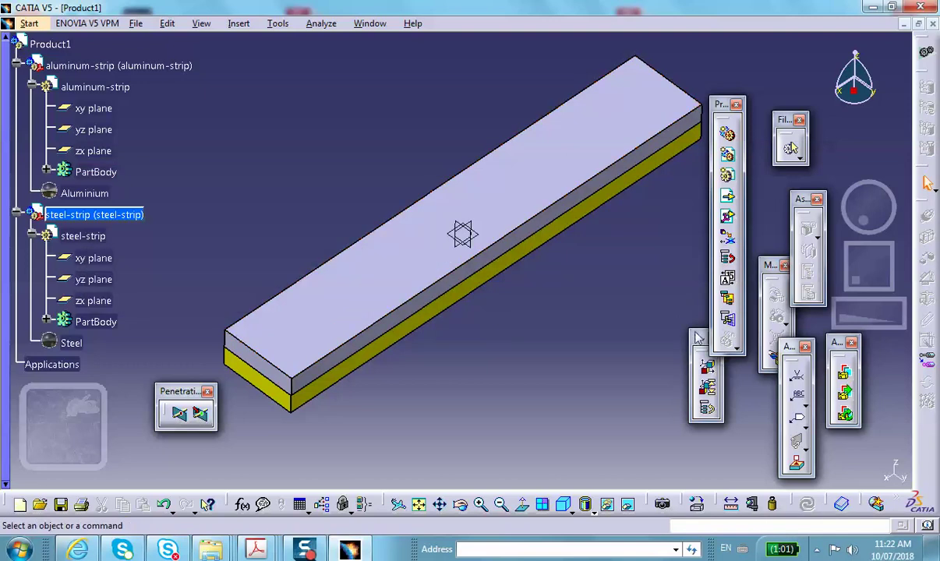
left_click_drag(699, 341, 640, 314)
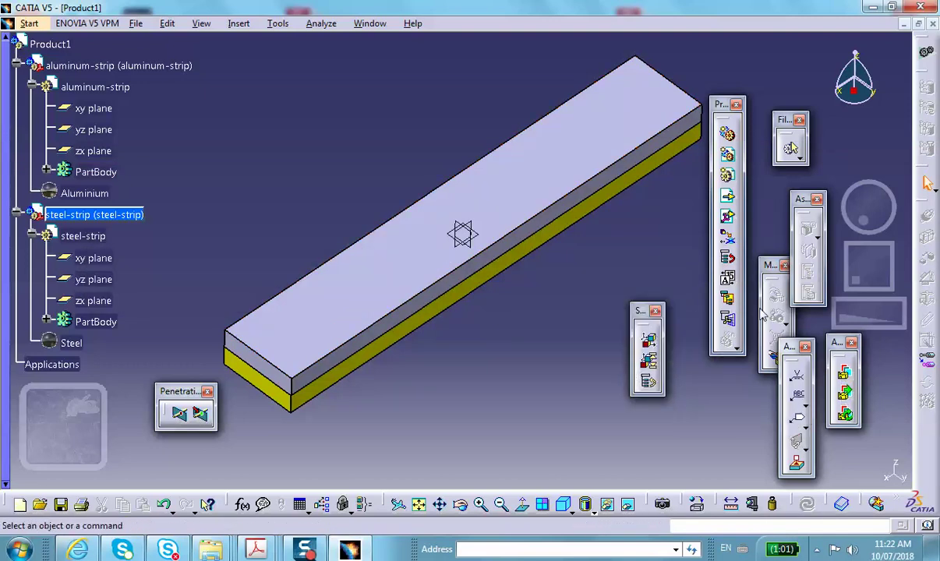
left_click_drag(771, 278, 760, 231)
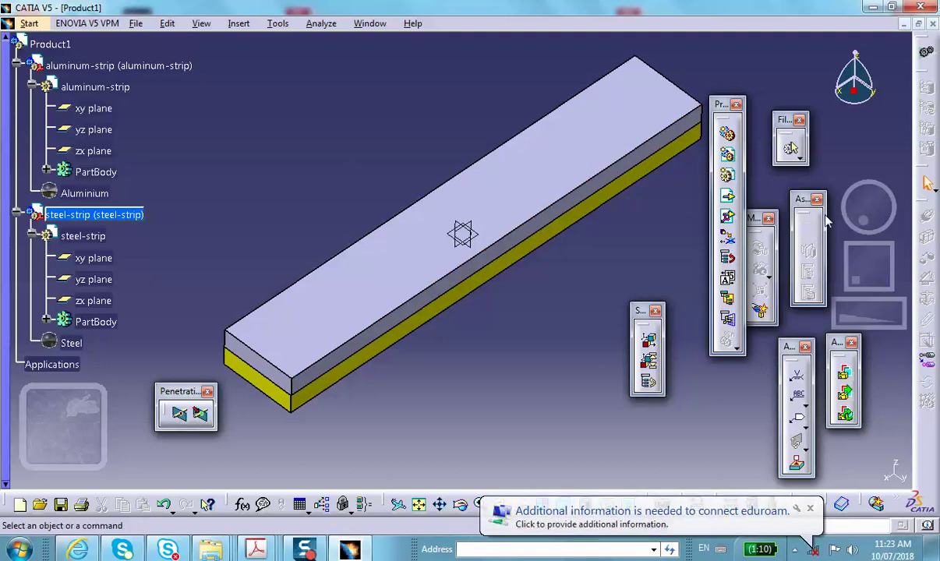
Create an assembly split on Product1 by the steel strip's zx plane, with both the aluminum and steel strips as affected parts.
left_click_drag(144, 42, 136, 133)
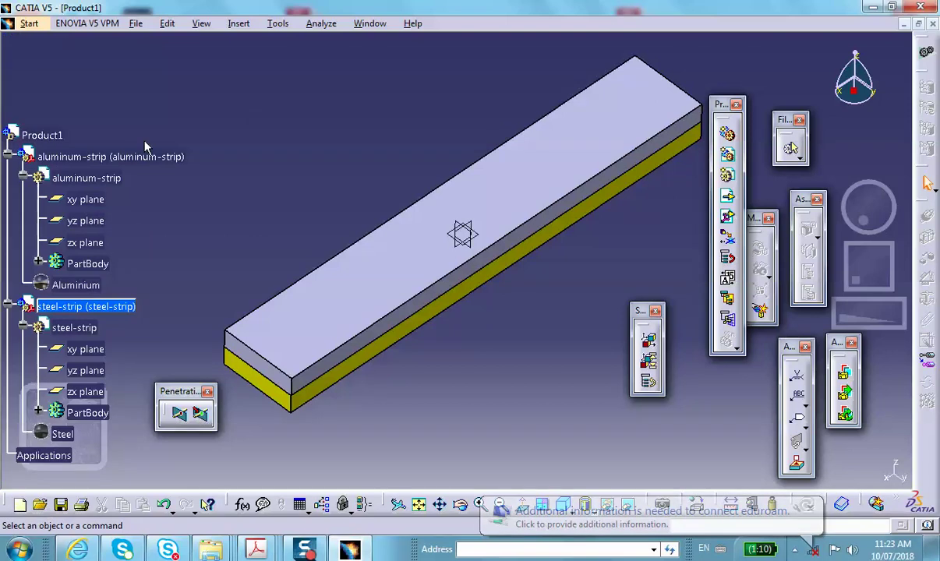
left_click(42, 136)
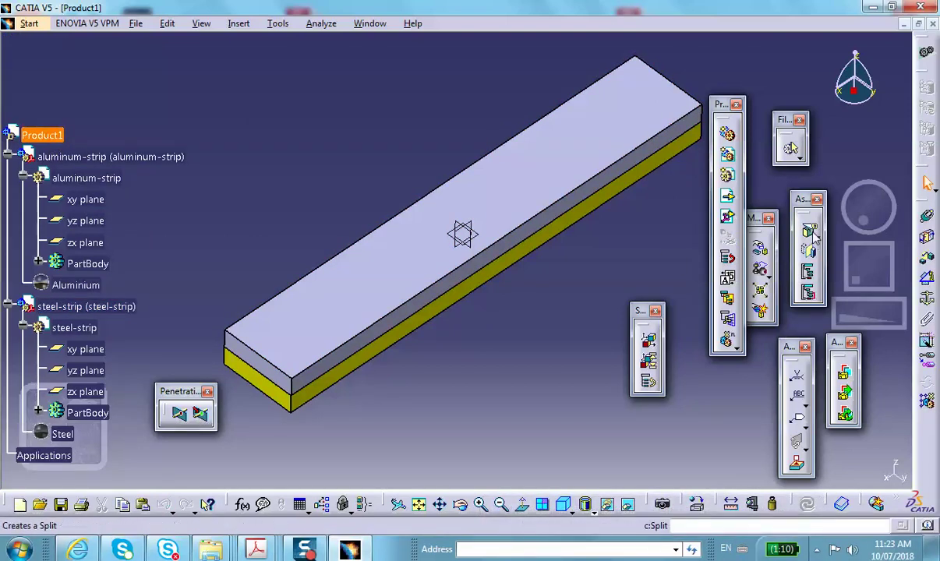
left_click(810, 231)
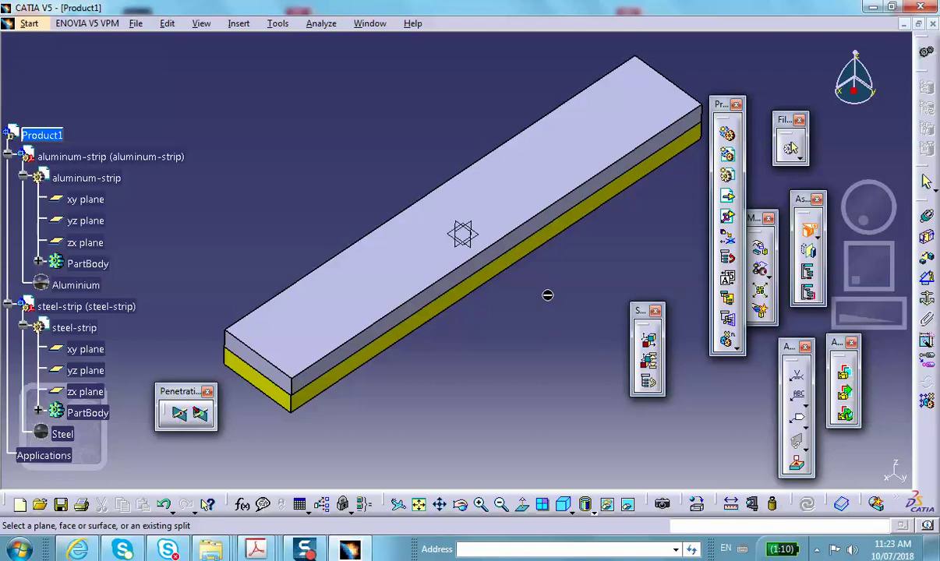
left_click(474, 227)
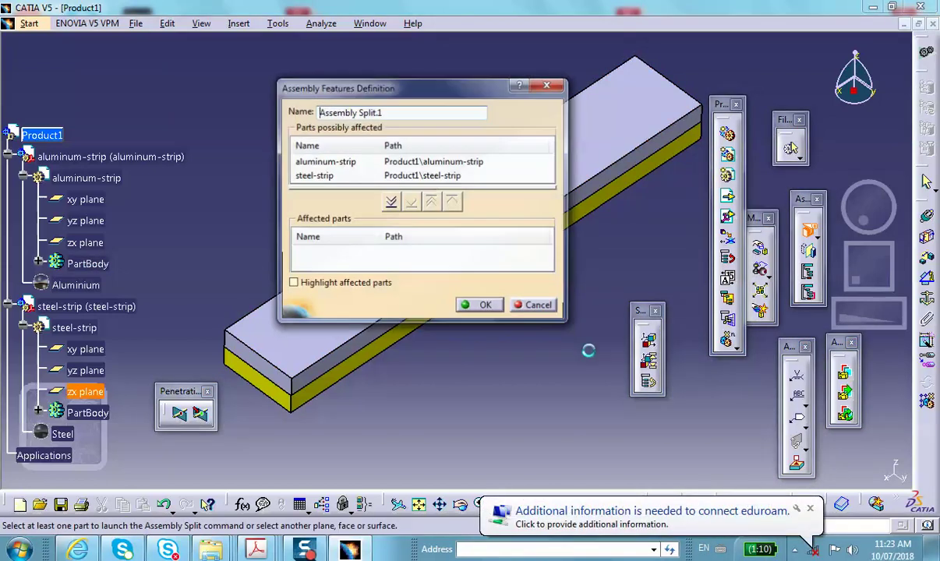
left_click(392, 202)
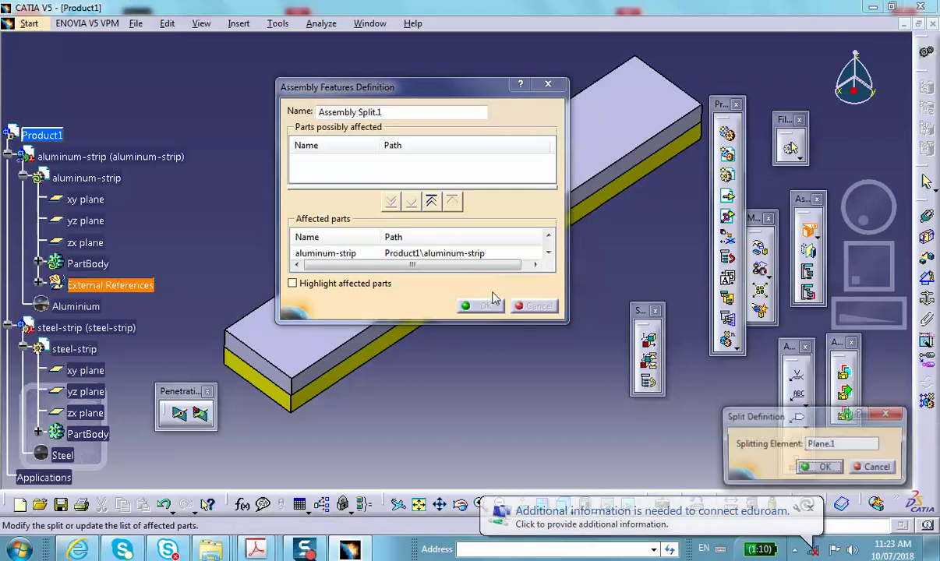
left_click(824, 468)
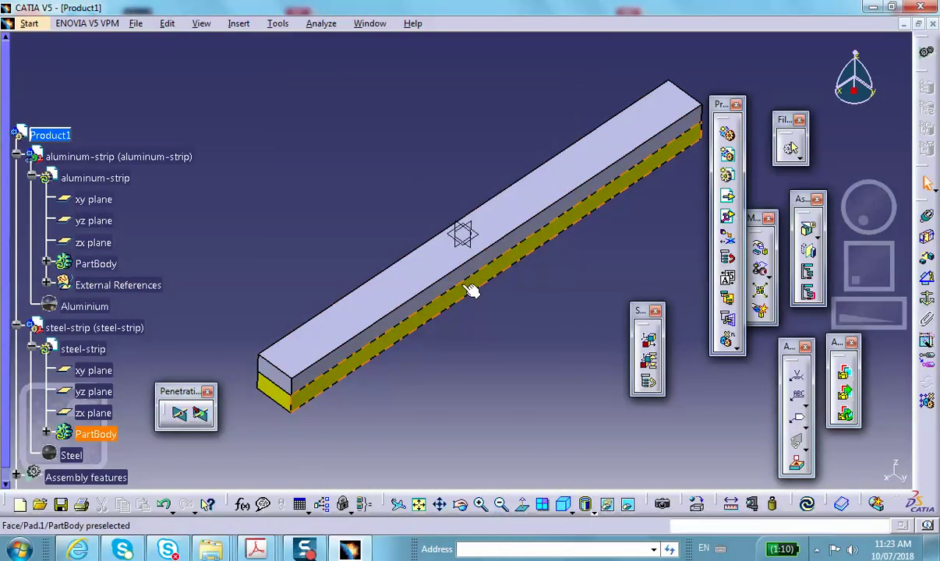
Minimize the split Product1 assembly and reopen the Analysis1 document.
middle_click_drag(478, 287, 468, 268)
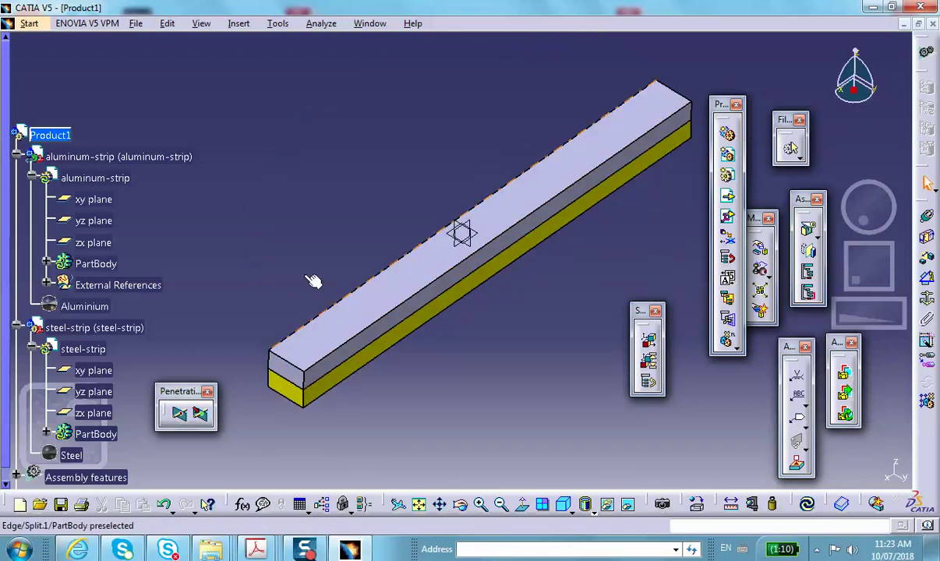
left_click(902, 25)
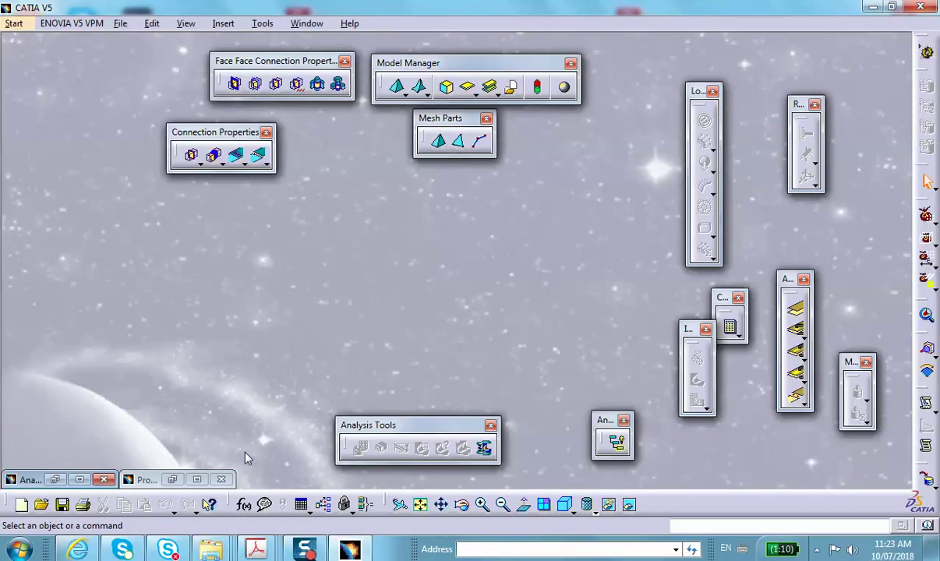
left_click(79, 479)
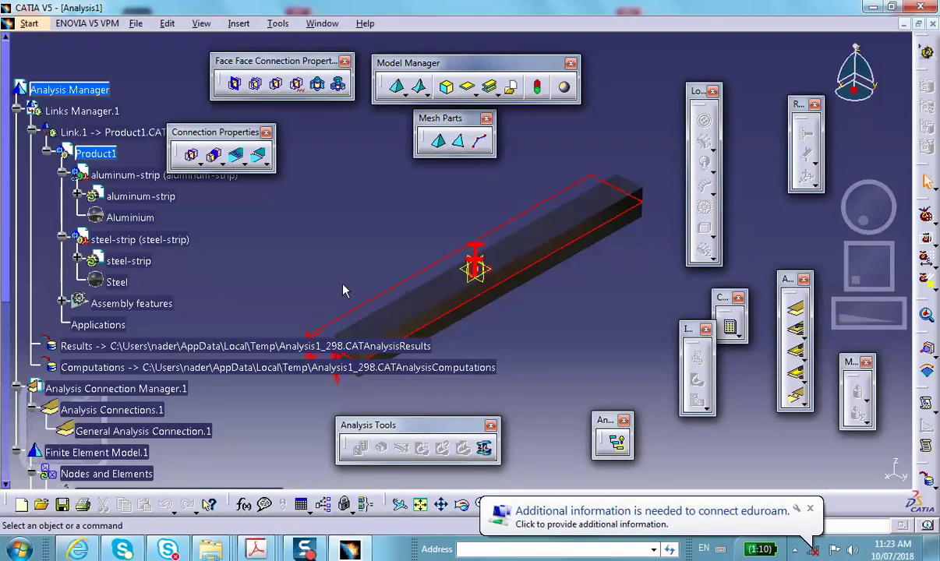
Display the strip model in Analysis1 shaded with edges instead of with material.
mouse_move(334, 250)
middle_mouse_down()
mouse_move(390, 256)
mouse_move(329, 222)
mouse_move(327, 250)
middle_mouse_up()
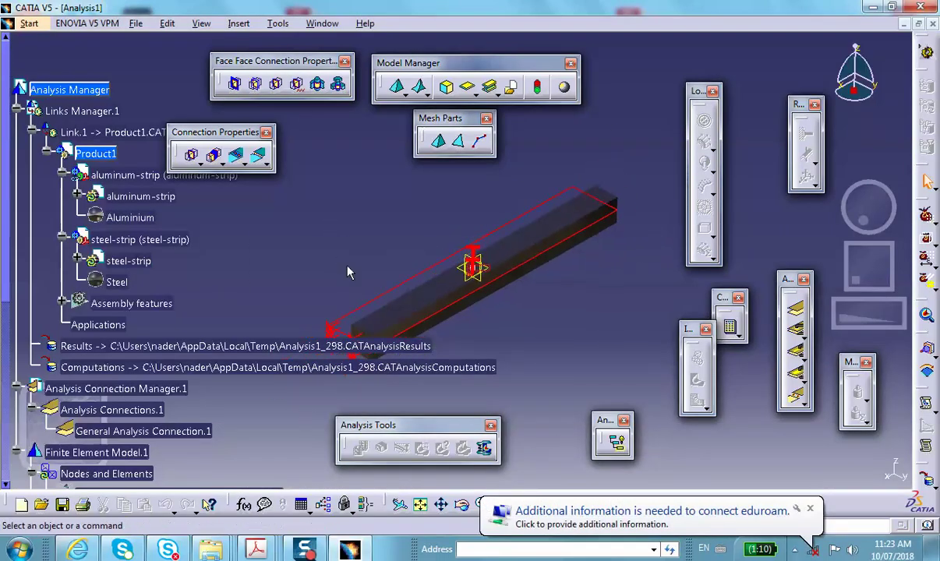
middle_click_drag(337, 298, 309, 210)
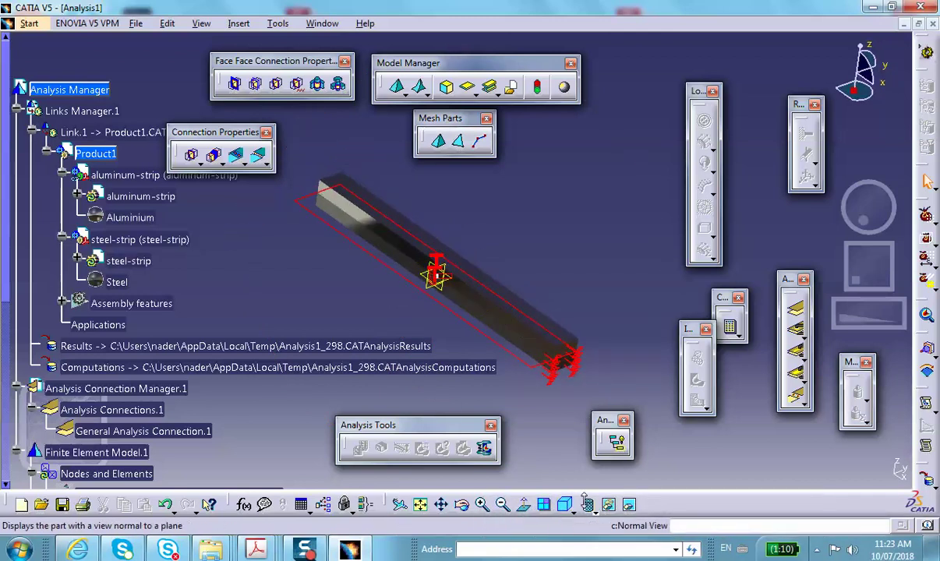
left_click(596, 514)
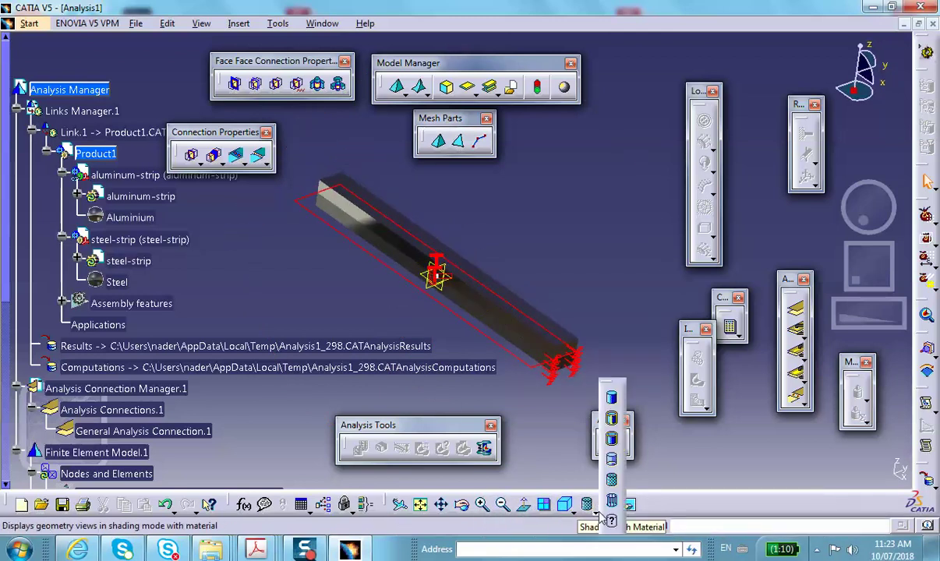
left_click(611, 418)
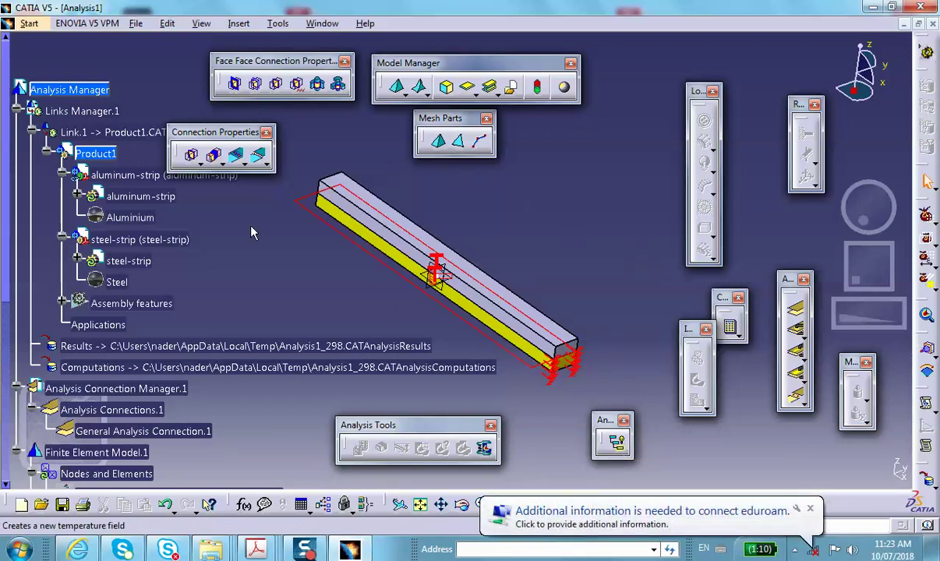
Examine the restraints, loads and solution listed under Analysis1's static case, expanding the restraints to see the clamp.
scroll(243, 250, "down", 10)
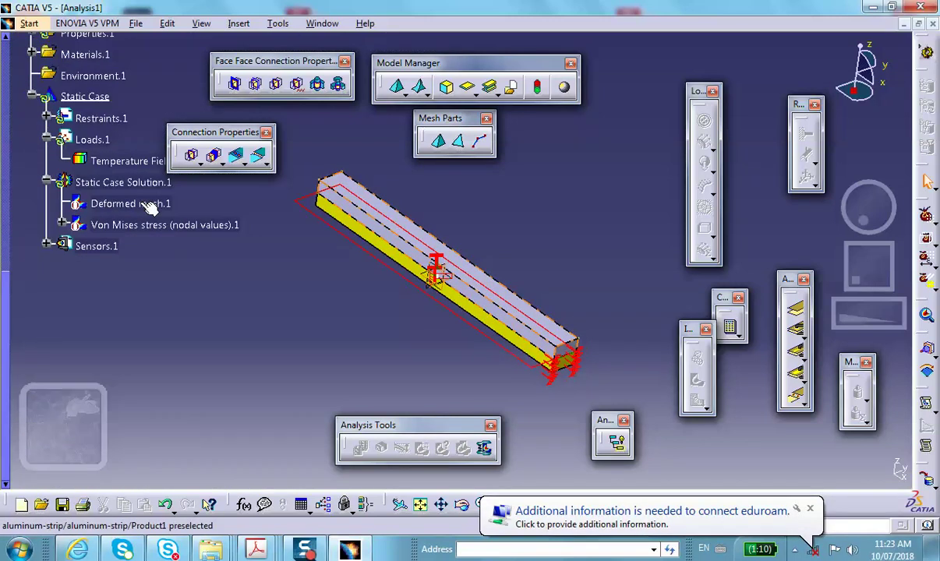
scroll(148, 208, "up", 5)
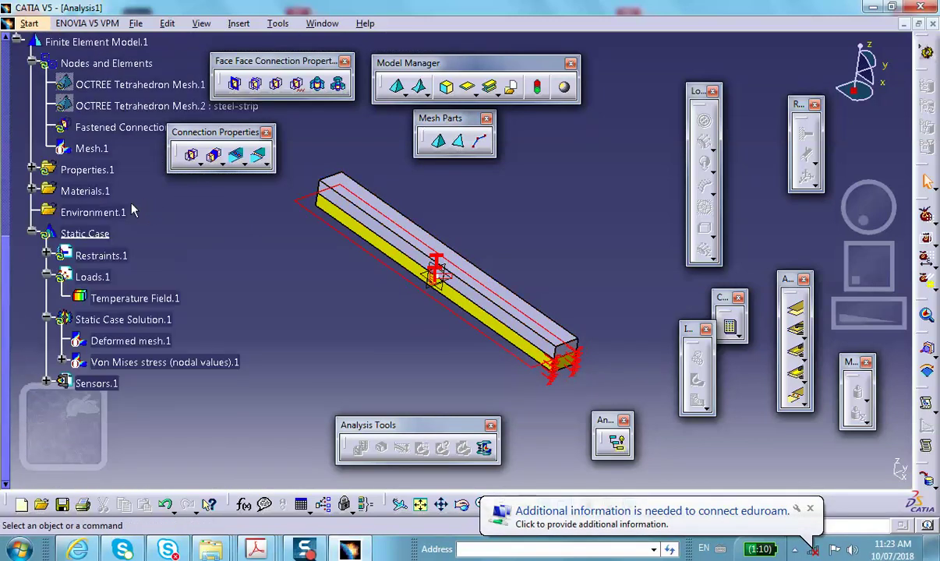
left_click(111, 256)
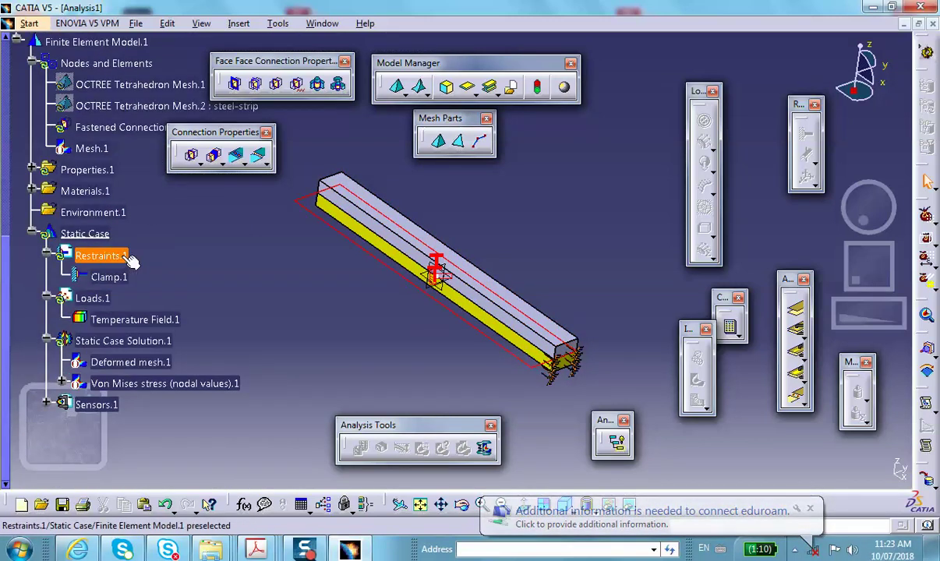
left_click(273, 289)
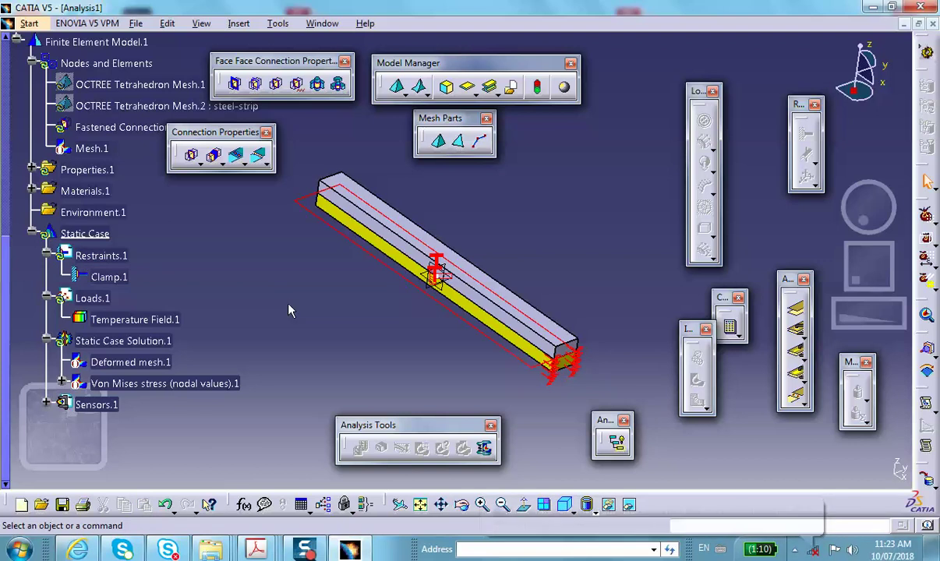
middle_click_drag(281, 269, 262, 318)
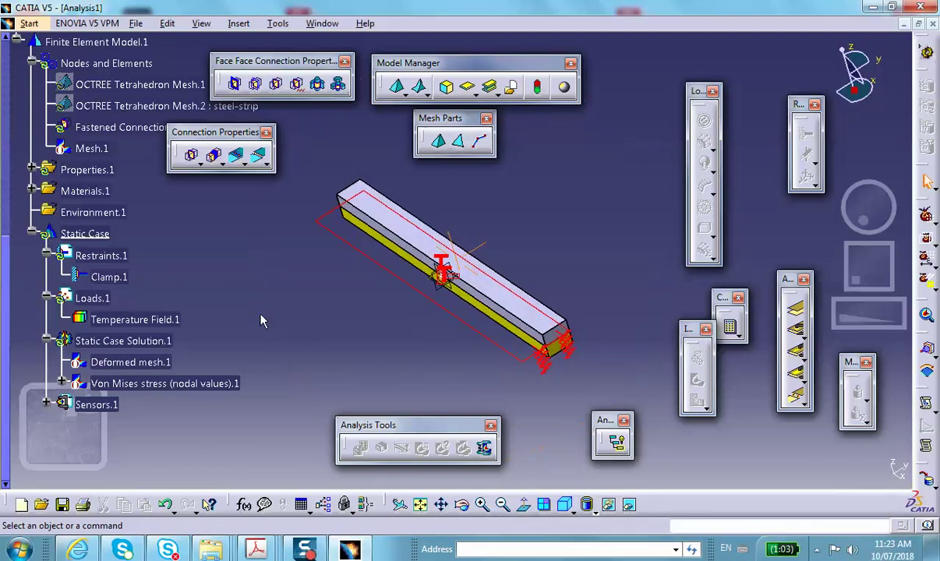
scroll(189, 329, "down", 3)
scroll(188, 326, "up", 4)
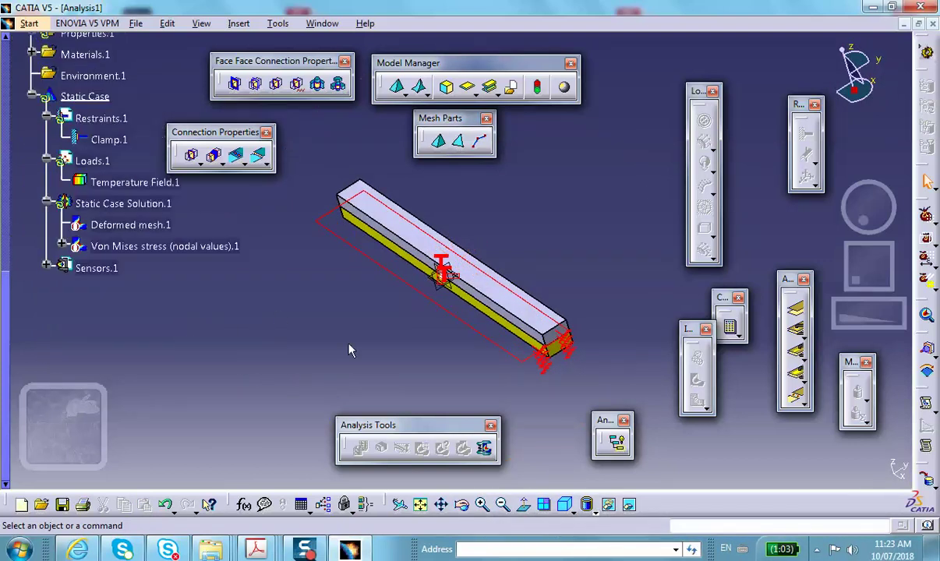
middle_click_drag(336, 328, 353, 315)
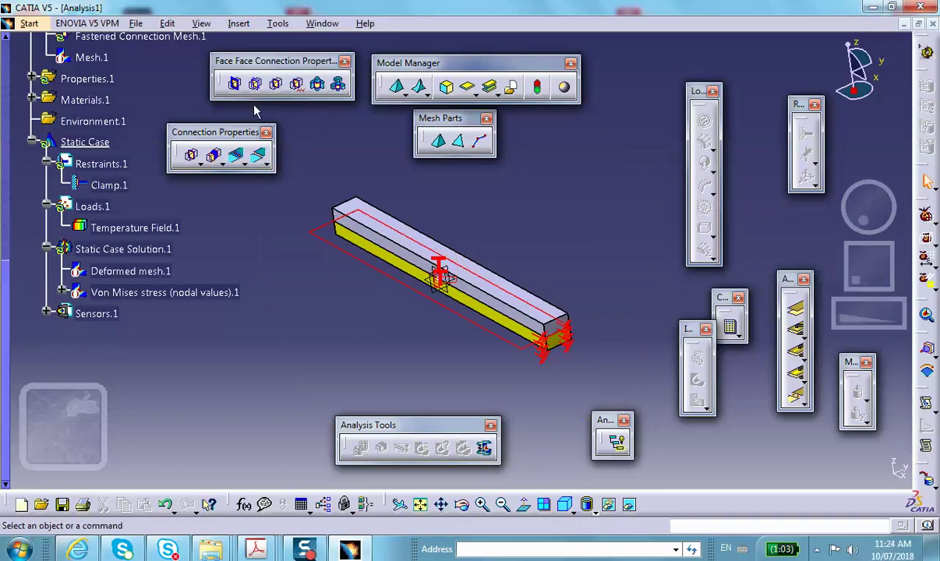
left_click(82, 190)
left_click(671, 272)
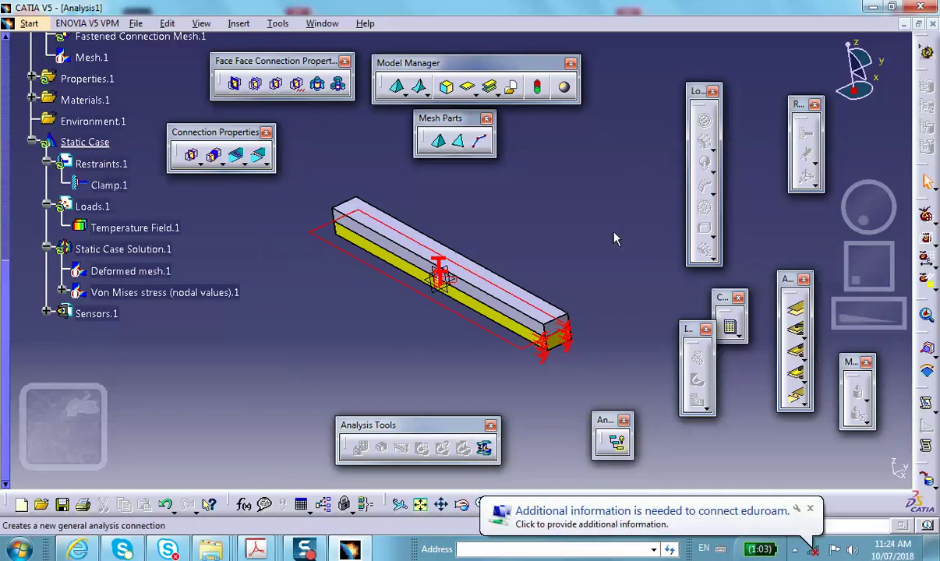
scroll(97, 113, "up", 2)
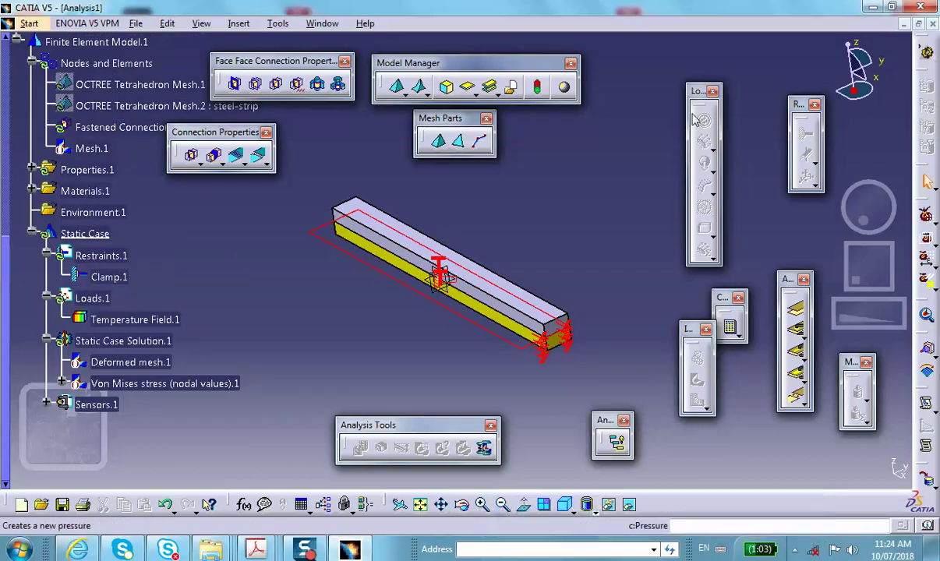
Place the Restraints toolbar beside the Loads toolbar and switch from Analysis1 back to the split Product1 assembly.
left_click_drag(798, 105, 643, 129)
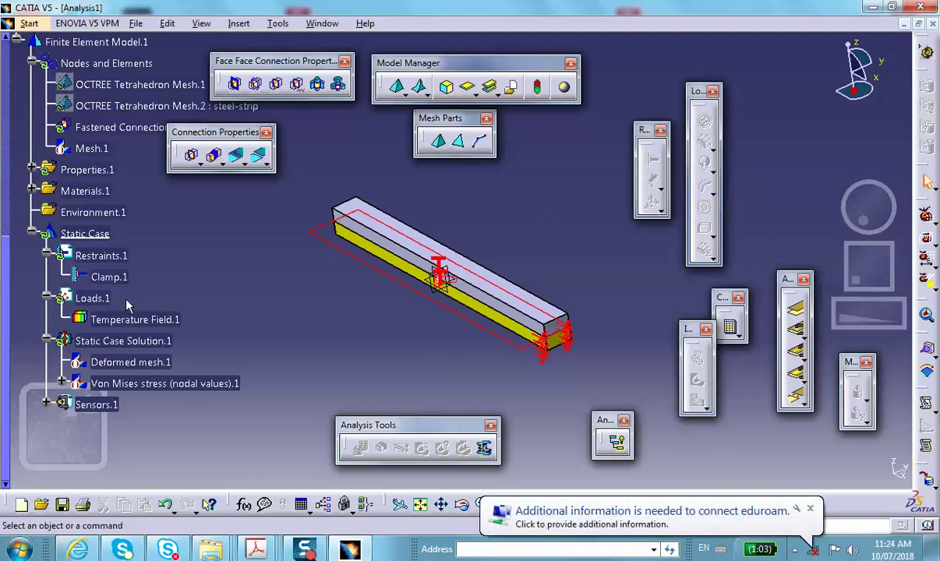
scroll(121, 289, "down", 2)
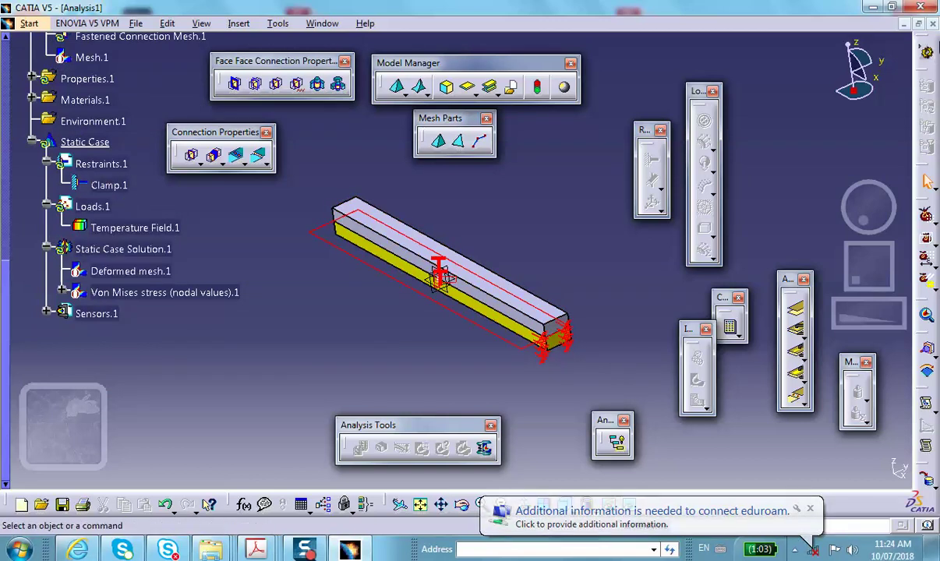
left_click(904, 24)
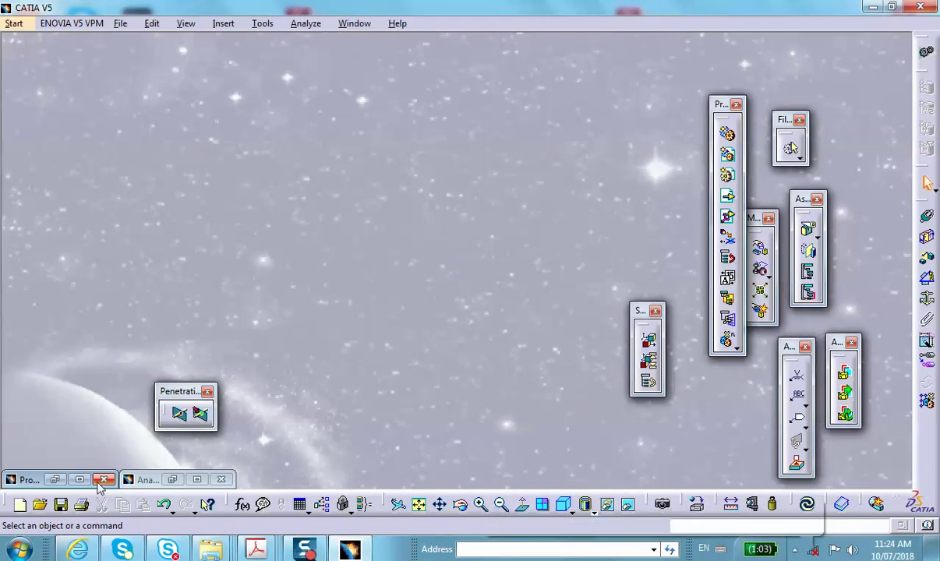
left_click(79, 480)
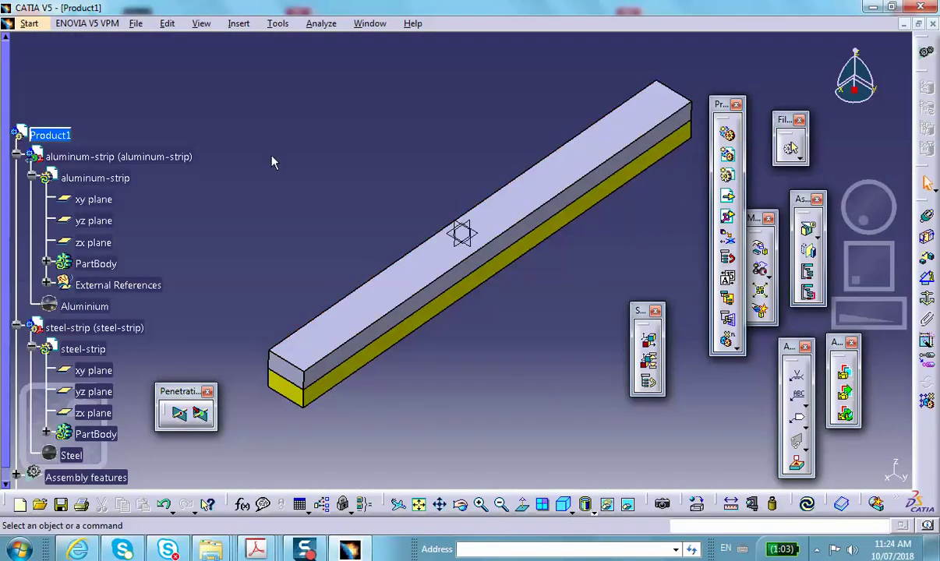
Create a new Static Analysis case from the split Product1 assembly.
left_click(31, 23)
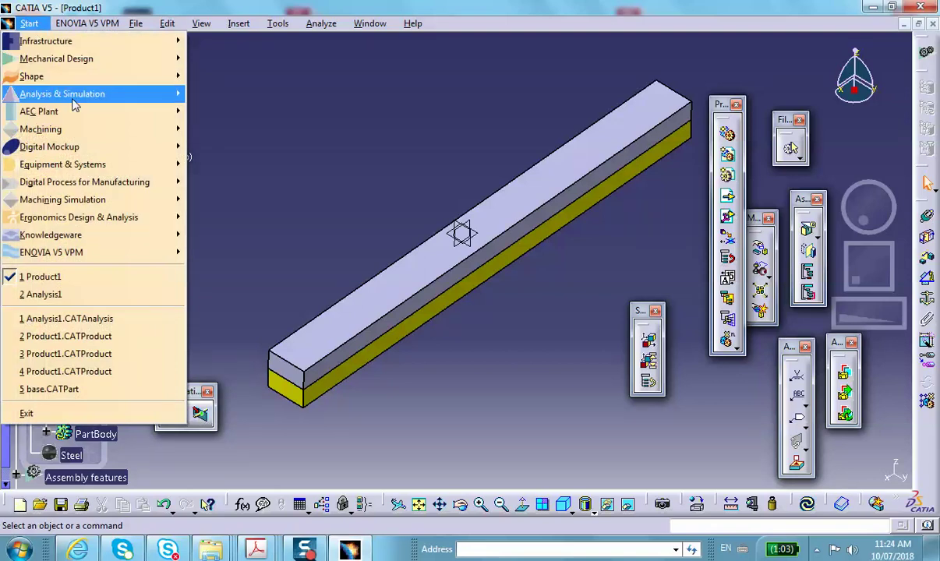
mouse_move(78, 94)
left_click(234, 112)
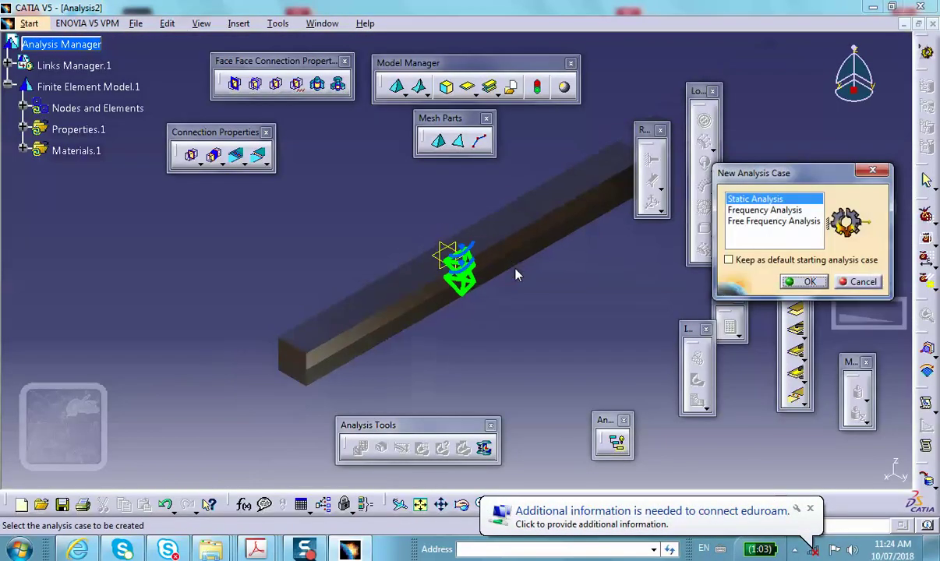
left_click(804, 281)
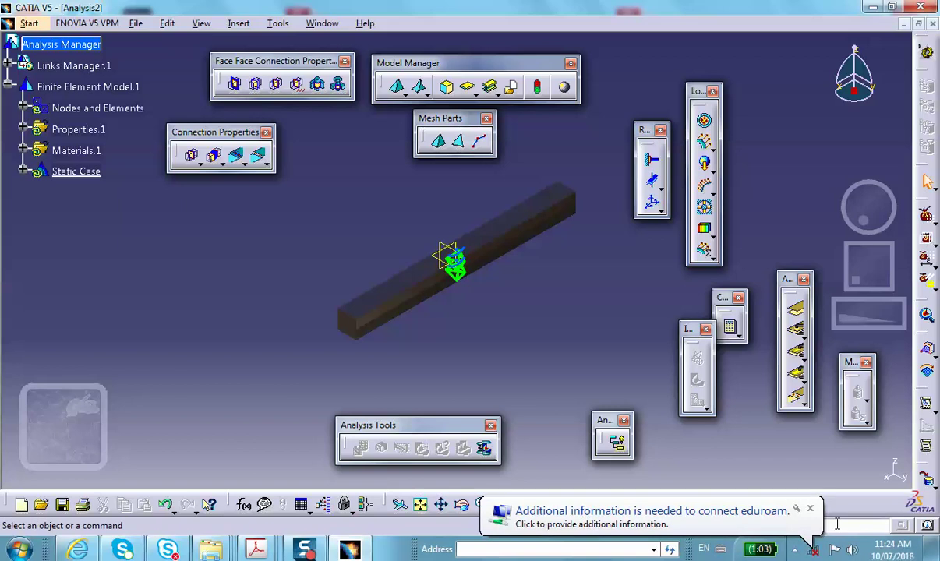
Dismiss the network notification and display the Analysis2 model shaded with edges.
left_click(809, 509)
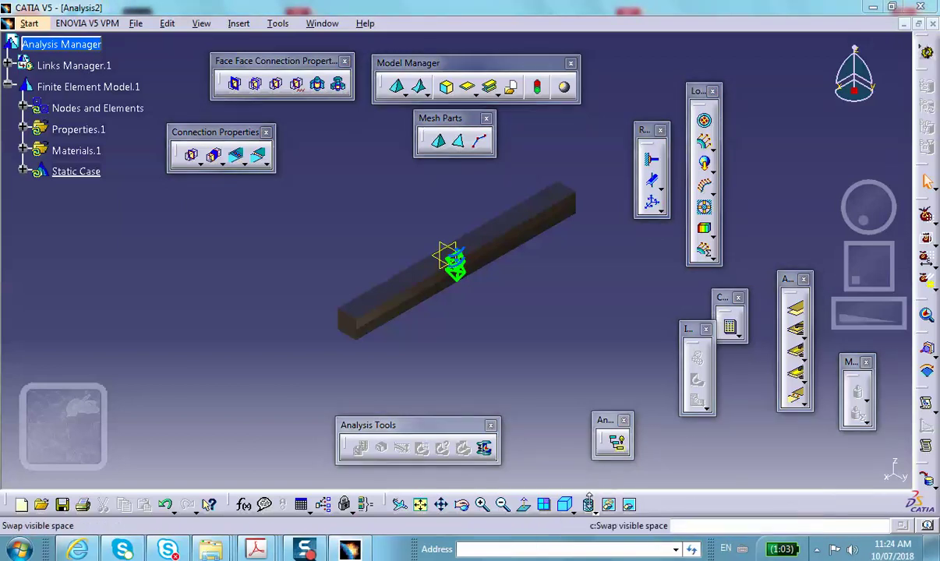
left_click(590, 508)
left_click(605, 419)
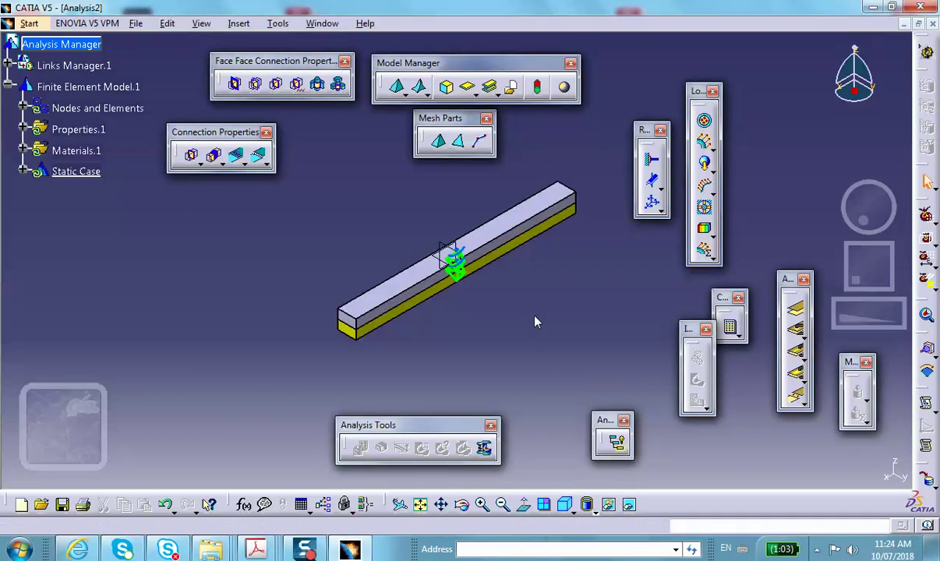
Clamp the near end faces of both the aluminum and steel strips.
middle_click_drag(534, 315, 524, 212, "ctrl")
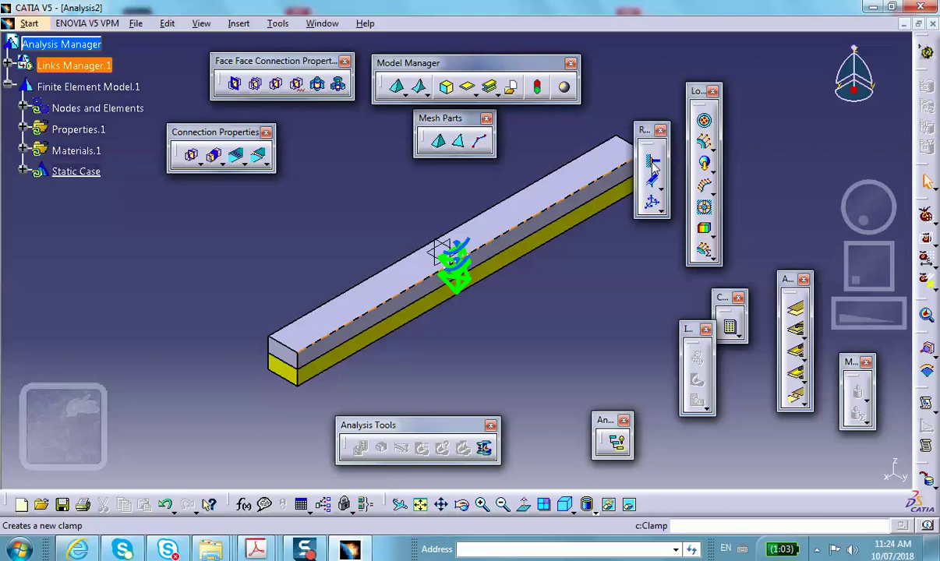
left_click(651, 159)
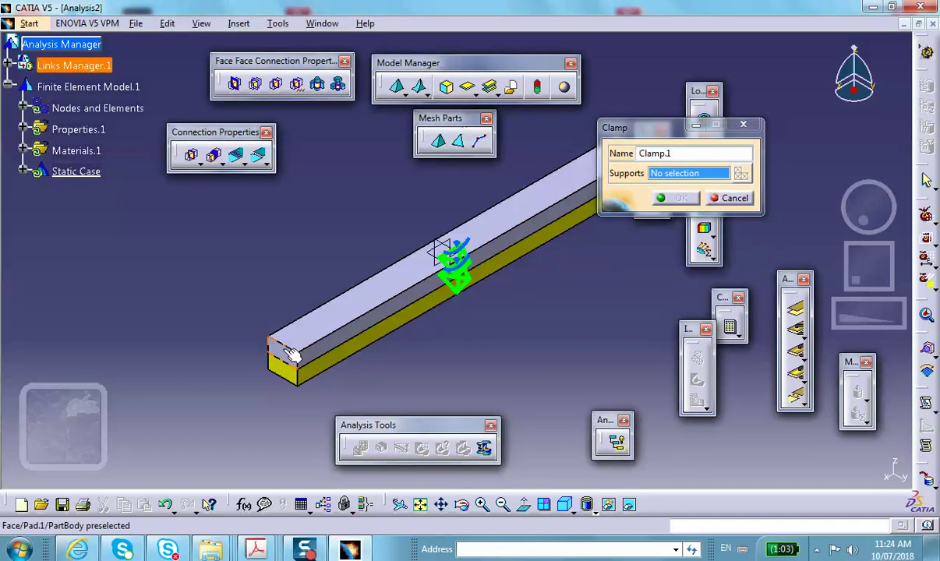
left_click(295, 376)
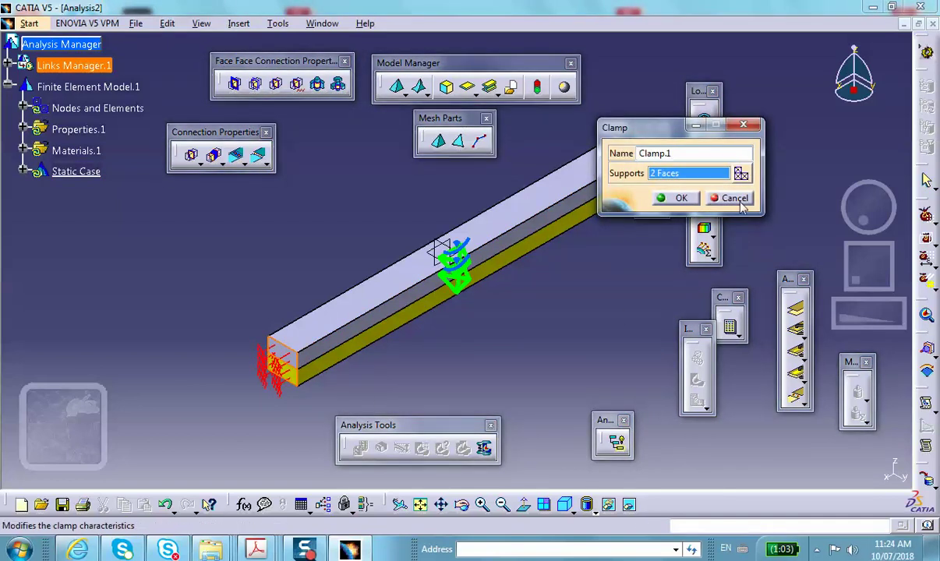
left_click(676, 197)
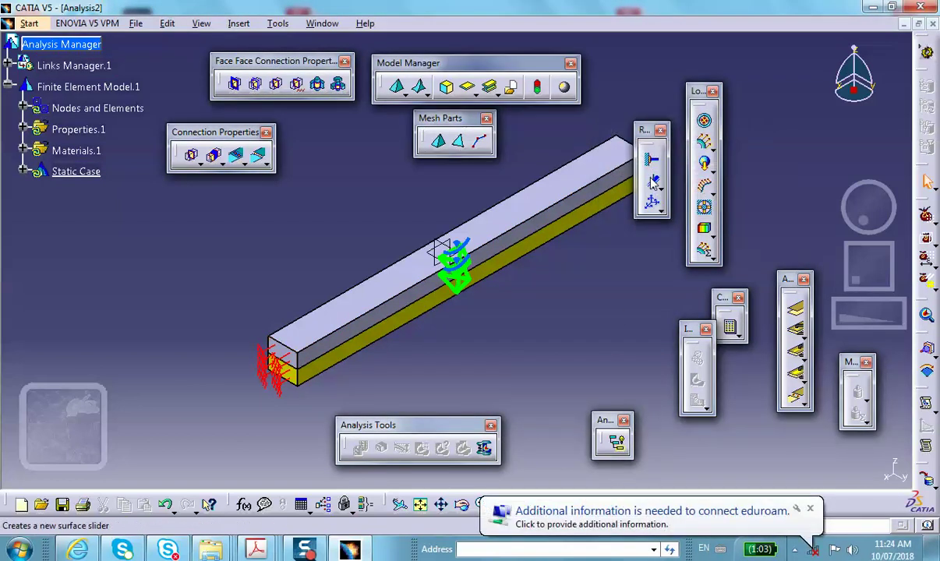
Apply a surface slider restraint to the front long side faces of both the aluminum and steel strips.
left_click(654, 182)
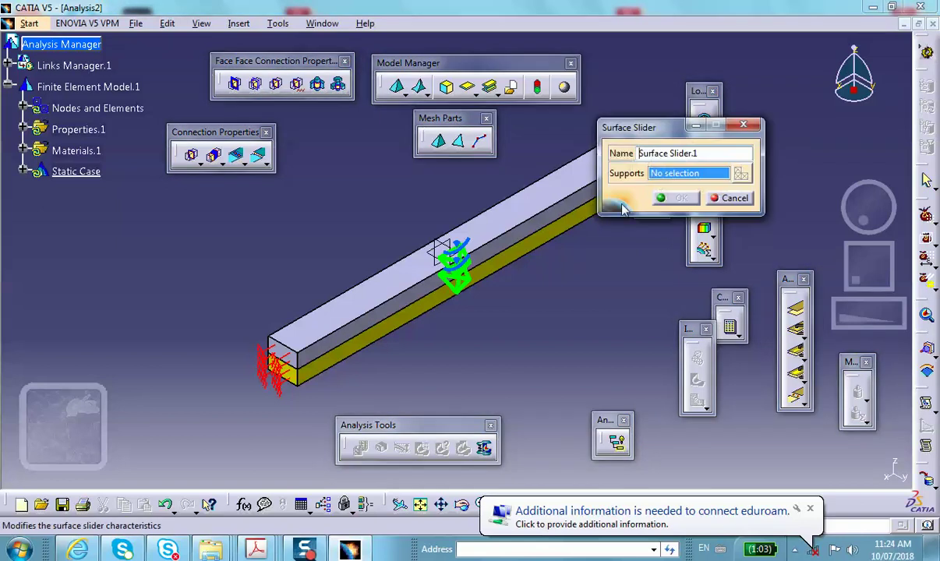
left_click(561, 219)
left_click(551, 246)
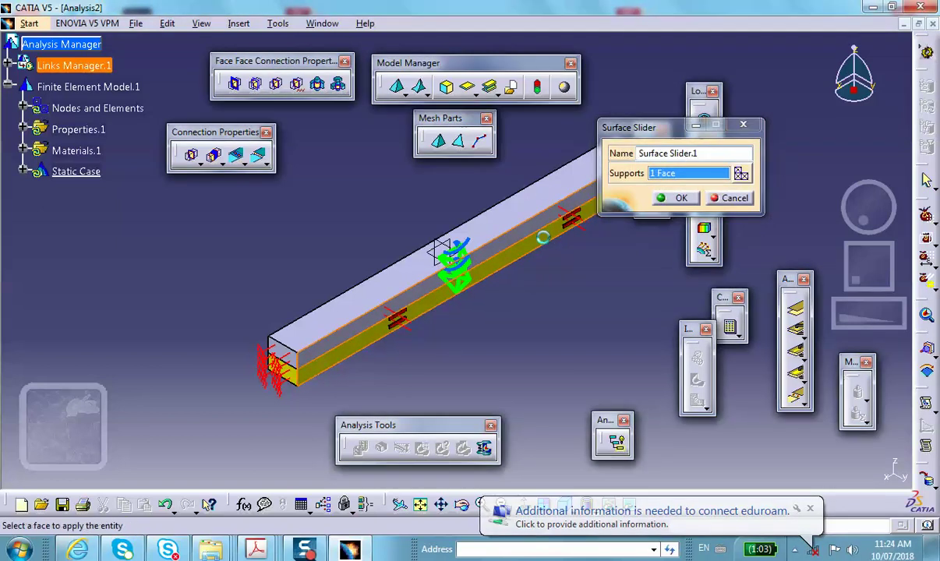
left_click(679, 198)
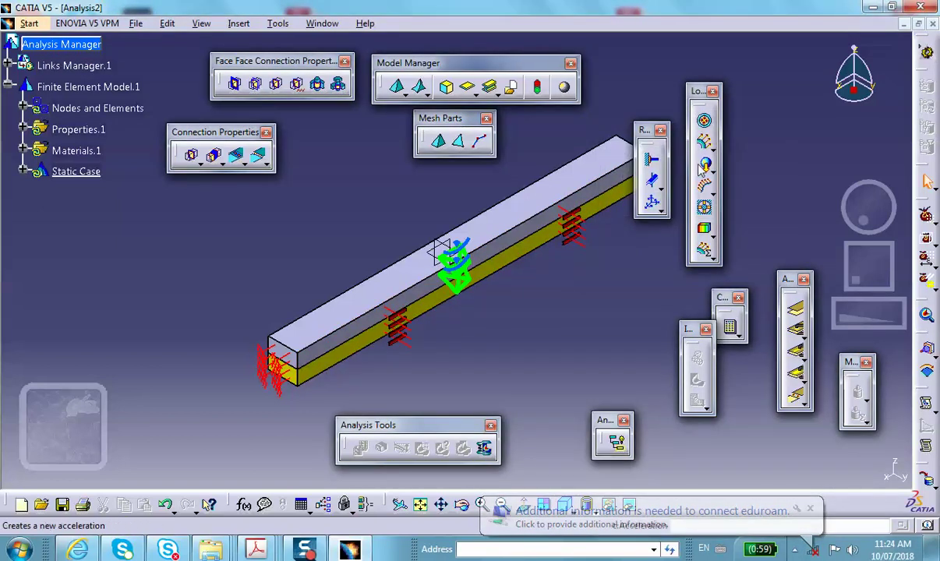
Apply a temperature field of 283.15 Kdeg to both the aluminum and steel strip bodies.
left_click(704, 246)
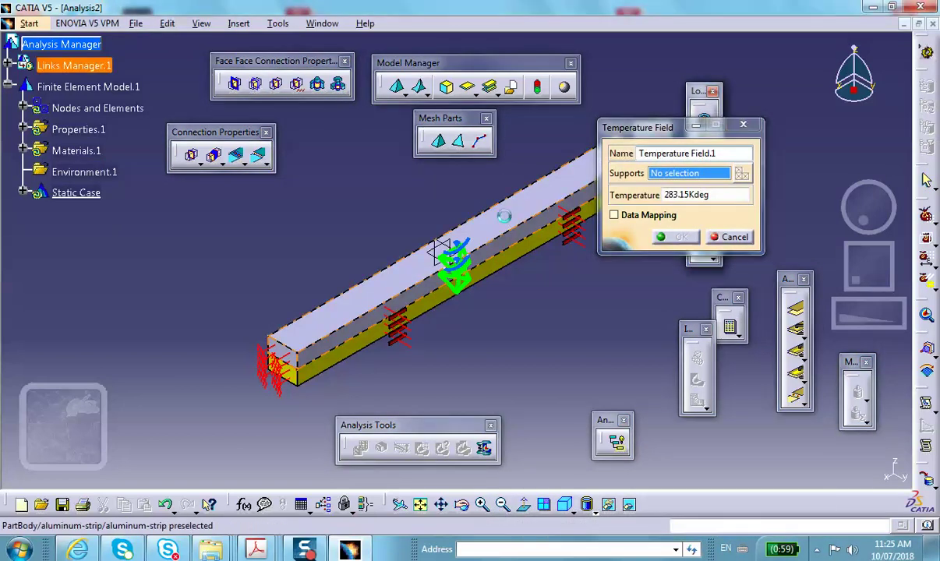
left_click(507, 224)
left_click(539, 249)
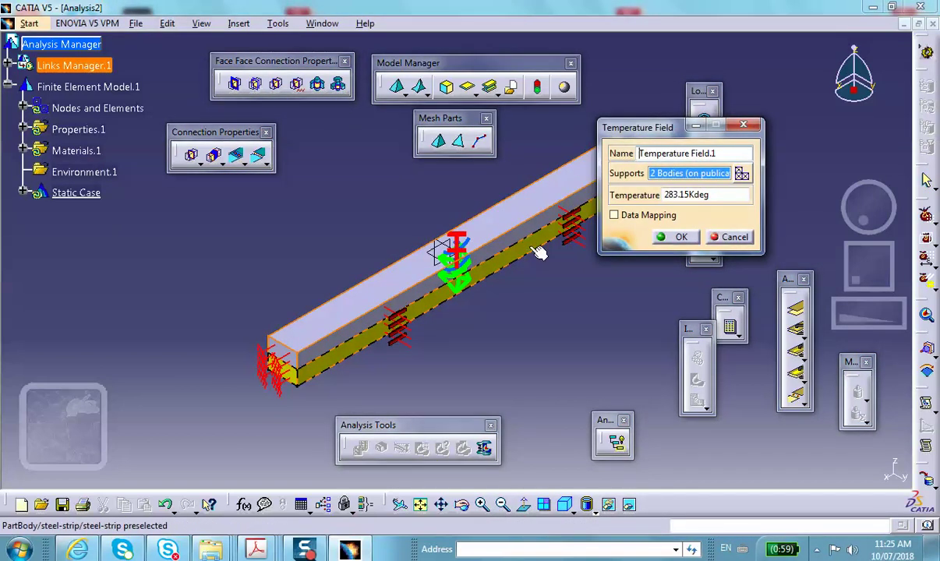
left_click(683, 237)
Start a general analysis connection, hide the aluminum strip and select the steel strip's upper face as the first component.
middle_click_drag(612, 294, 507, 337)
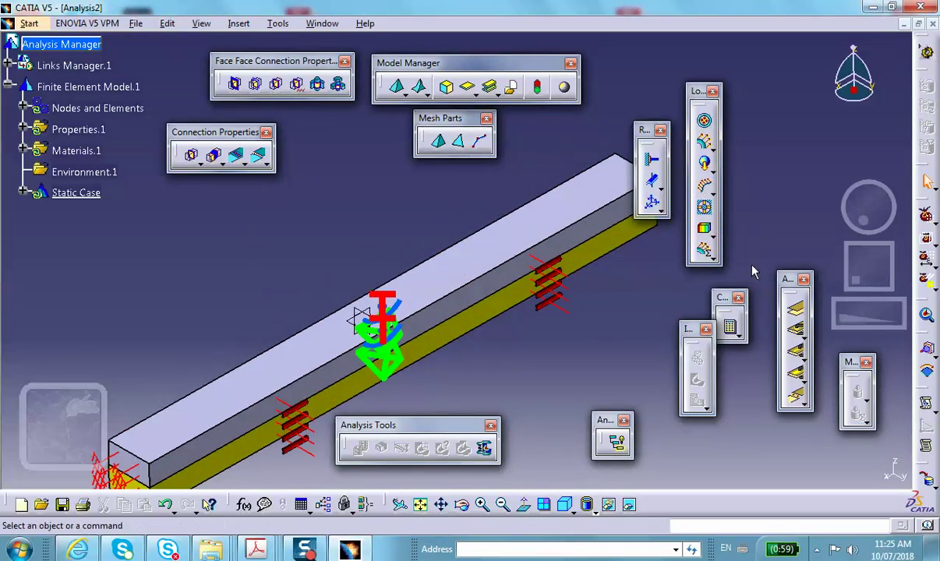
left_click(730, 327)
right_click(538, 241)
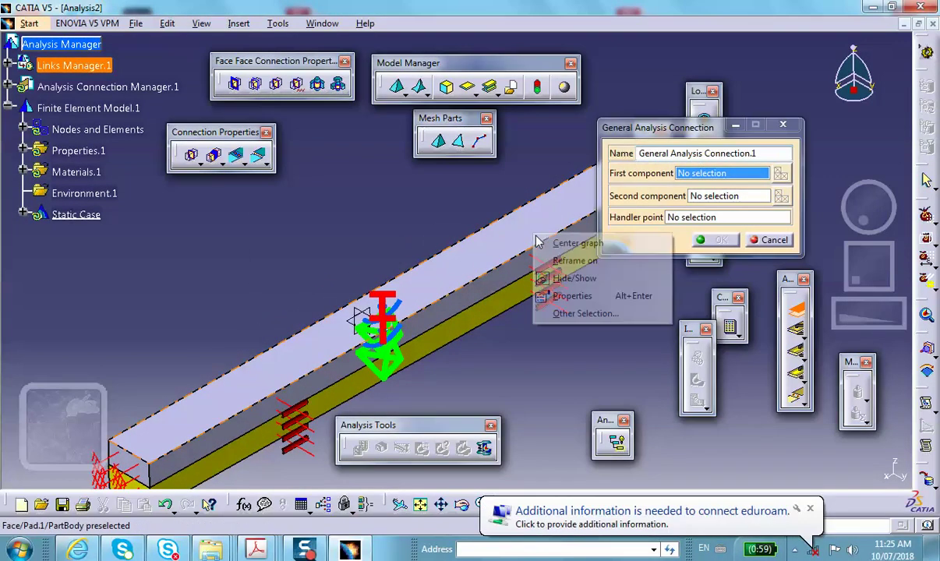
left_click(569, 278)
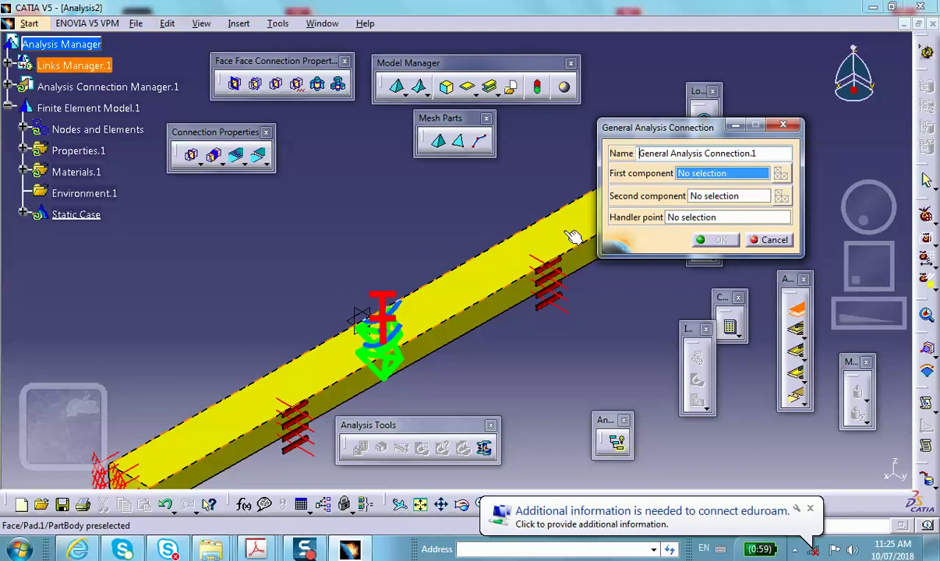
left_click(573, 237)
left_click(711, 197)
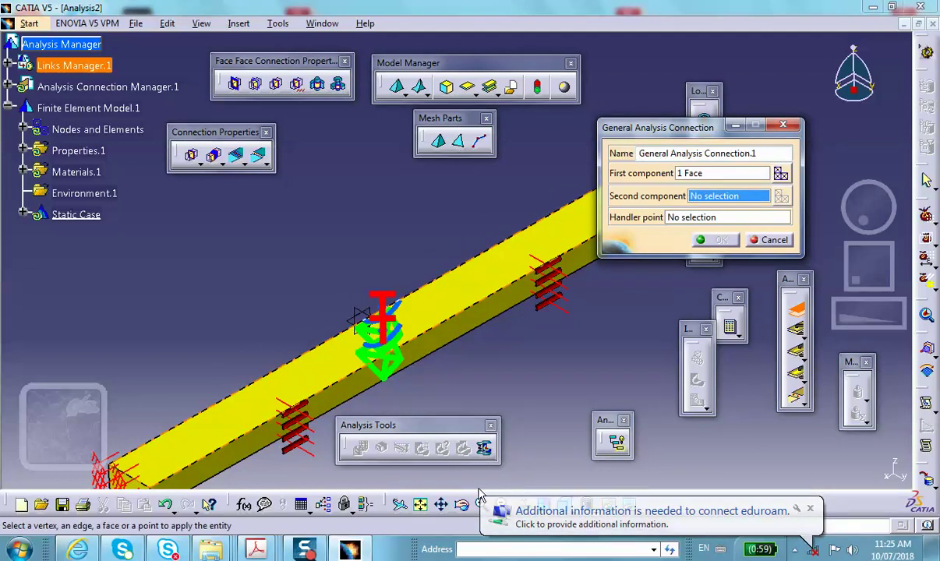
Select the underside of the hidden aluminum strip as the second component and finish the general analysis connection.
left_click(811, 510)
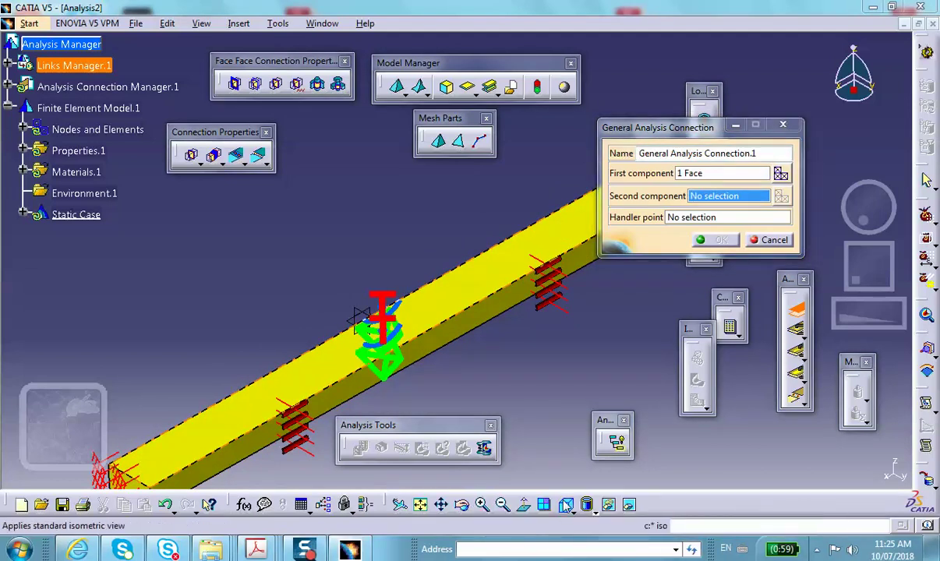
left_click(632, 507)
middle_click_drag(472, 342, 379, 138)
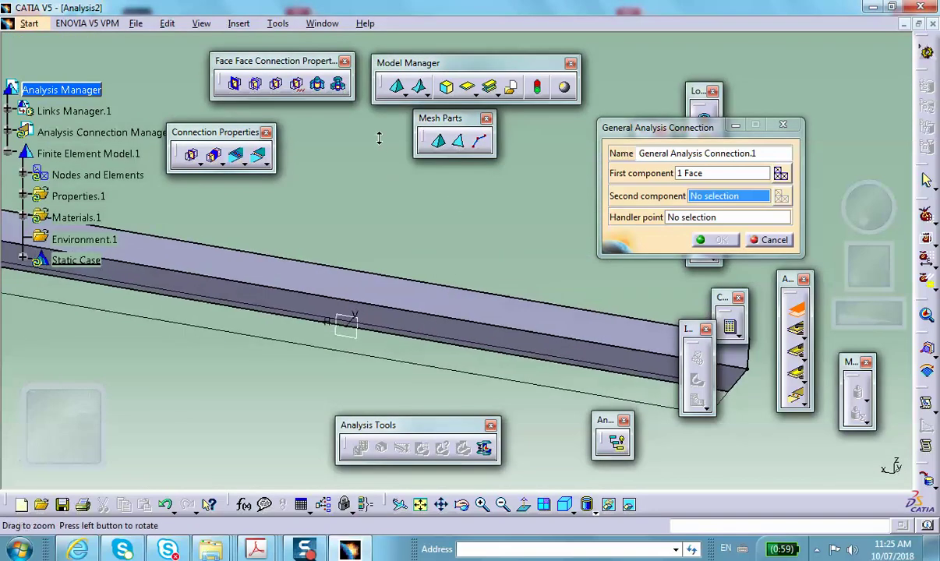
left_click(479, 332)
left_click(719, 240)
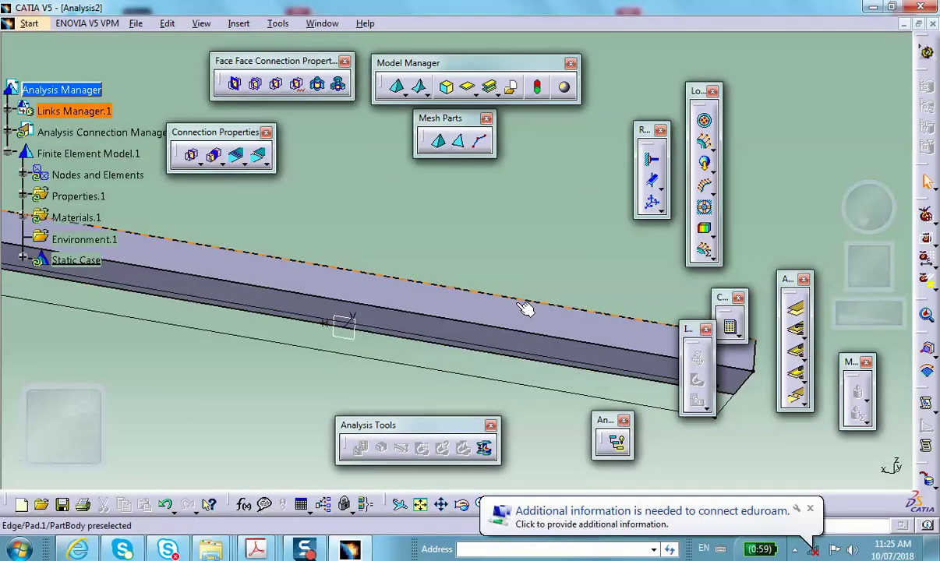
Unhide the aluminum strip, cancel the network authentication request and return to displaying the visible objects.
right_click(528, 309)
left_click(569, 350)
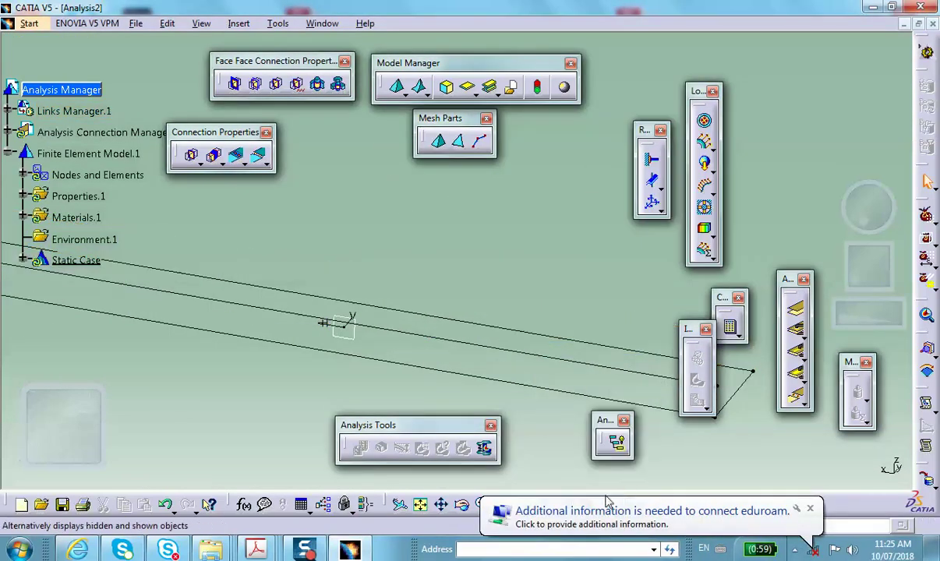
left_click(615, 517)
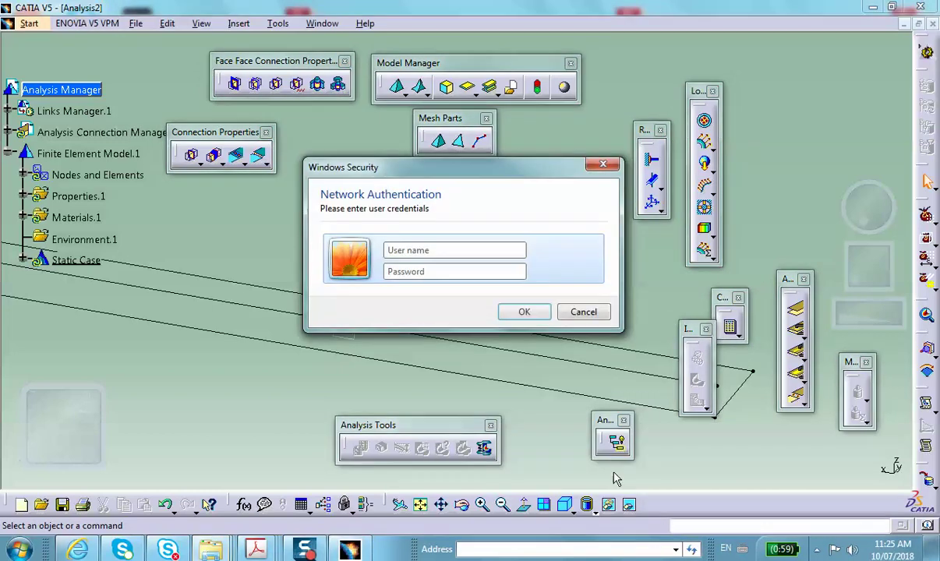
left_click(581, 314)
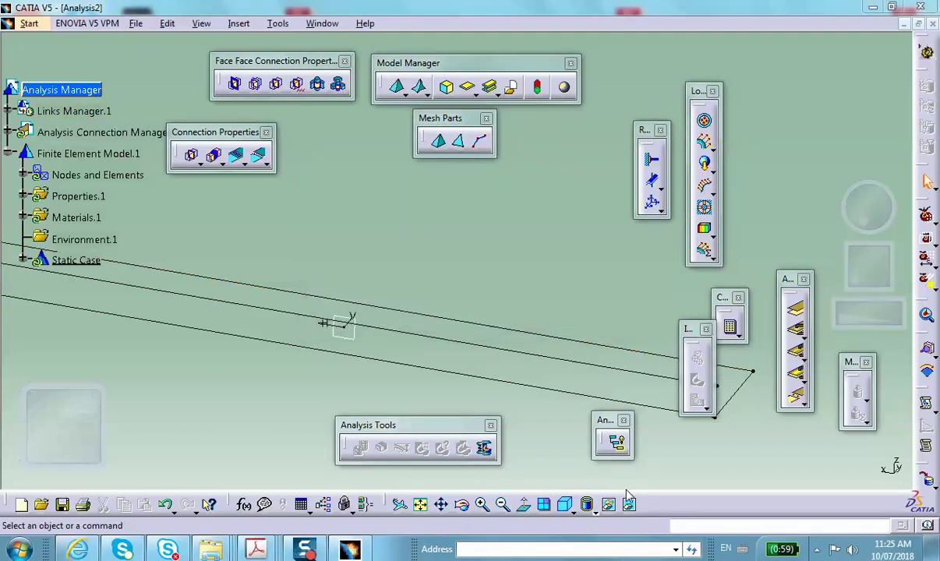
left_click(632, 508)
middle_click_drag(413, 227, 497, 422)
middle_click_drag(263, 279, 310, 361, "ctrl")
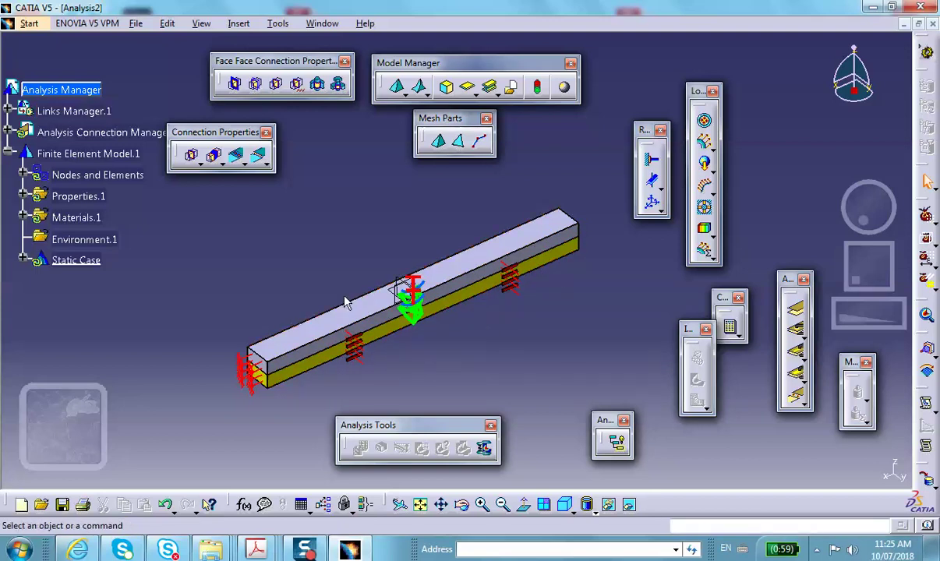
Apply a fastened connection property to the general analysis connection between the aluminum and steel strips.
left_click(806, 312)
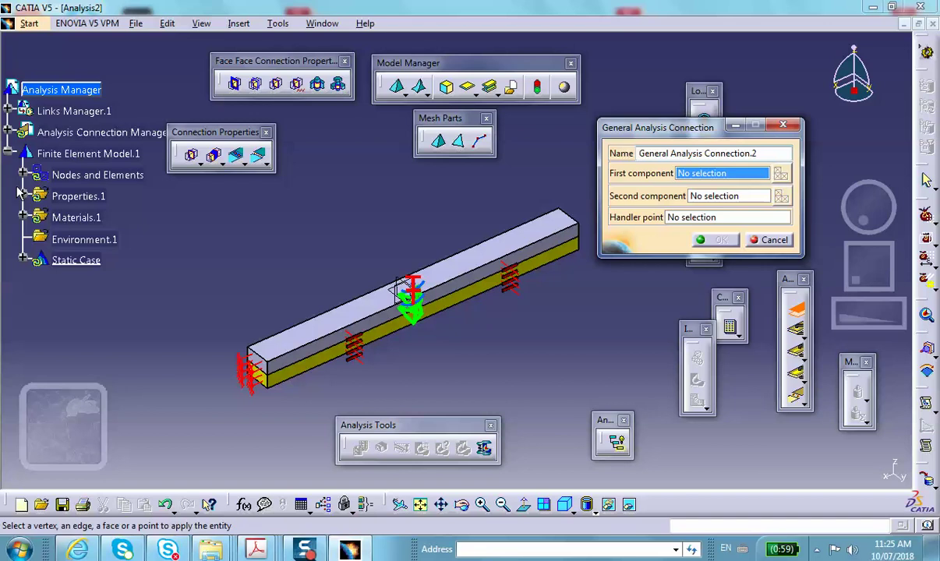
left_click(764, 243)
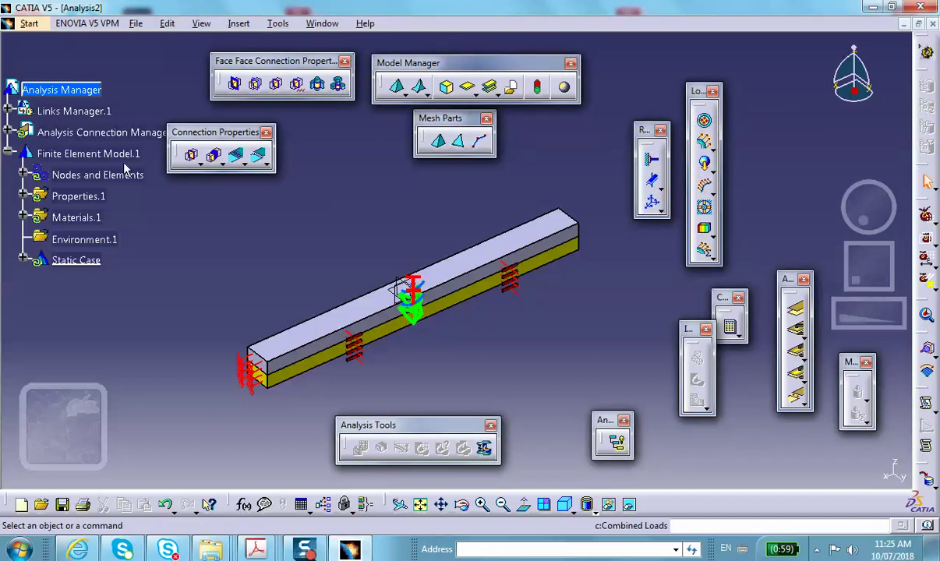
left_click(63, 156)
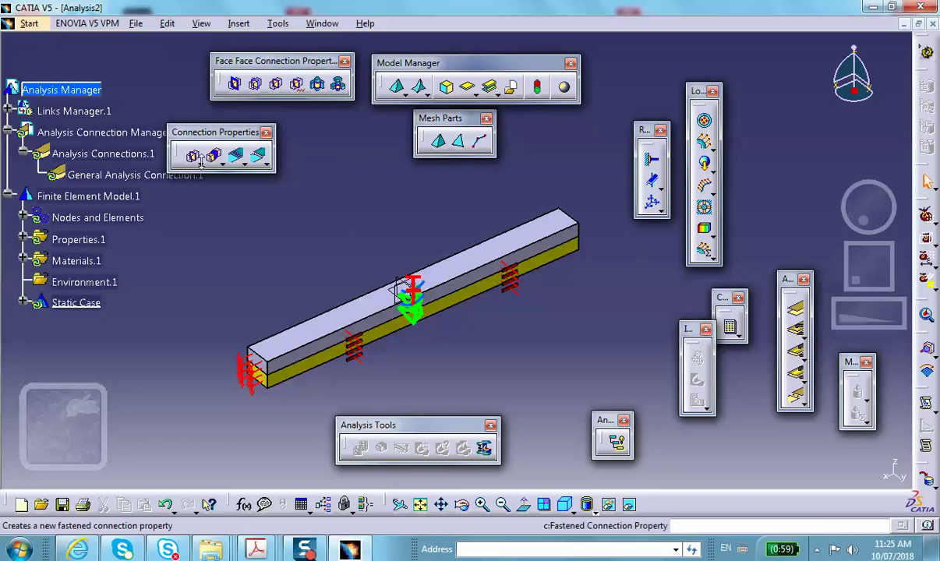
left_click_drag(201, 160, 261, 43)
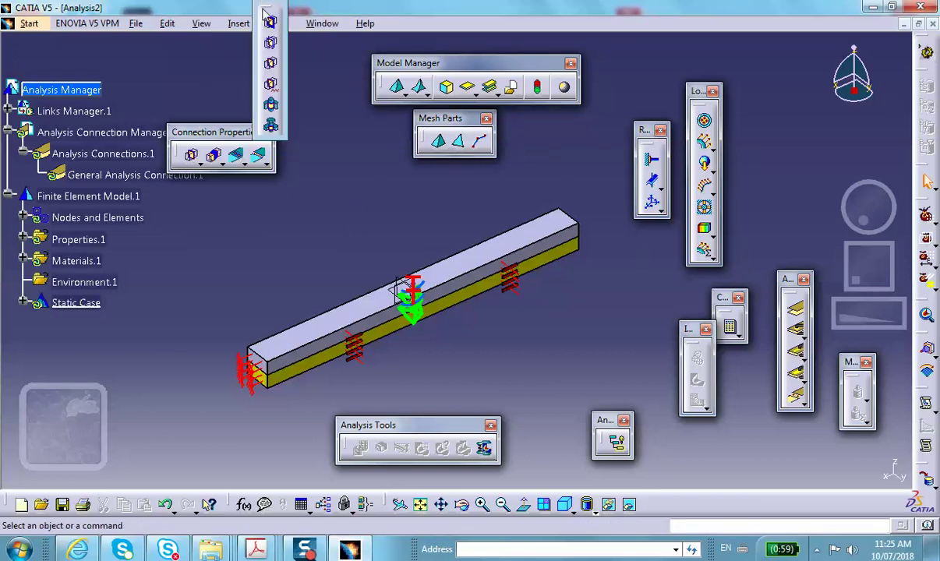
left_click_drag(263, 6, 337, 147)
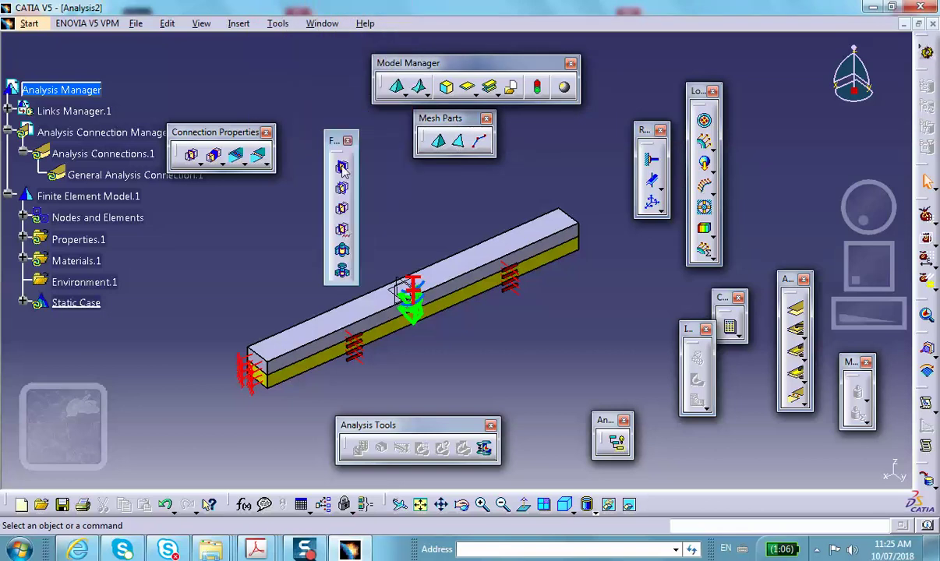
left_click(341, 209)
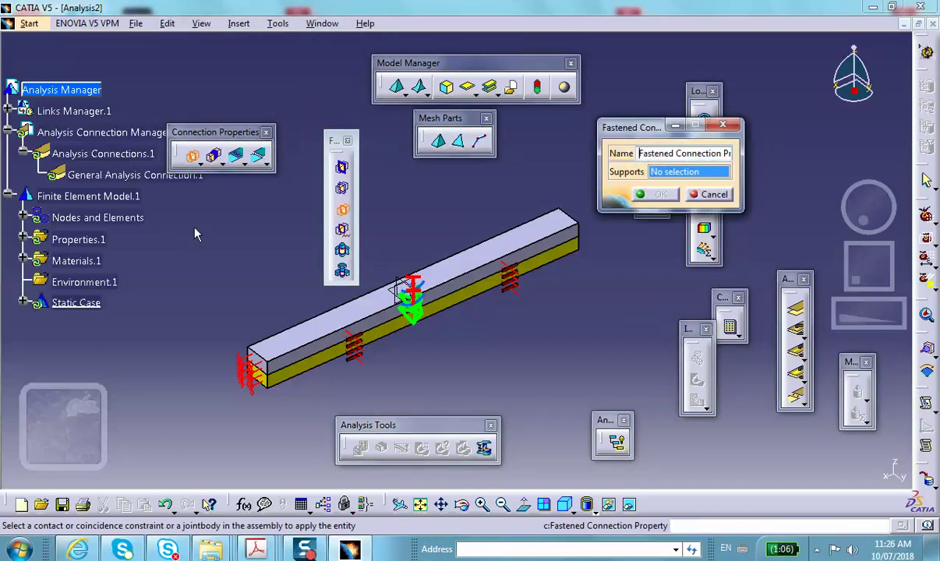
left_click(561, 230)
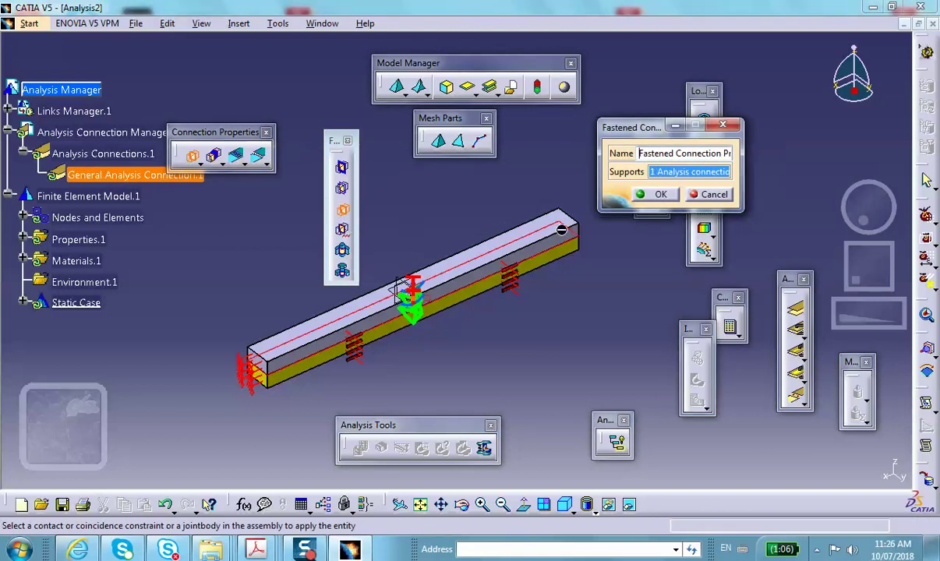
left_click(659, 194)
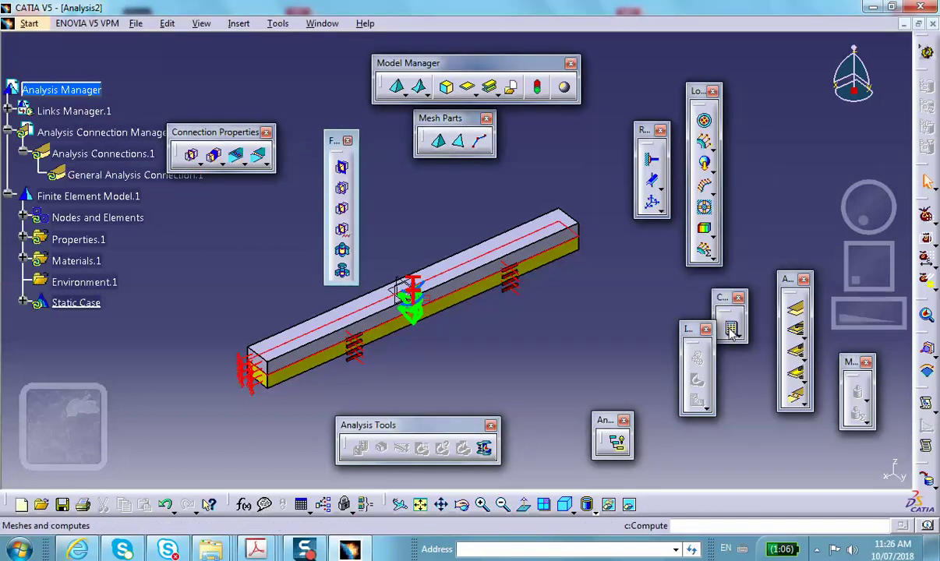
Compute the complete analysis of the half model and display its Von Mises stress.
left_click(732, 329)
left_click(814, 465)
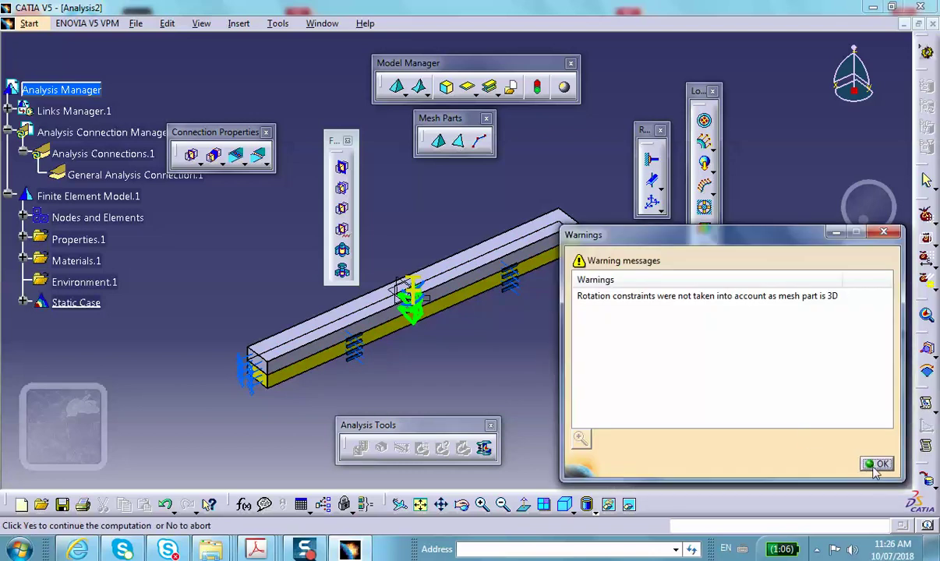
left_click(877, 465)
left_click(835, 465)
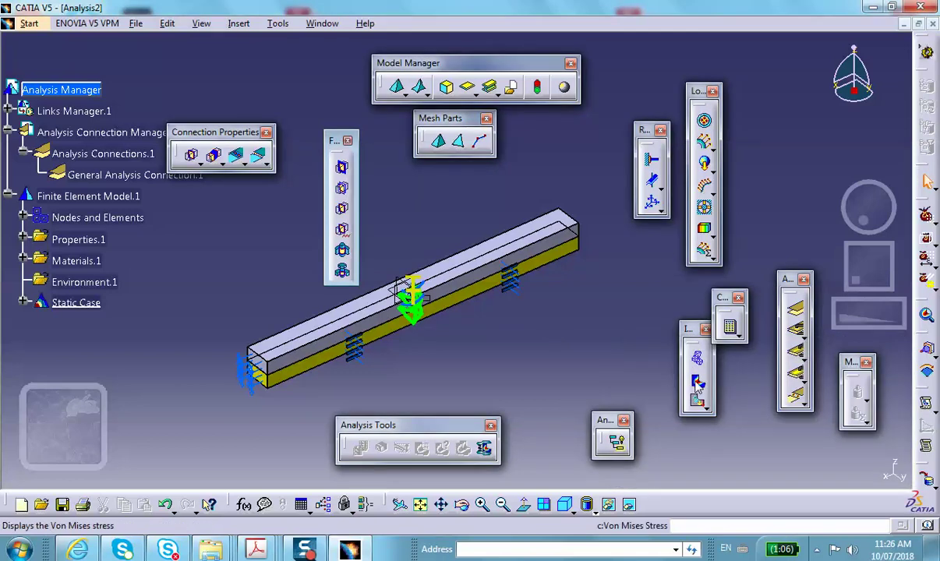
left_click(691, 378)
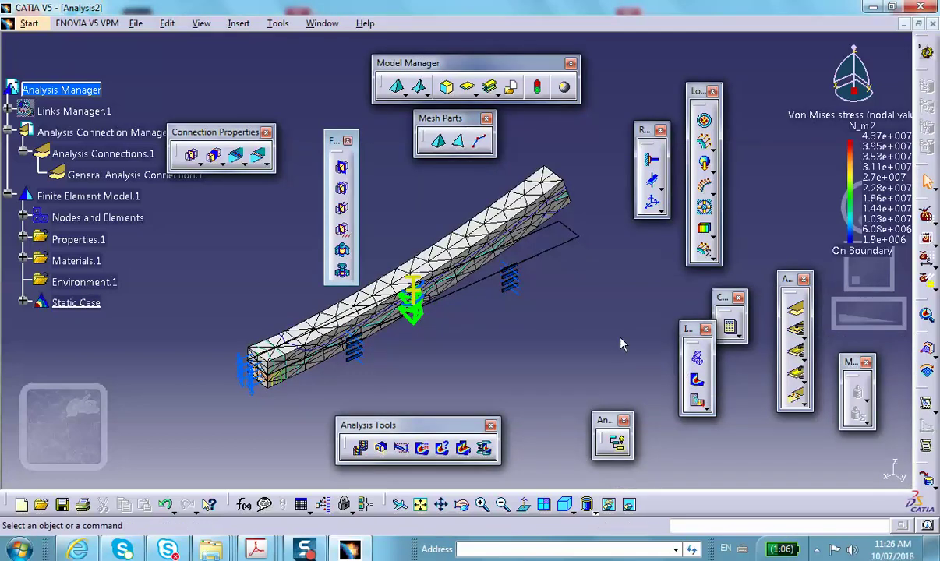